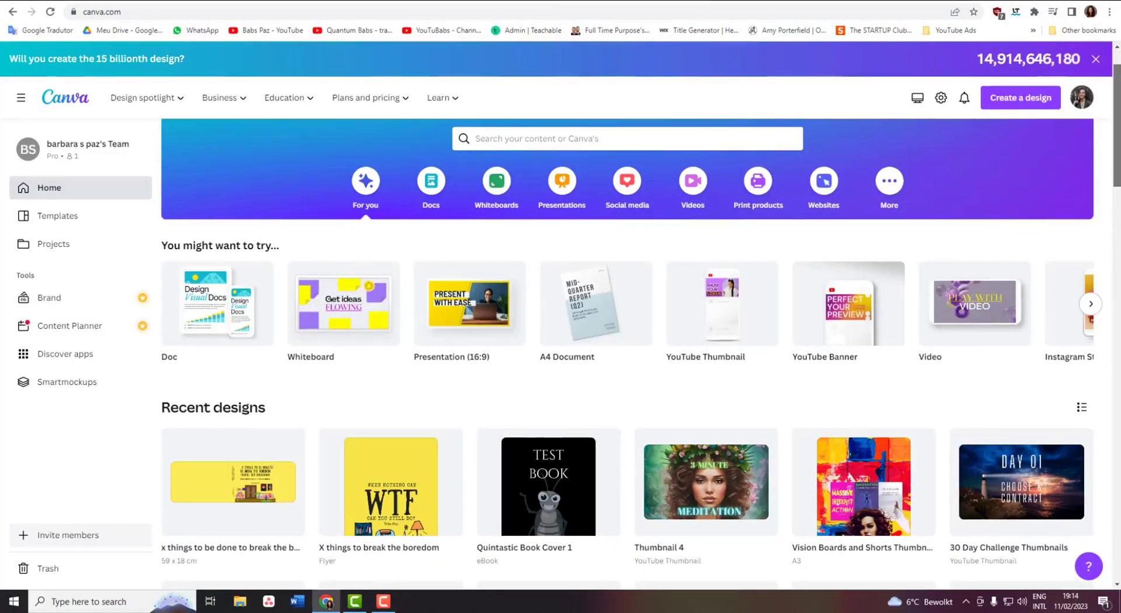
- Scroll through the Canva home page to look over the available design options
{"action": "scroll", "coordinate": [641, 351], "scroll_direction": "down", "scroll_amount": 7}
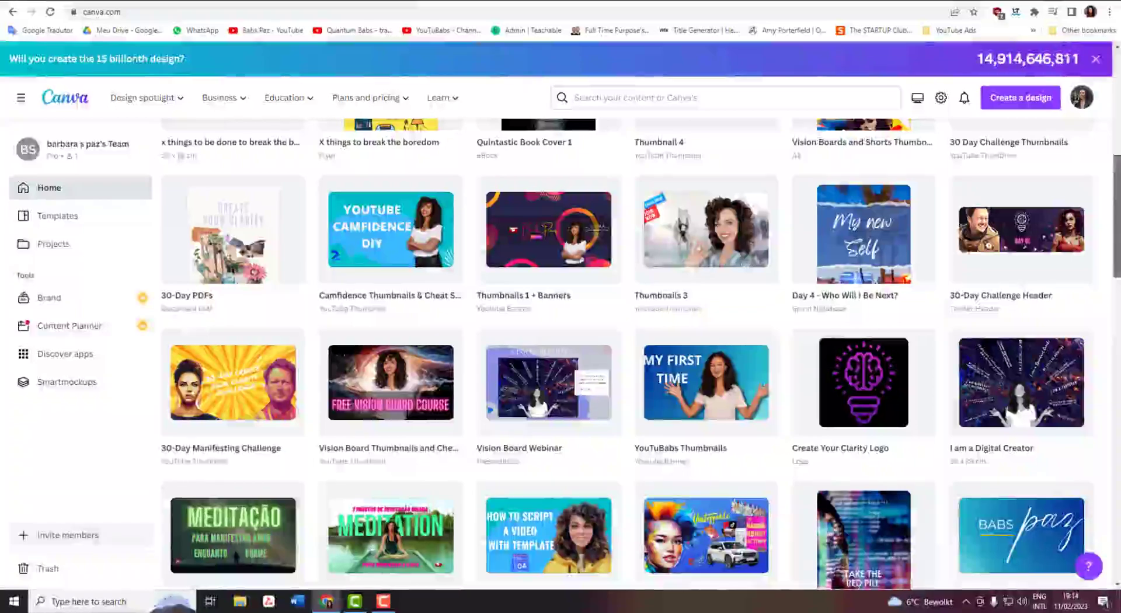
{"action": "scroll", "coordinate": [537, 198], "scroll_direction": "down", "scroll_amount": 3}
{"action": "scroll", "coordinate": [538, 198], "scroll_direction": "down", "scroll_amount": 6}
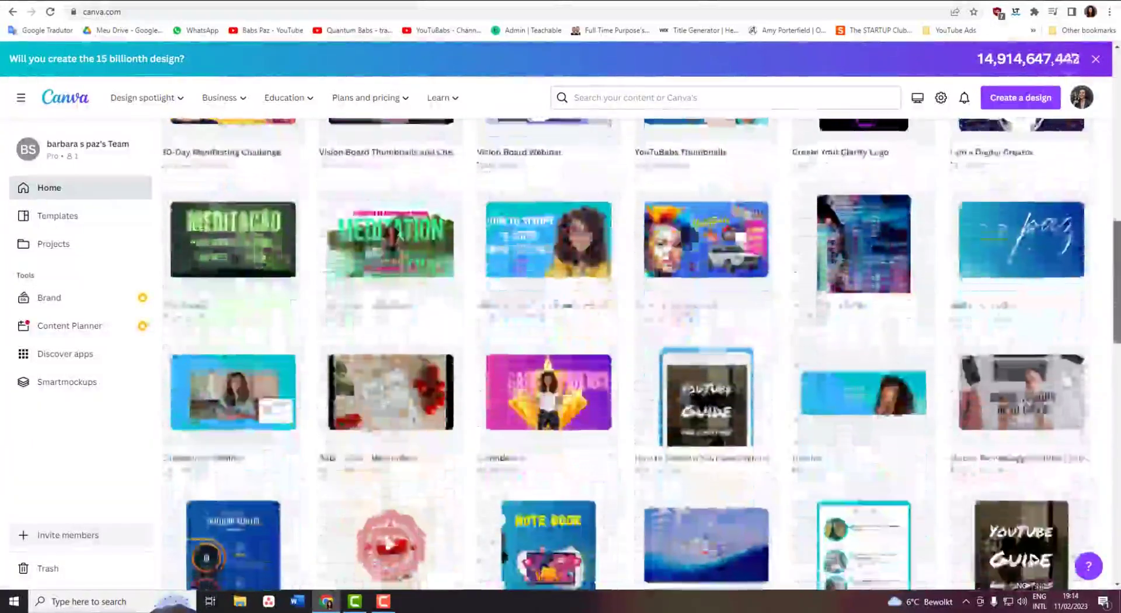
{"action": "scroll", "coordinate": [640, 350], "scroll_direction": "down", "scroll_amount": 3}
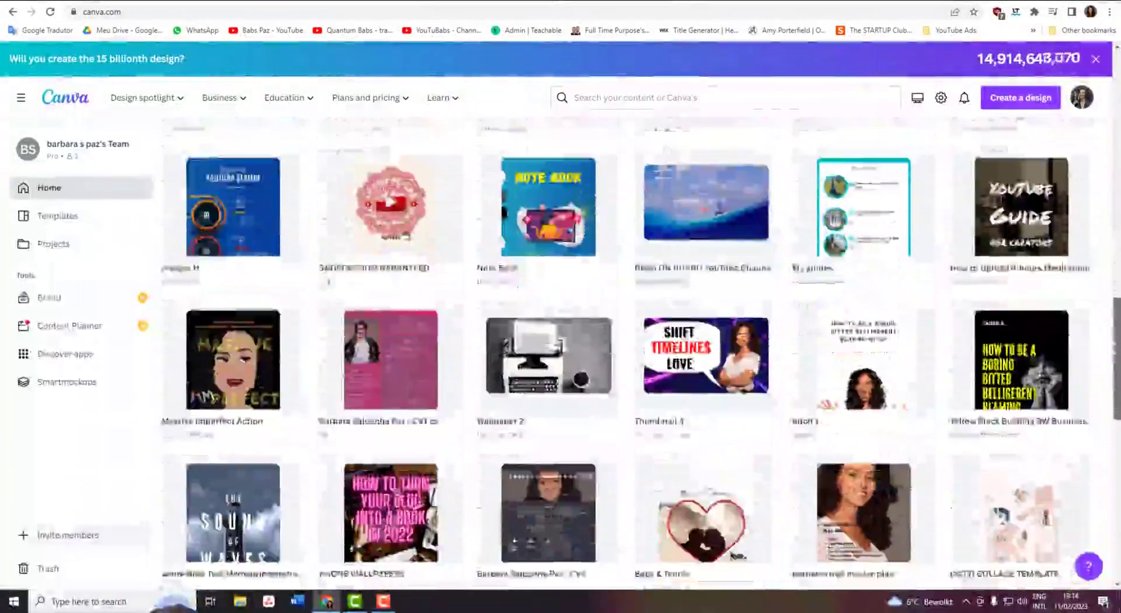
{"action": "scroll", "coordinate": [639, 350], "scroll_direction": "up", "scroll_amount": 4}
{"action": "scroll", "coordinate": [640, 350], "scroll_direction": "up", "scroll_amount": 8}
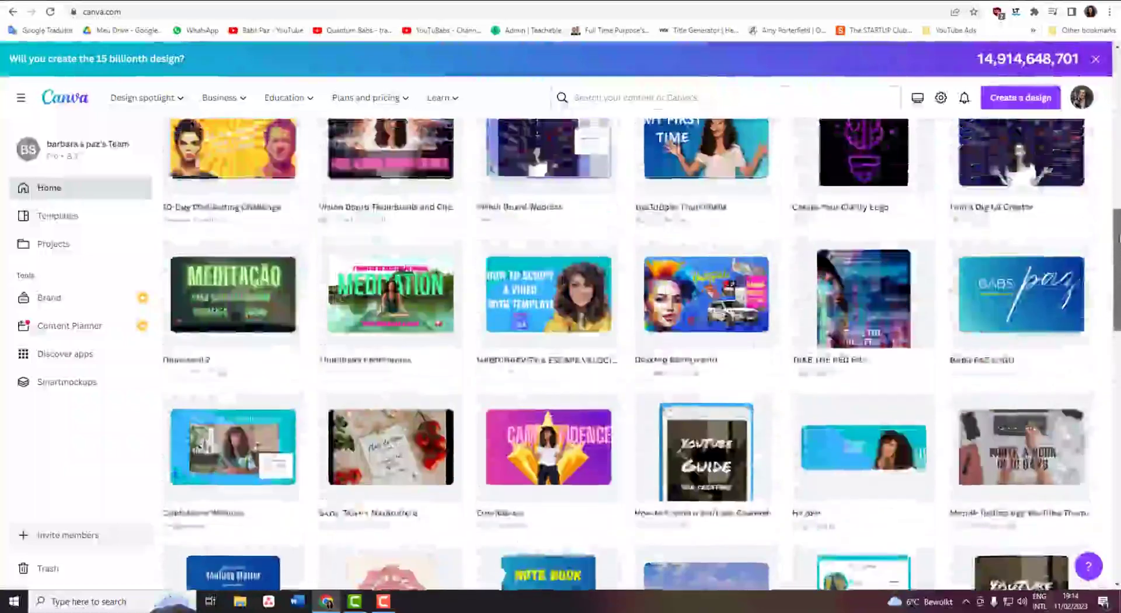
{"action": "scroll", "coordinate": [639, 350], "scroll_direction": "up", "scroll_amount": 1}
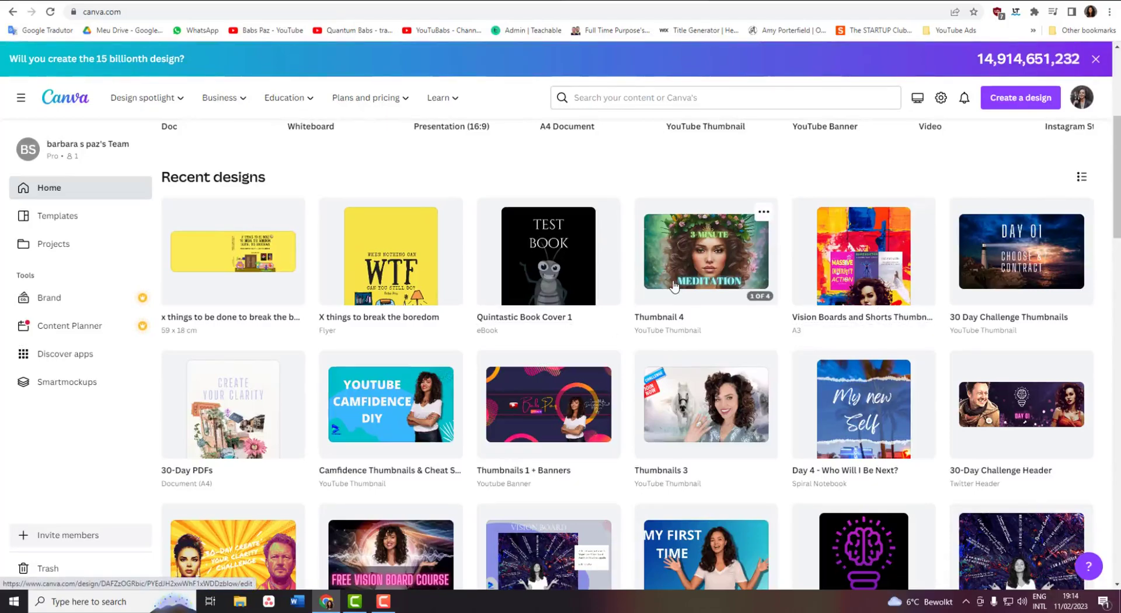
{"action": "scroll", "coordinate": [658, 296], "scroll_direction": "down", "scroll_amount": 6}
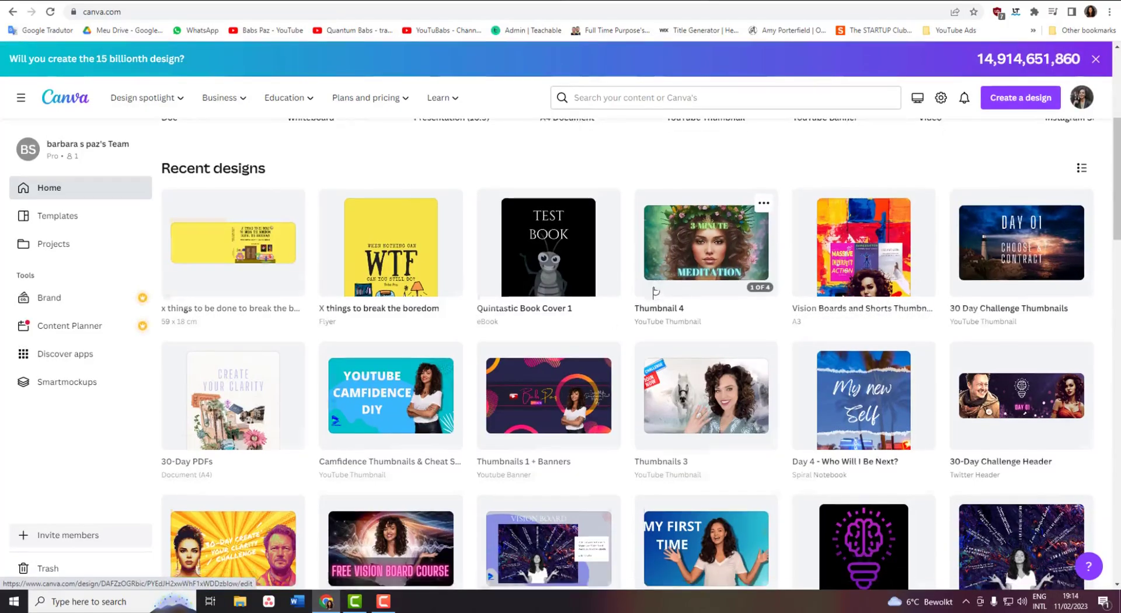
{"action": "scroll", "coordinate": [652, 289], "scroll_direction": "down", "scroll_amount": 1}
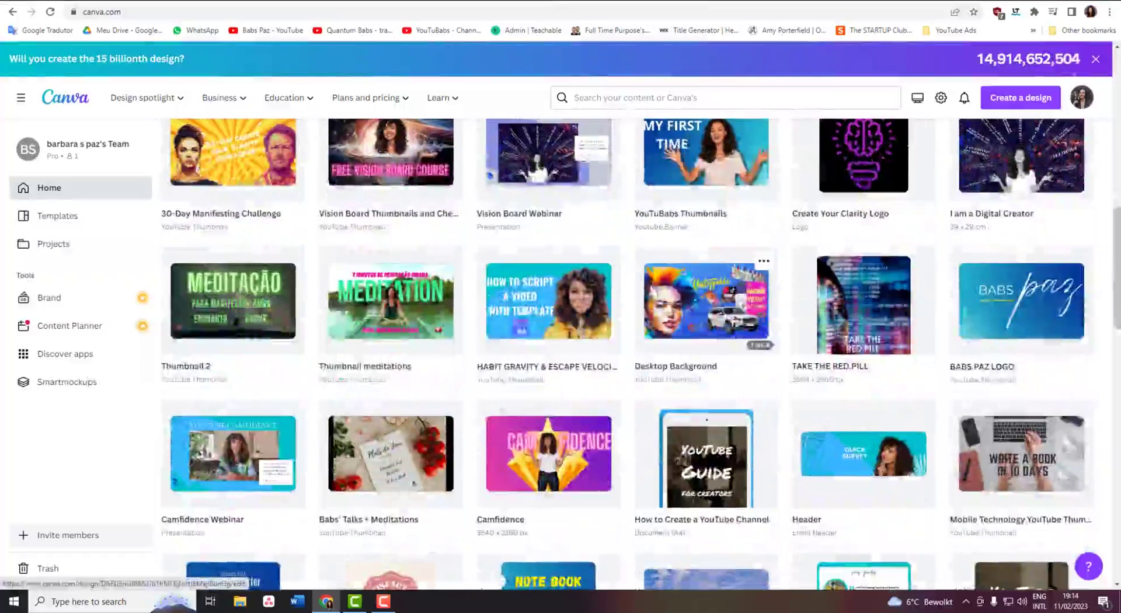
{"action": "scroll", "coordinate": [680, 283], "scroll_direction": "down", "scroll_amount": 4}
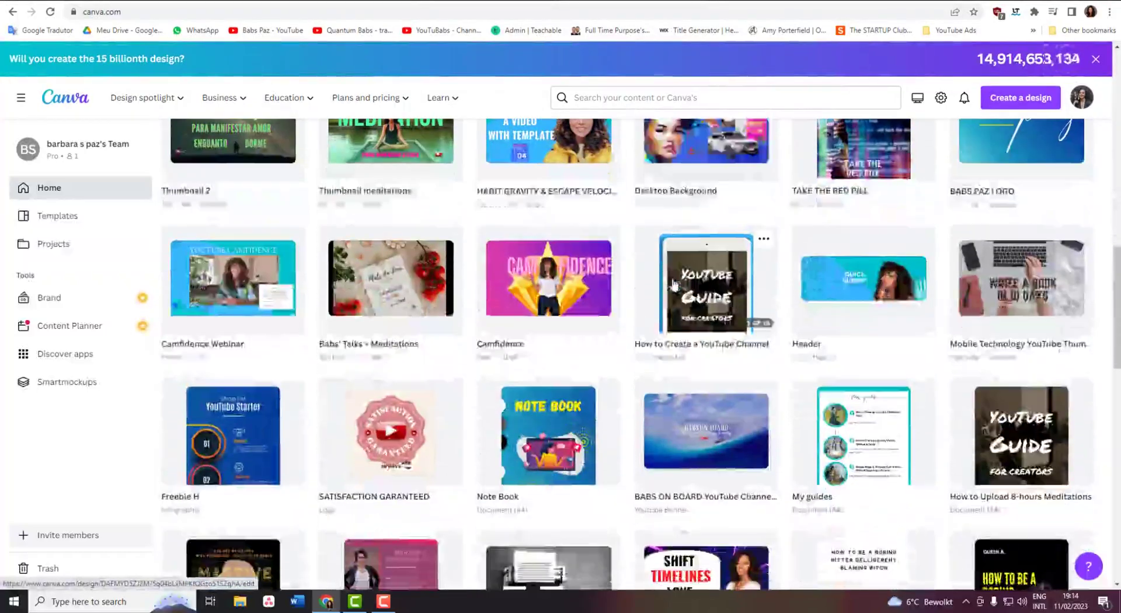
{"action": "scroll", "coordinate": [681, 283], "scroll_direction": "down", "scroll_amount": 2}
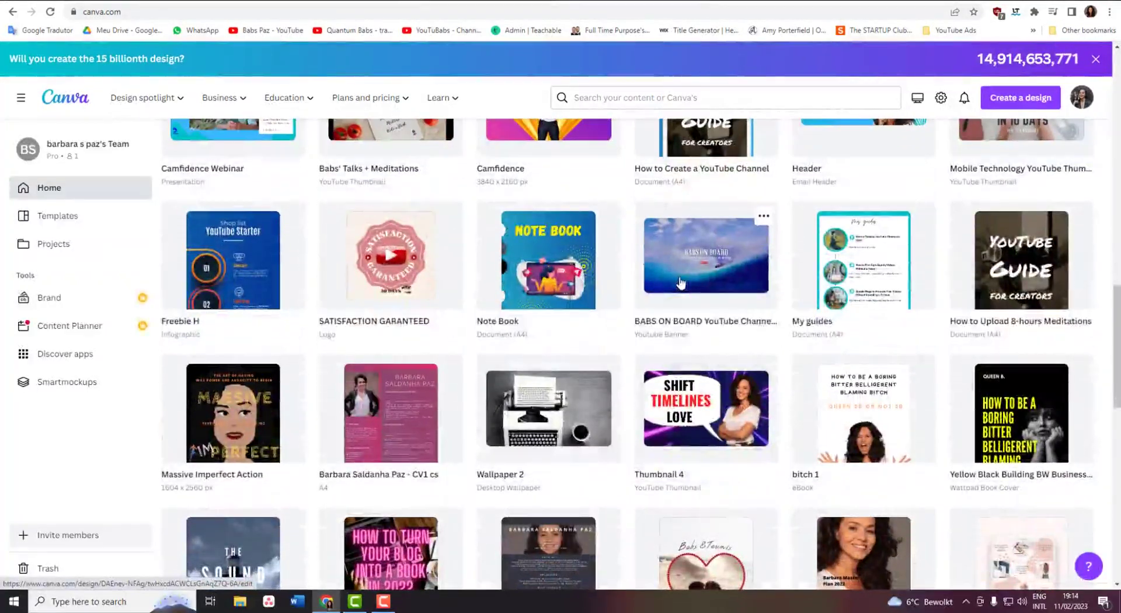
{"action": "scroll", "coordinate": [681, 283], "scroll_direction": "down", "scroll_amount": 2}
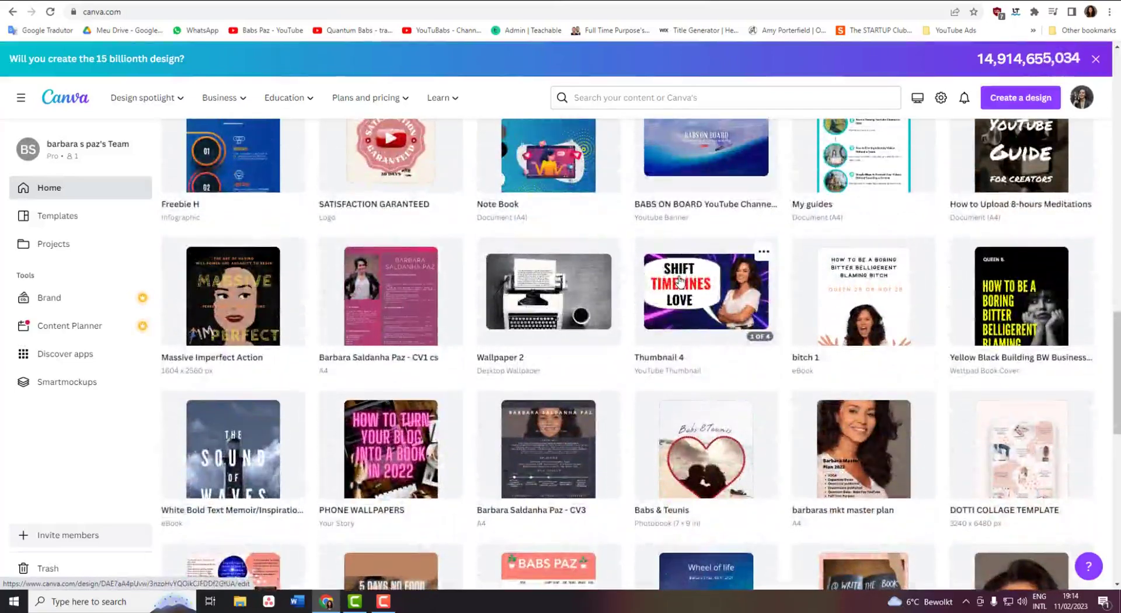
{"action": "scroll", "coordinate": [680, 281], "scroll_direction": "down", "scroll_amount": 1}
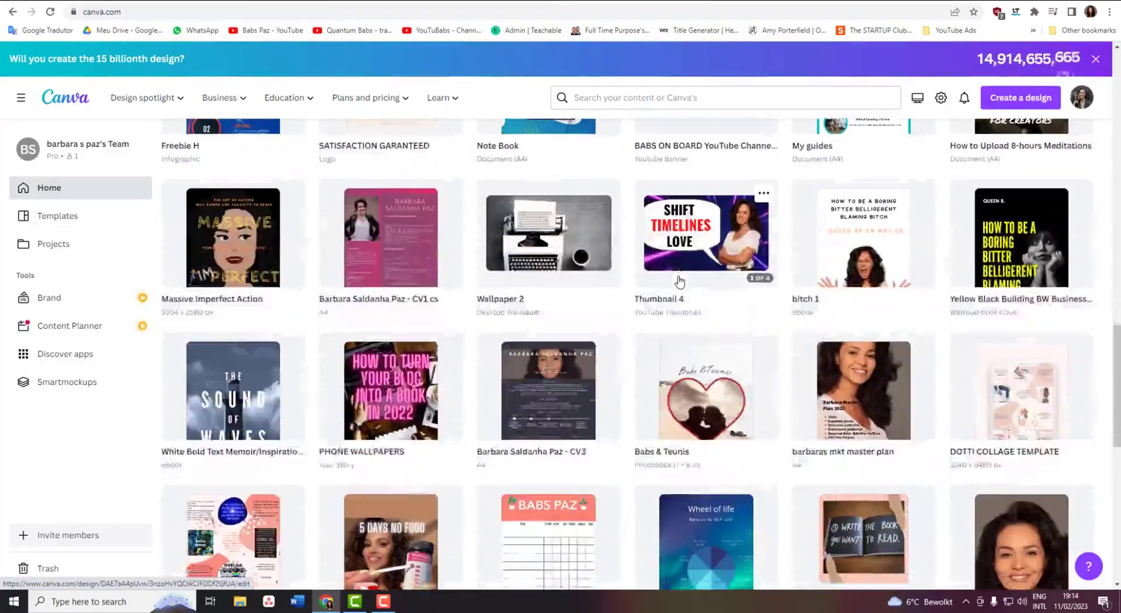
{"action": "scroll", "coordinate": [680, 282], "scroll_direction": "down", "scroll_amount": 1}
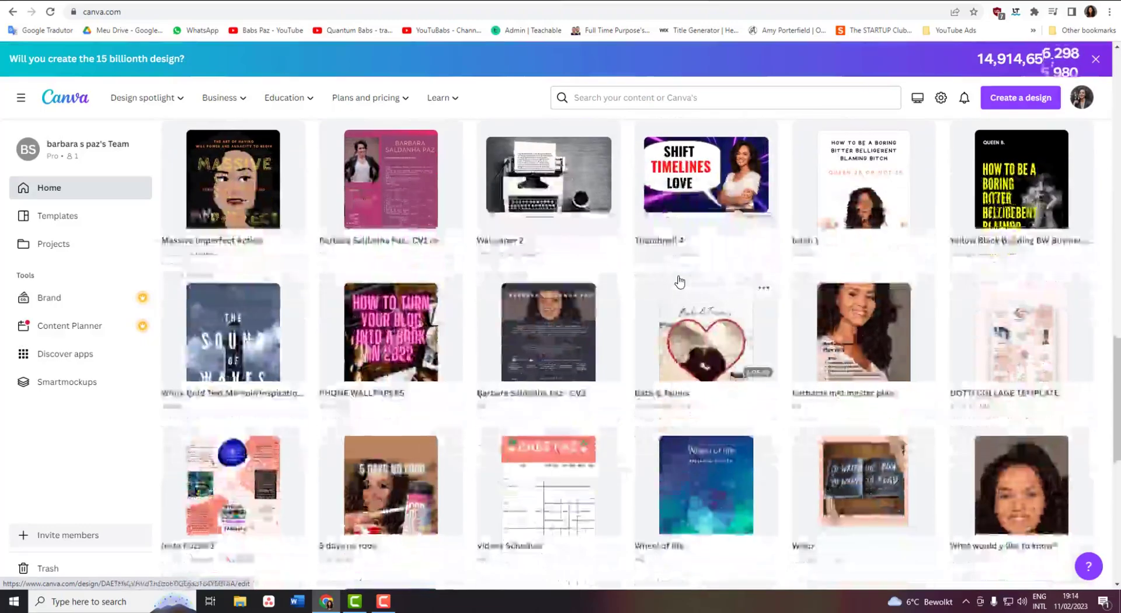
{"action": "scroll", "coordinate": [680, 282], "scroll_direction": "down", "scroll_amount": 1}
{"action": "scroll", "coordinate": [680, 282], "scroll_direction": "down", "scroll_amount": 1}
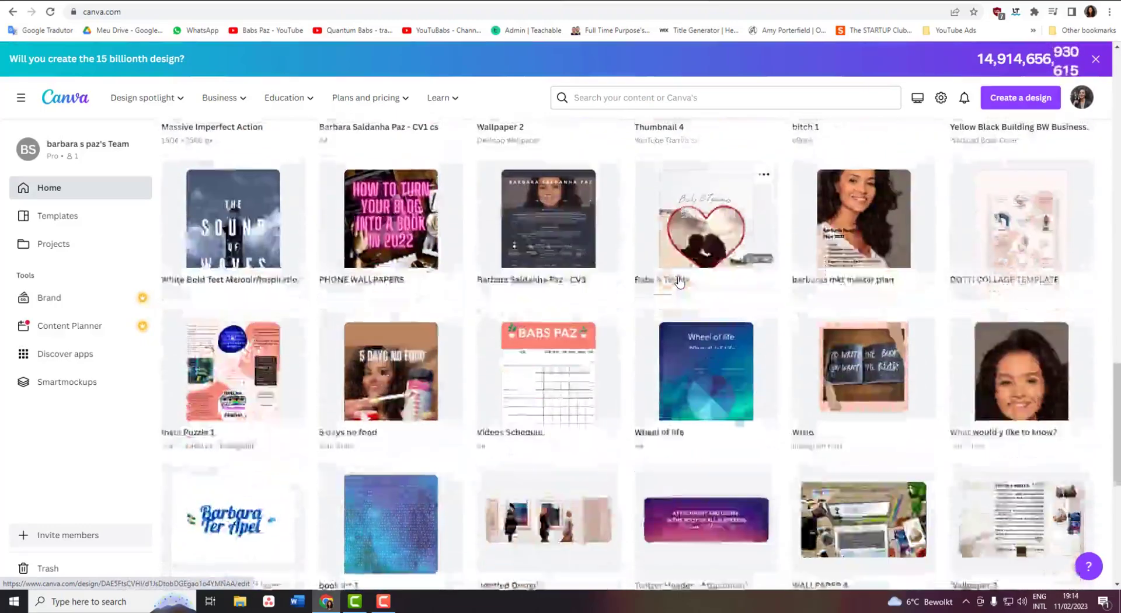
{"action": "scroll", "coordinate": [735, 276], "scroll_direction": "down", "scroll_amount": 4}
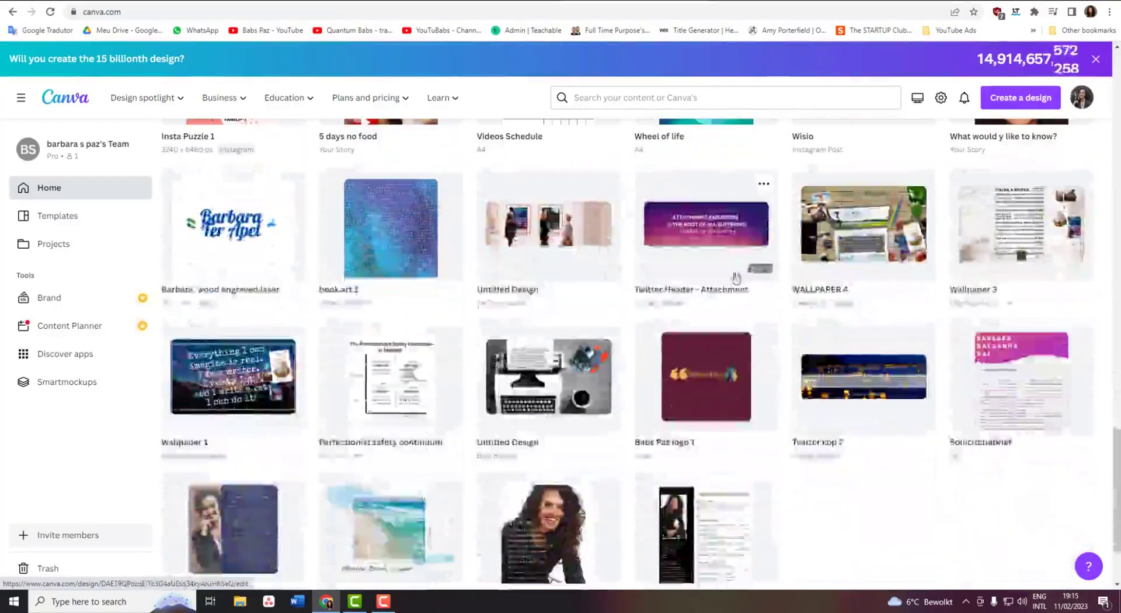
{"action": "scroll", "coordinate": [736, 276], "scroll_direction": "down", "scroll_amount": 1}
{"action": "scroll", "coordinate": [736, 276], "scroll_direction": "up", "scroll_amount": 1}
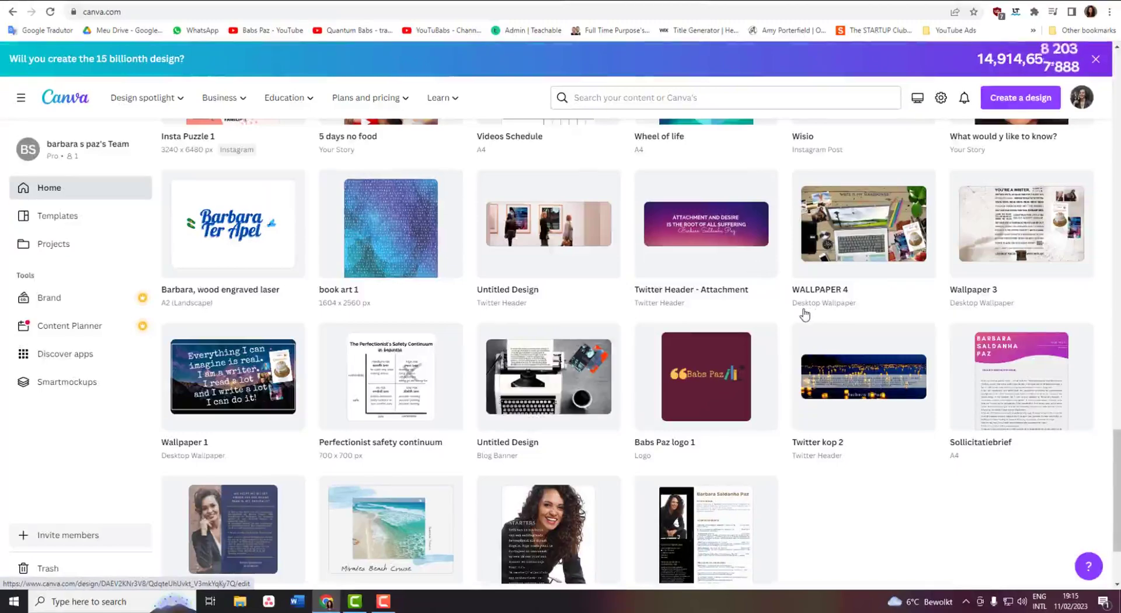
{"action": "scroll", "coordinate": [785, 328], "scroll_direction": "down", "scroll_amount": 2}
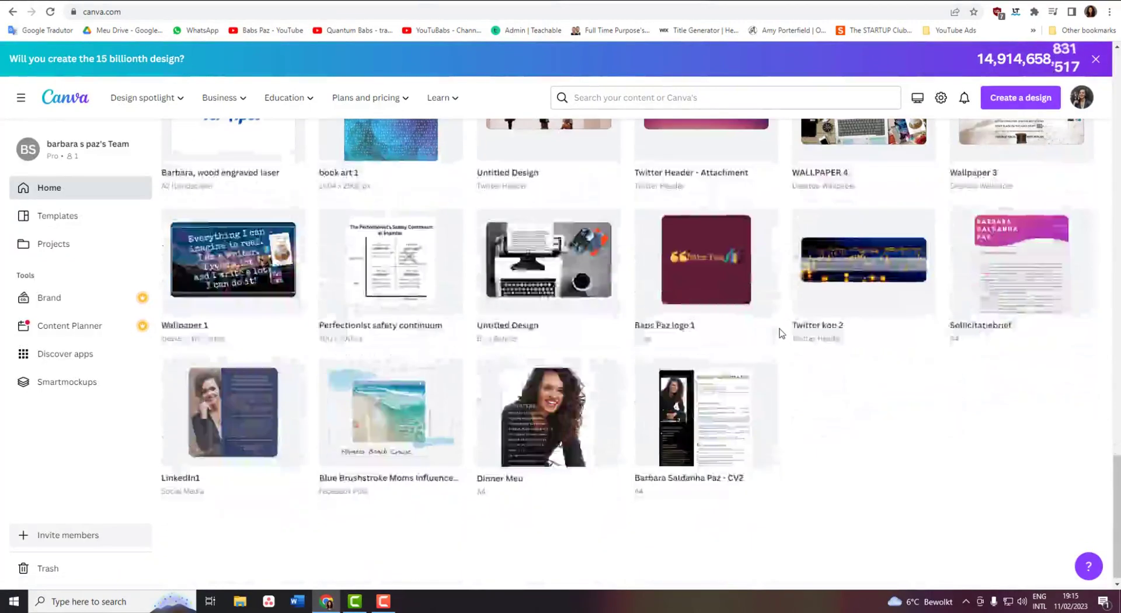
{"action": "scroll", "coordinate": [778, 333], "scroll_direction": "down", "scroll_amount": 1}
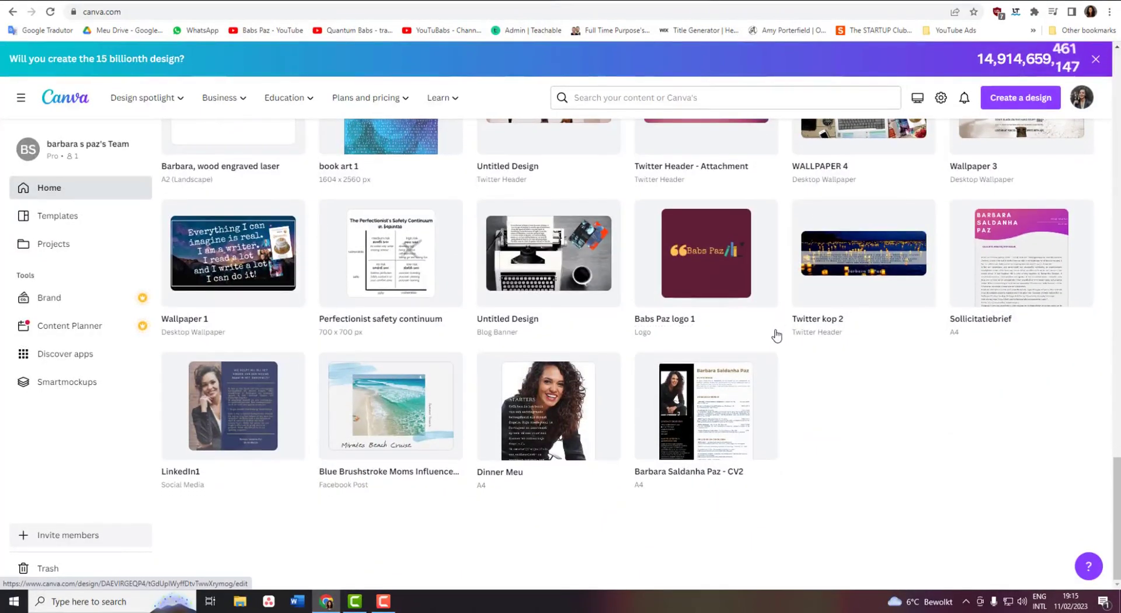
{"action": "scroll", "coordinate": [775, 334], "scroll_direction": "up", "scroll_amount": 1}
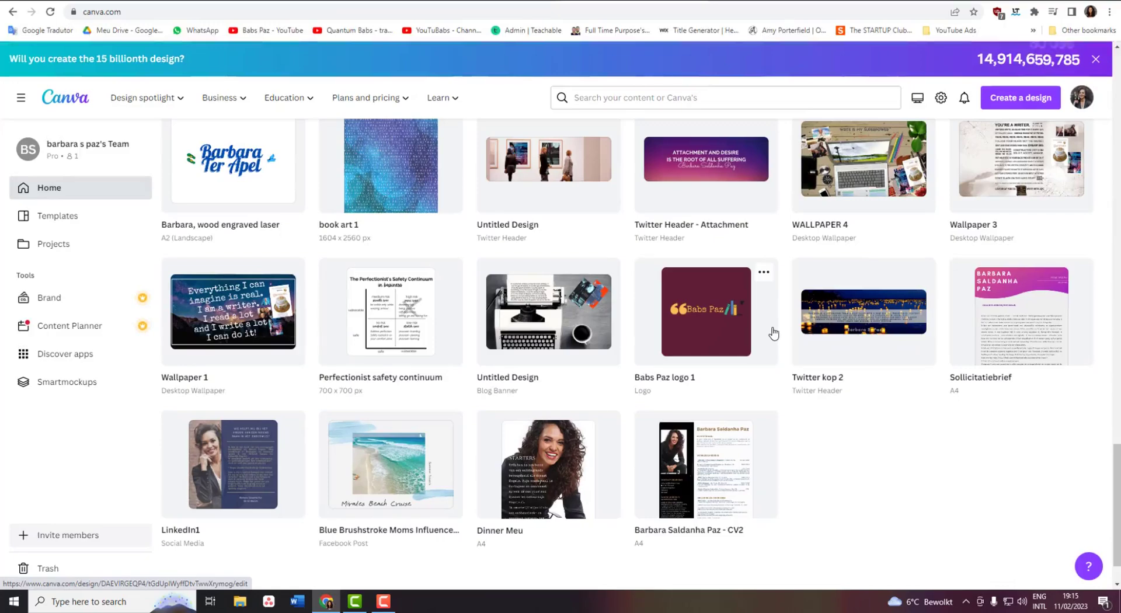
{"action": "scroll", "coordinate": [773, 333], "scroll_direction": "up", "scroll_amount": 2}
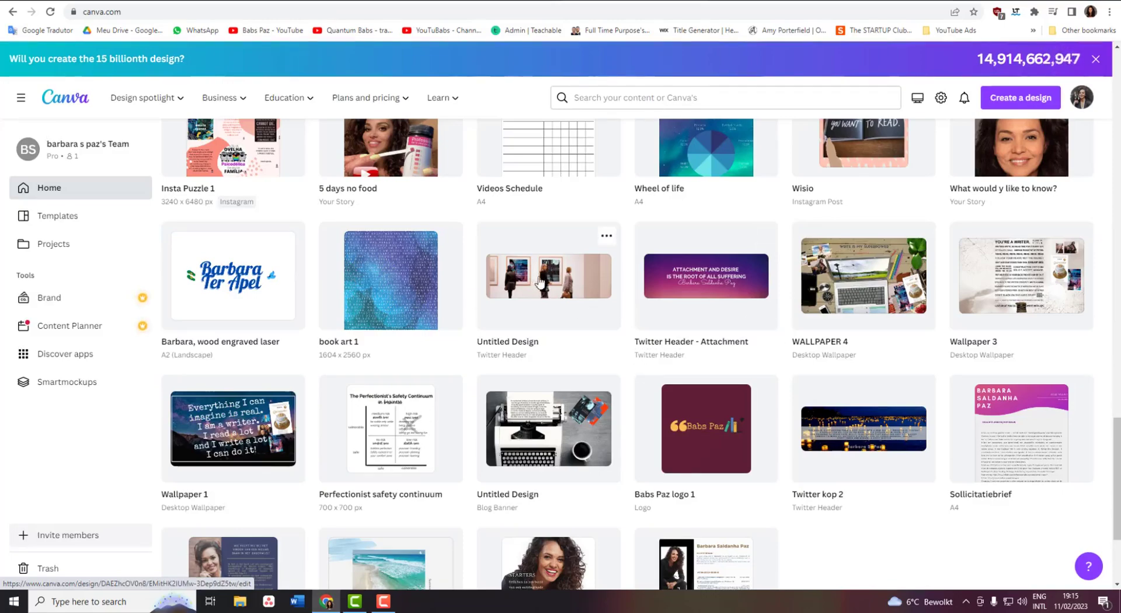
{"action": "scroll", "coordinate": [759, 263], "scroll_direction": "down", "scroll_amount": 3}
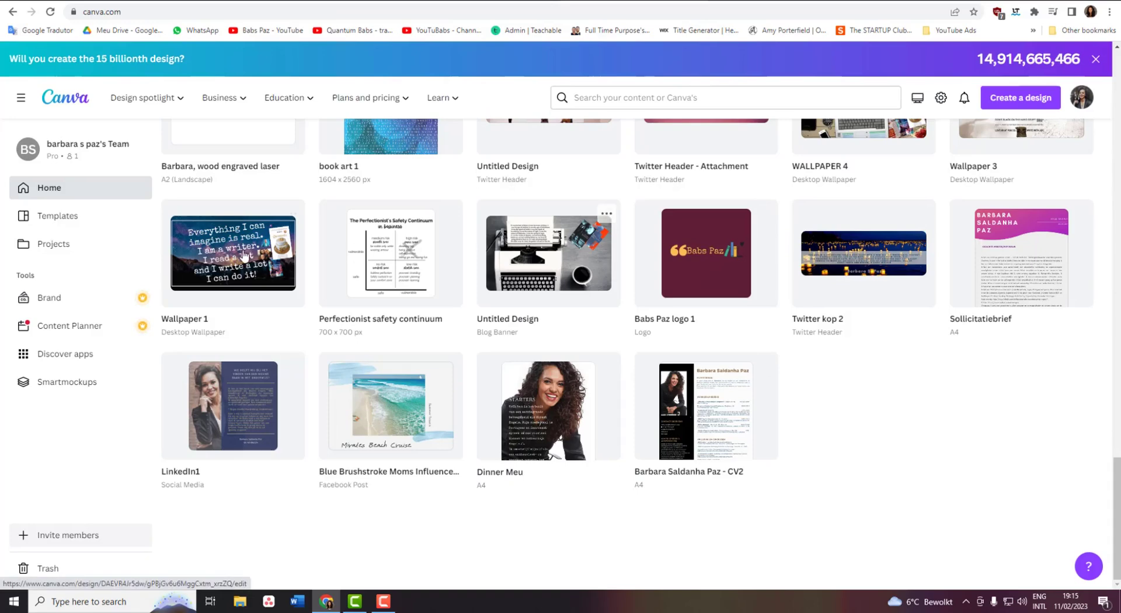
- Create a custom-size blank design of 1604 × 2560 px
{"action": "left_click", "coordinate": [1006, 106]}
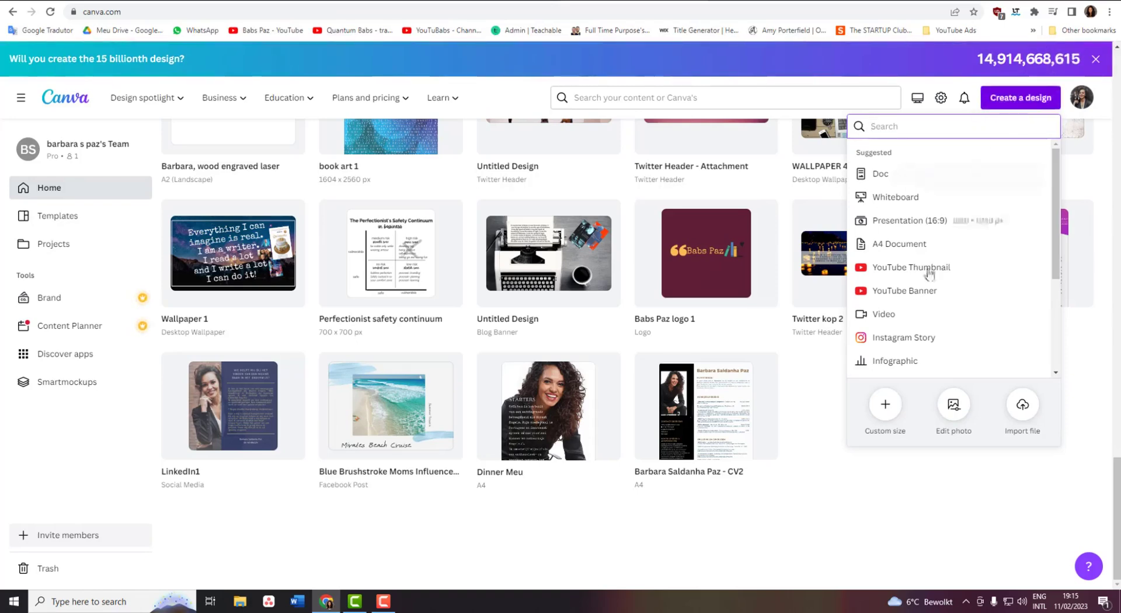
{"action": "left_click", "coordinate": [886, 410]}
{"action": "type", "text": "1604"}
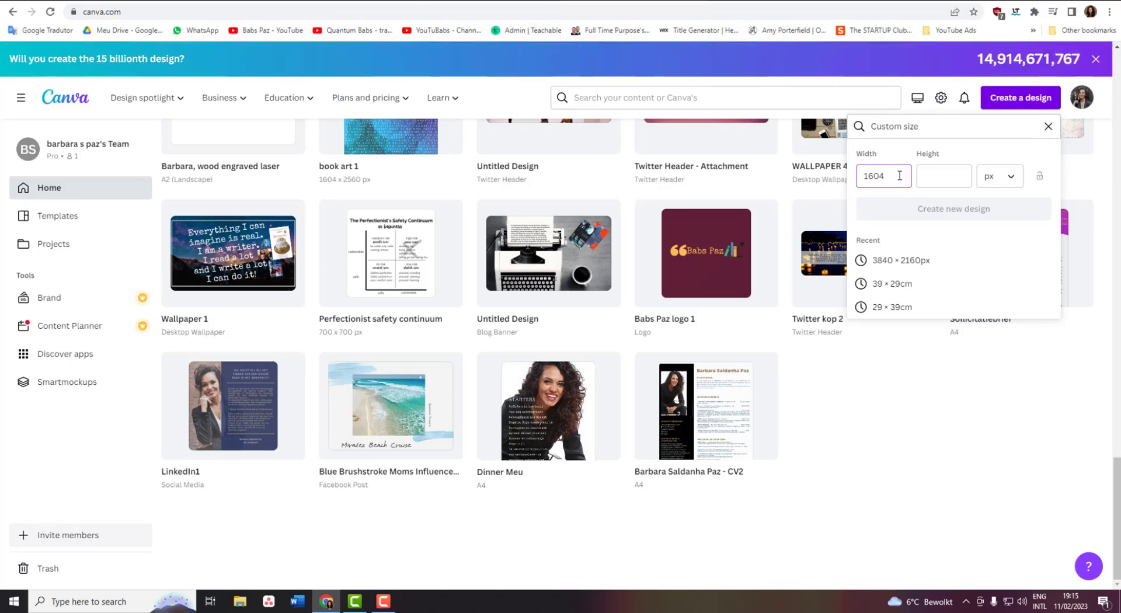
{"action": "left_click", "coordinate": [934, 179]}
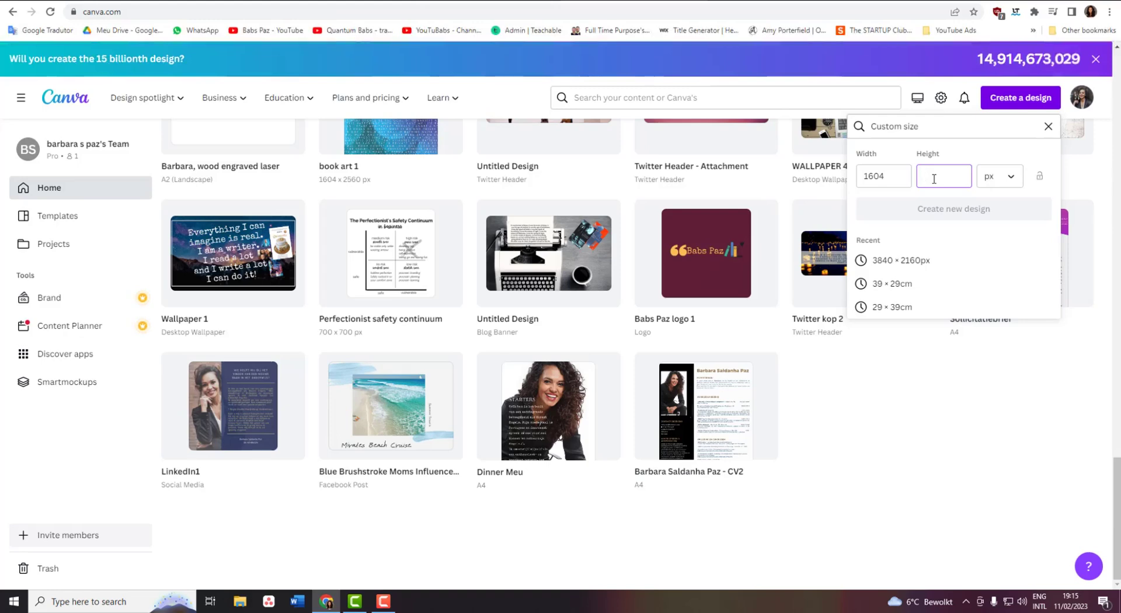
{"action": "type", "text": "2560"}
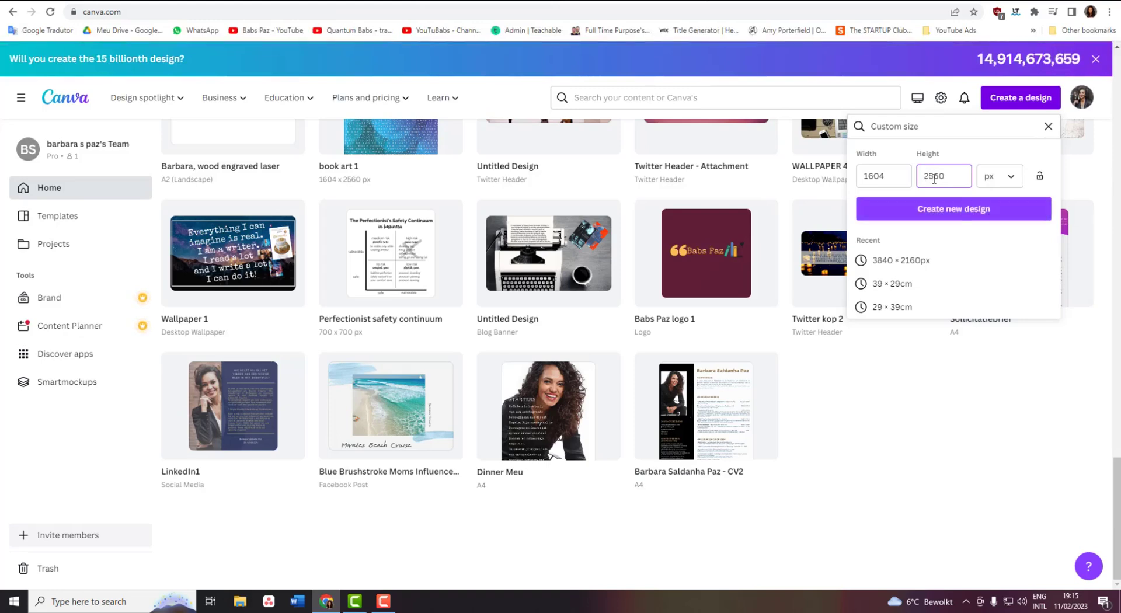
{"action": "left_click", "coordinate": [955, 211]}
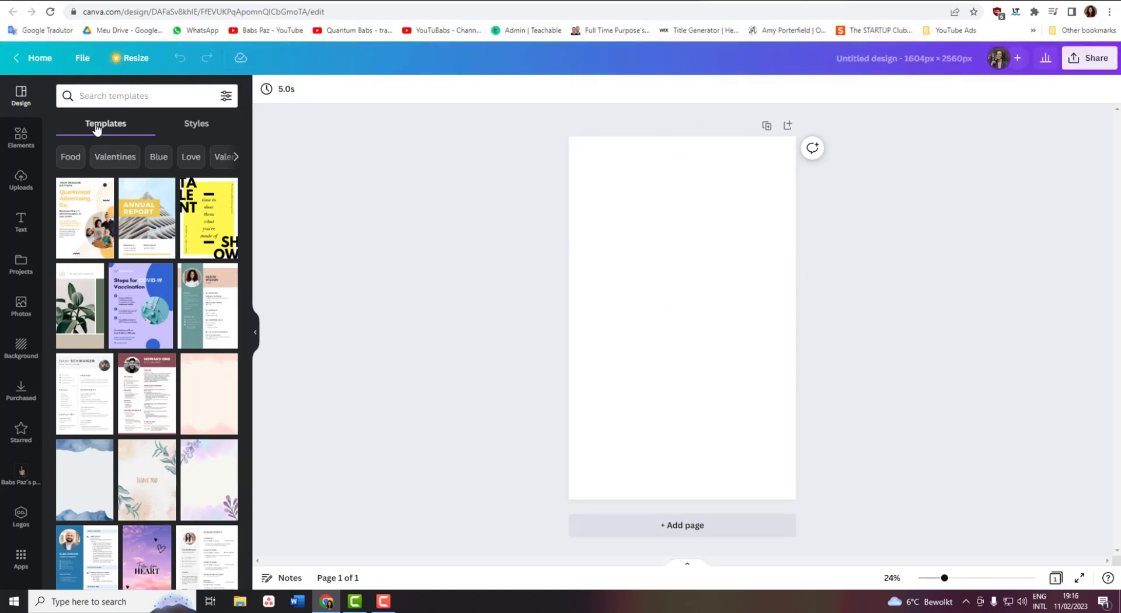
{"action": "left_click", "coordinate": [102, 97]}
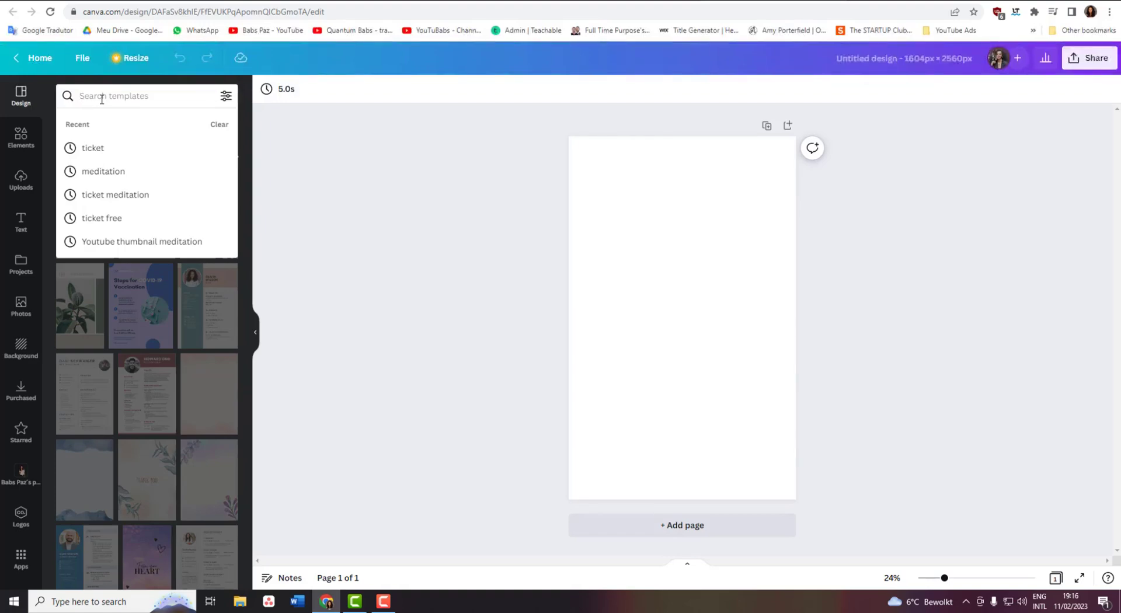
{"action": "type", "text": "book"}
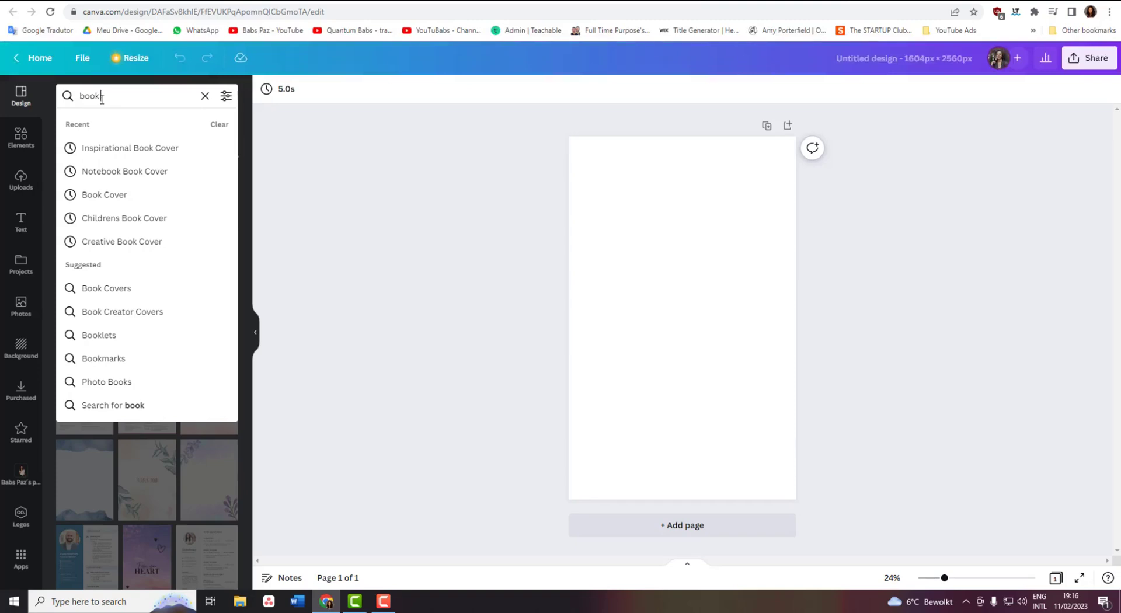
{"action": "left_click", "coordinate": [107, 196]}
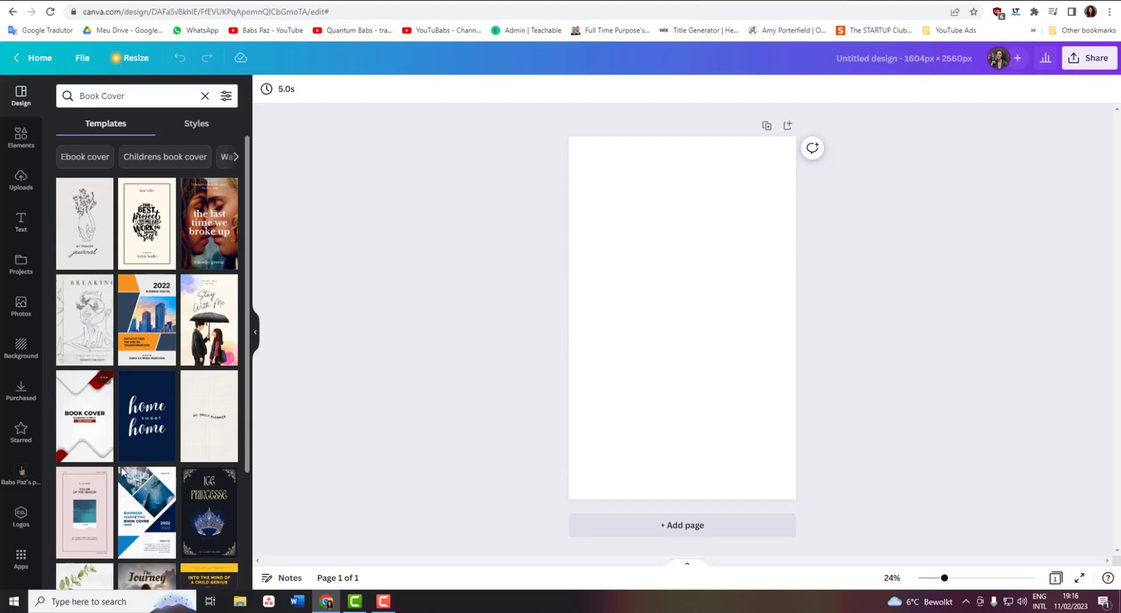
{"action": "scroll", "coordinate": [135, 274], "scroll_direction": "down", "scroll_amount": 2}
{"action": "scroll", "coordinate": [134, 273], "scroll_direction": "down", "scroll_amount": 4}
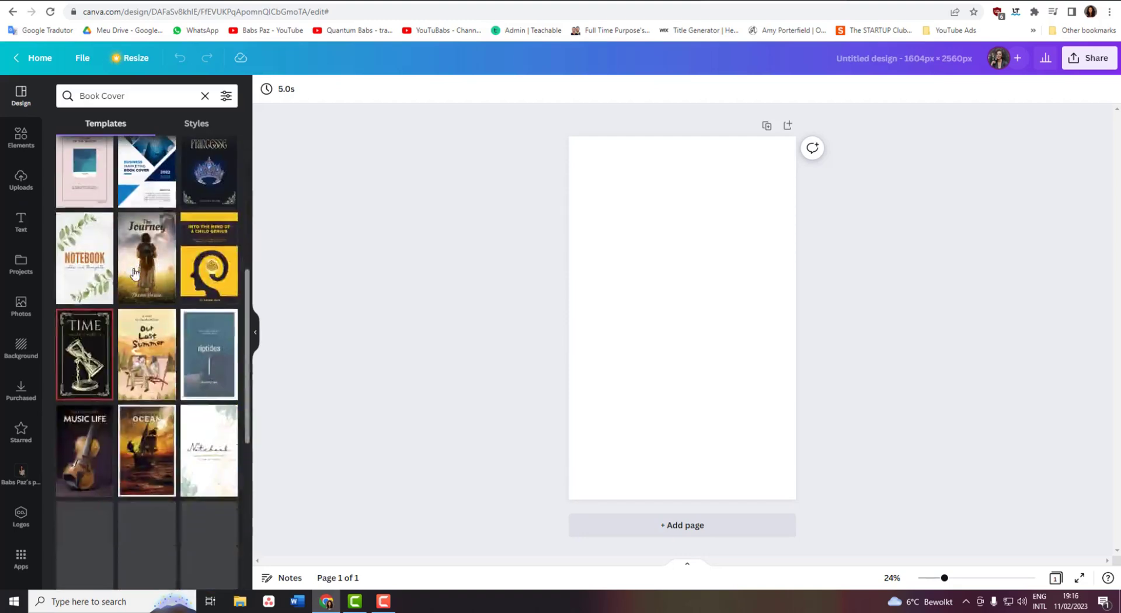
{"action": "scroll", "coordinate": [134, 274], "scroll_direction": "up", "scroll_amount": 2}
{"action": "scroll", "coordinate": [134, 273], "scroll_direction": "down", "scroll_amount": 3}
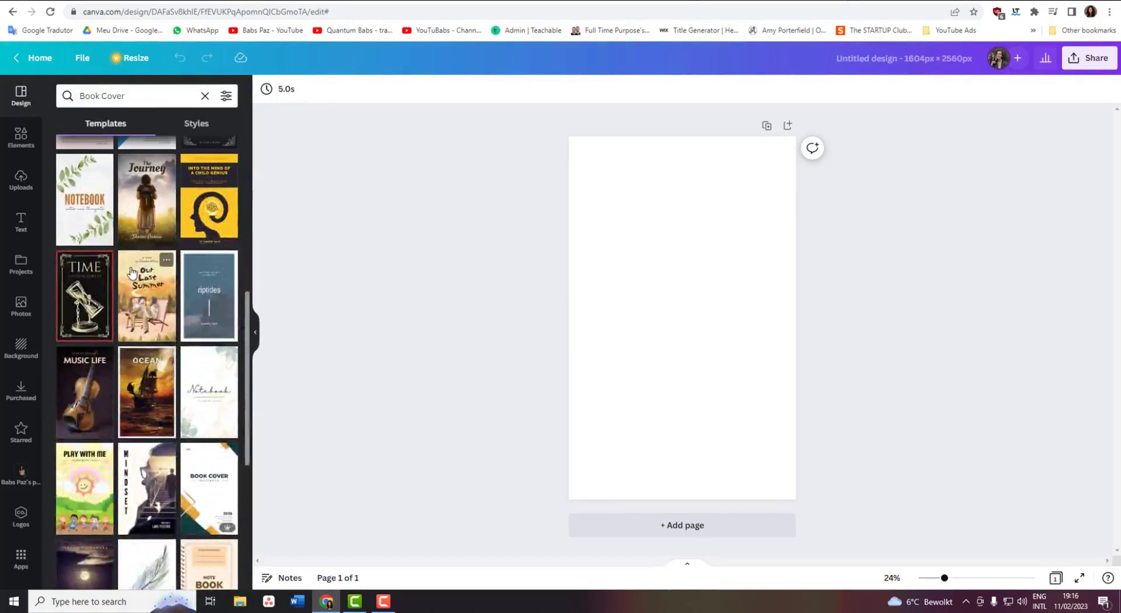
{"action": "scroll", "coordinate": [131, 272], "scroll_direction": "down", "scroll_amount": 6}
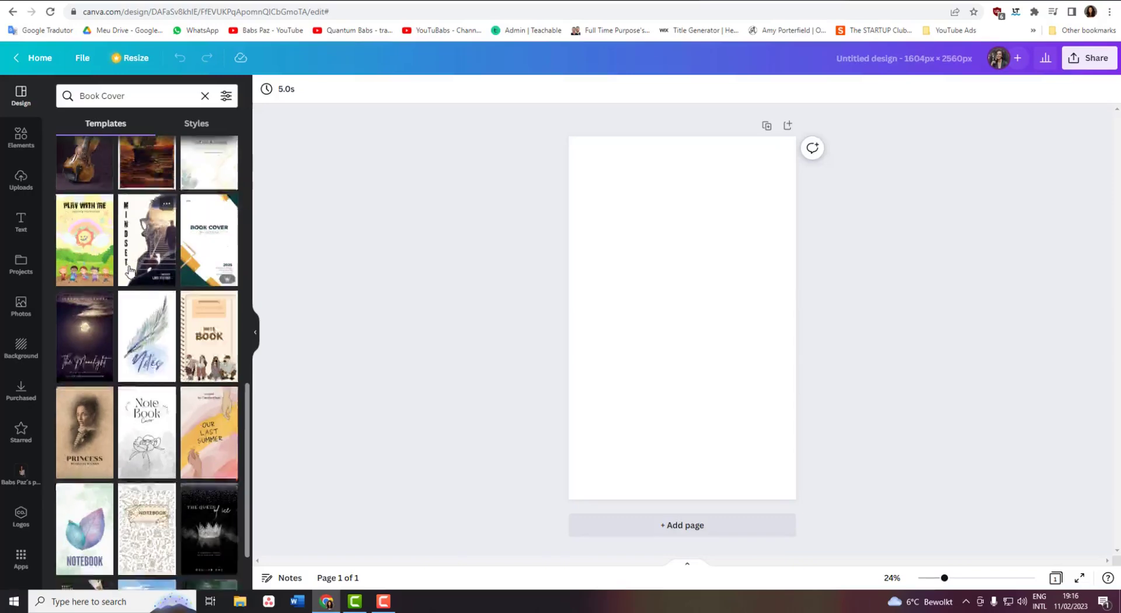
{"action": "scroll", "coordinate": [128, 268], "scroll_direction": "down", "scroll_amount": 4}
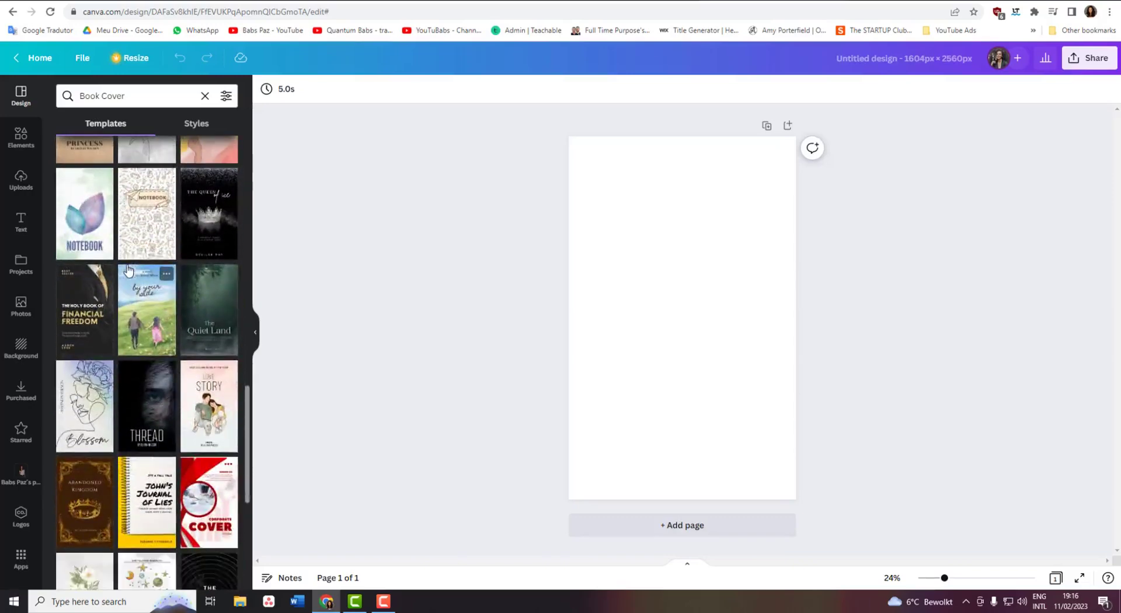
{"action": "scroll", "coordinate": [125, 281], "scroll_direction": "down", "scroll_amount": 1}
{"action": "scroll", "coordinate": [123, 281], "scroll_direction": "down", "scroll_amount": 5}
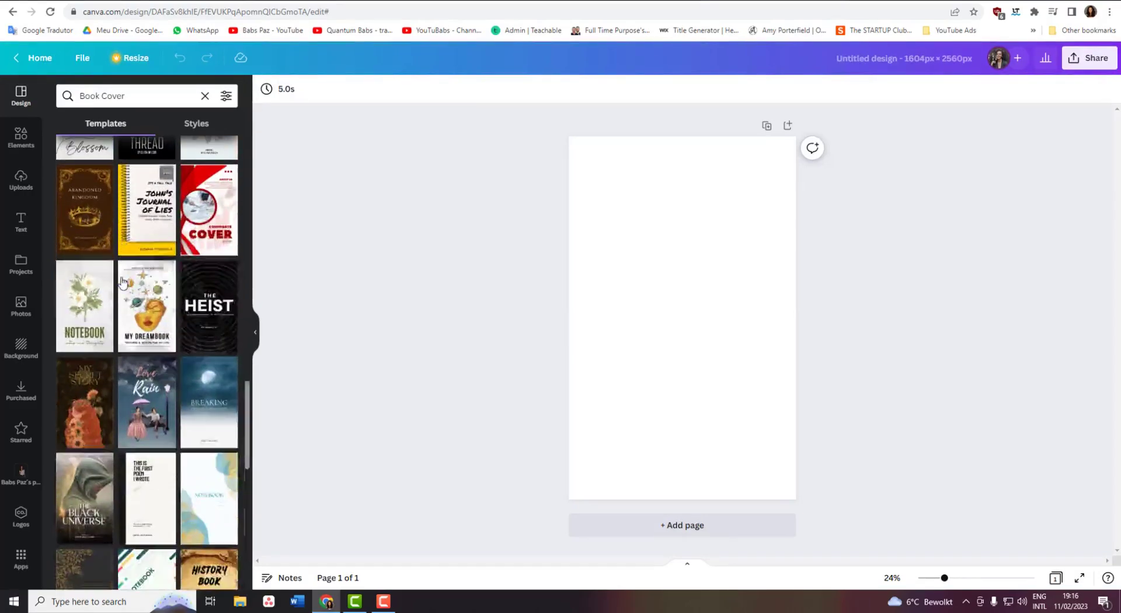
{"action": "scroll", "coordinate": [121, 284], "scroll_direction": "up", "scroll_amount": 2}
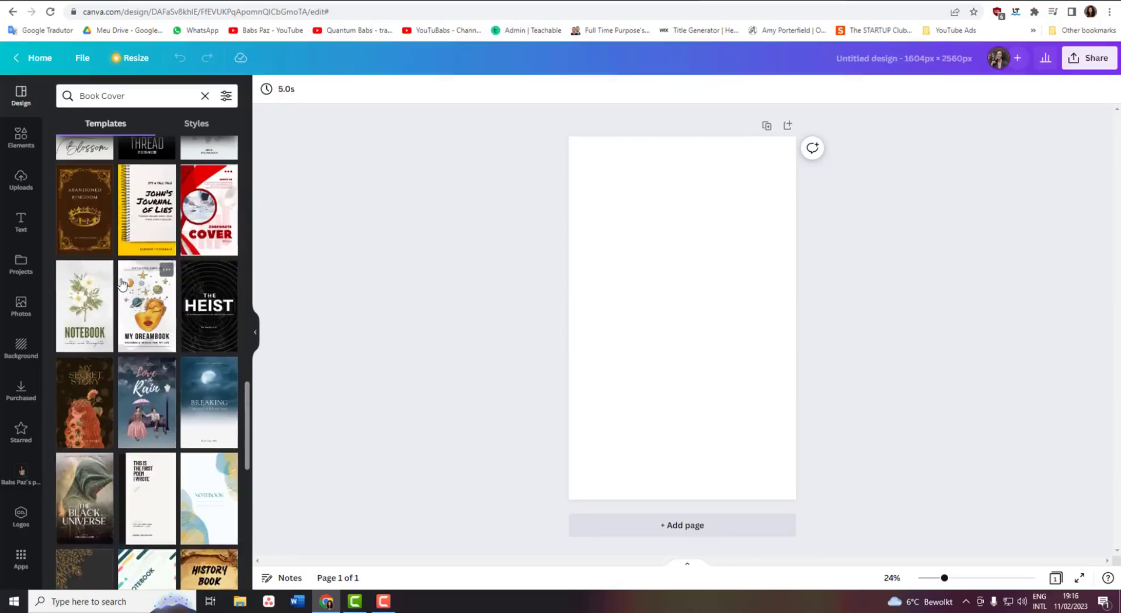
{"action": "scroll", "coordinate": [122, 284], "scroll_direction": "down", "scroll_amount": 7}
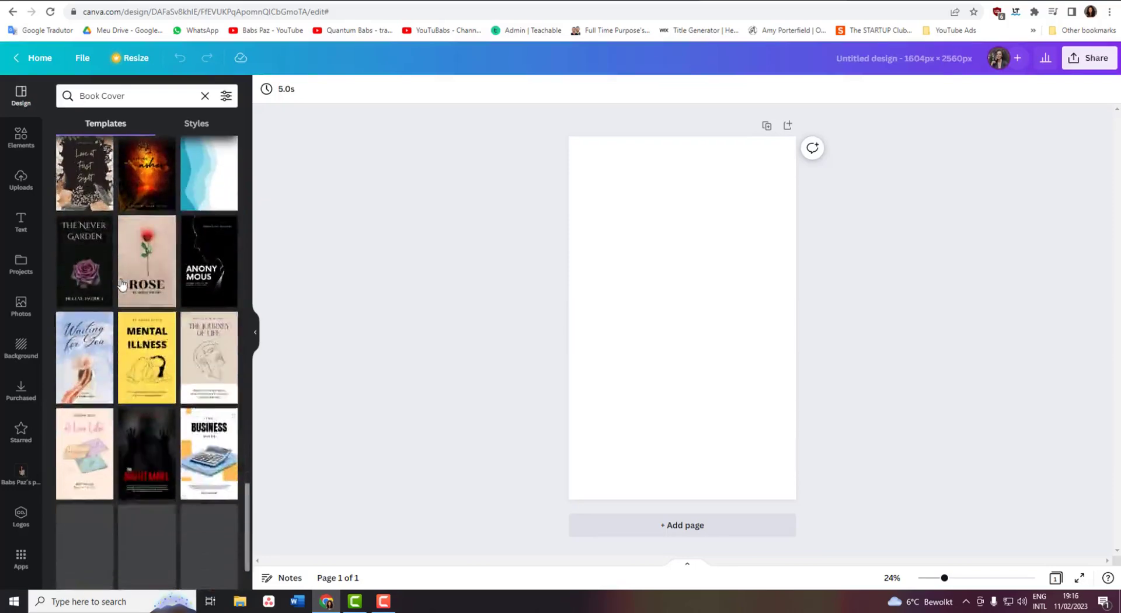
{"action": "scroll", "coordinate": [121, 284], "scroll_direction": "down", "scroll_amount": 2}
{"action": "scroll", "coordinate": [121, 285], "scroll_direction": "down", "scroll_amount": 5}
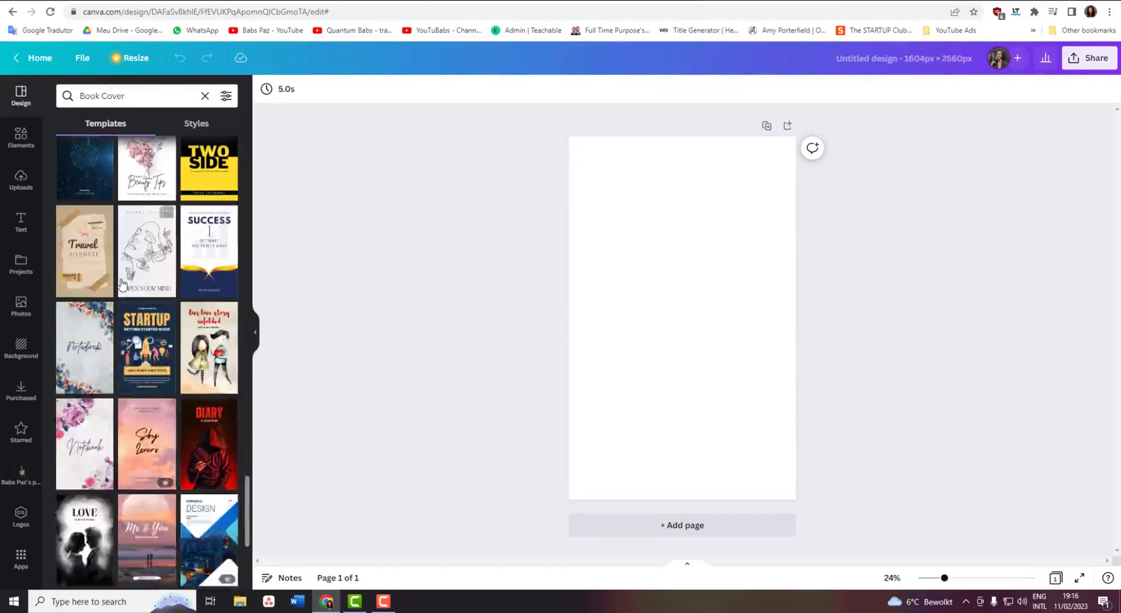
{"action": "scroll", "coordinate": [122, 284], "scroll_direction": "down", "scroll_amount": 2}
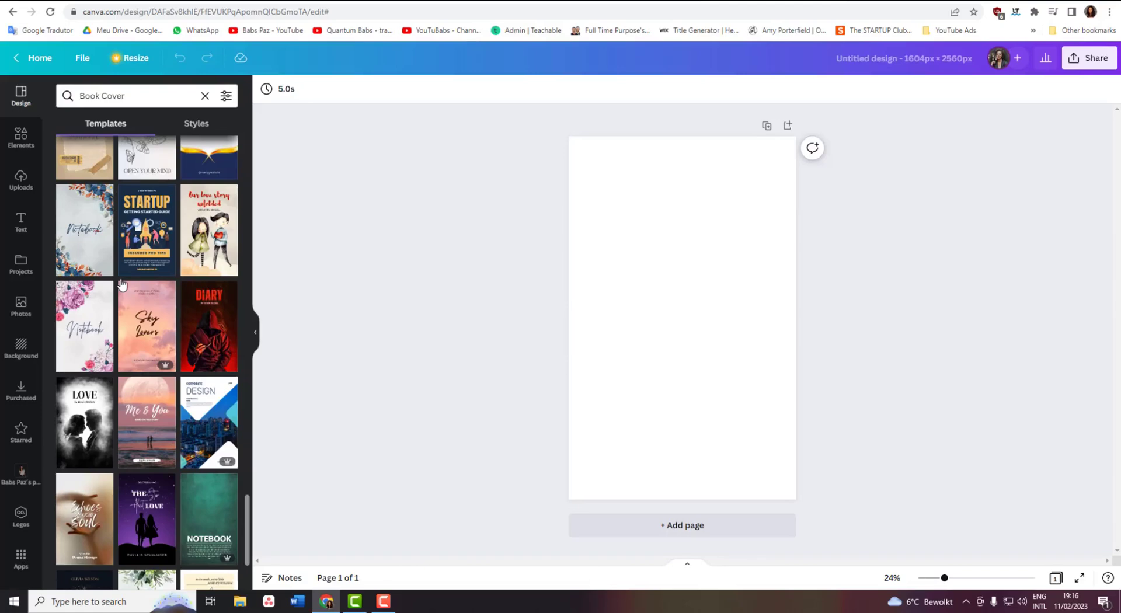
{"action": "scroll", "coordinate": [122, 285], "scroll_direction": "down", "scroll_amount": 2}
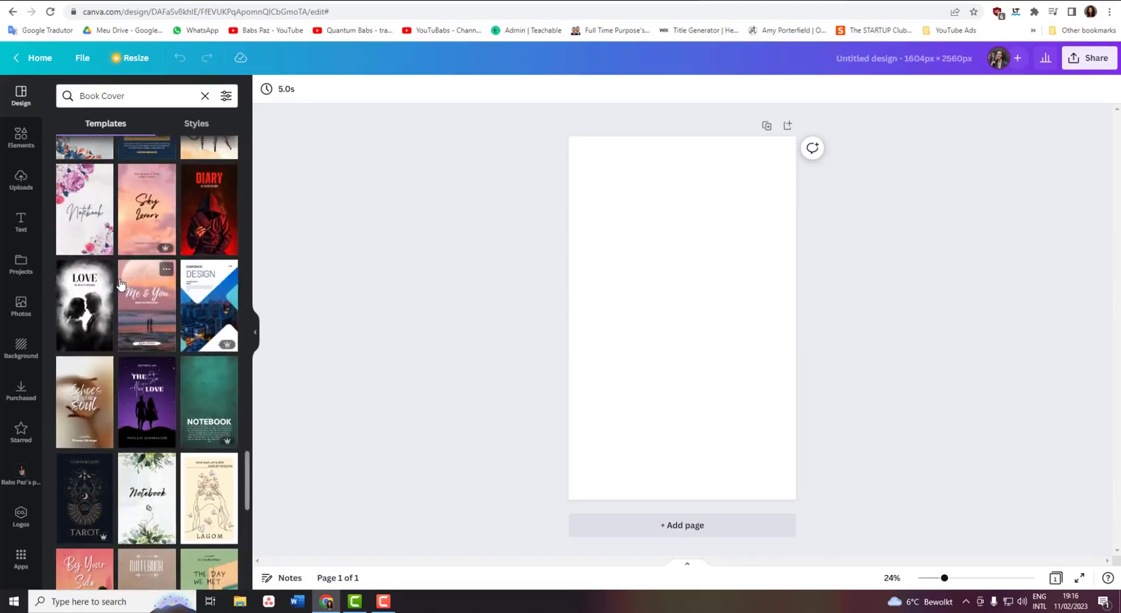
{"action": "scroll", "coordinate": [120, 284], "scroll_direction": "up", "scroll_amount": 1}
{"action": "scroll", "coordinate": [121, 285], "scroll_direction": "down", "scroll_amount": 3}
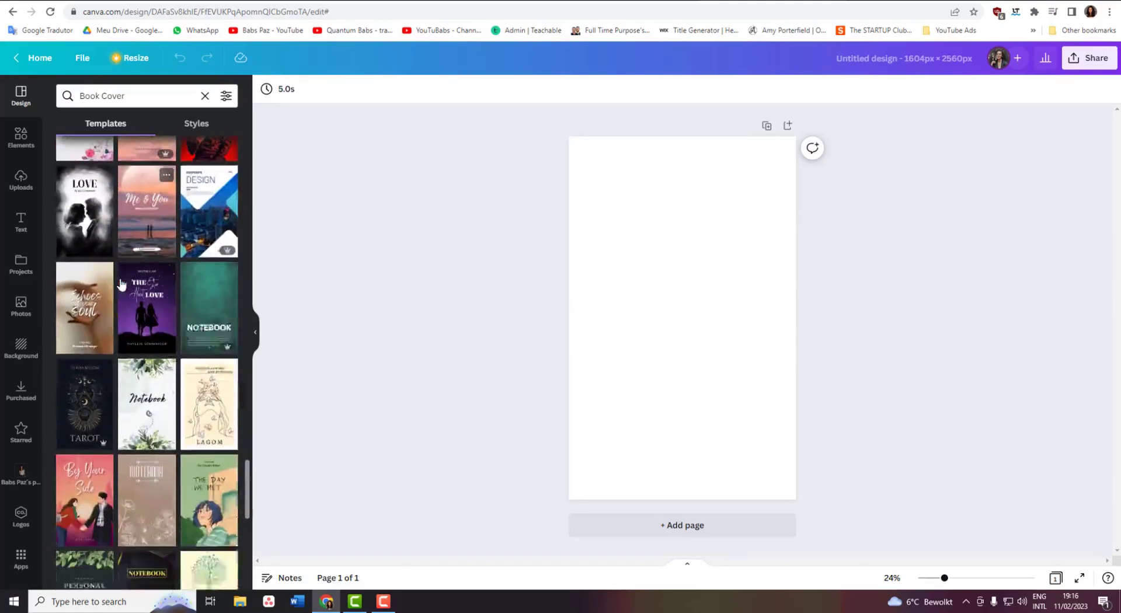
{"action": "scroll", "coordinate": [121, 284], "scroll_direction": "down", "scroll_amount": 5}
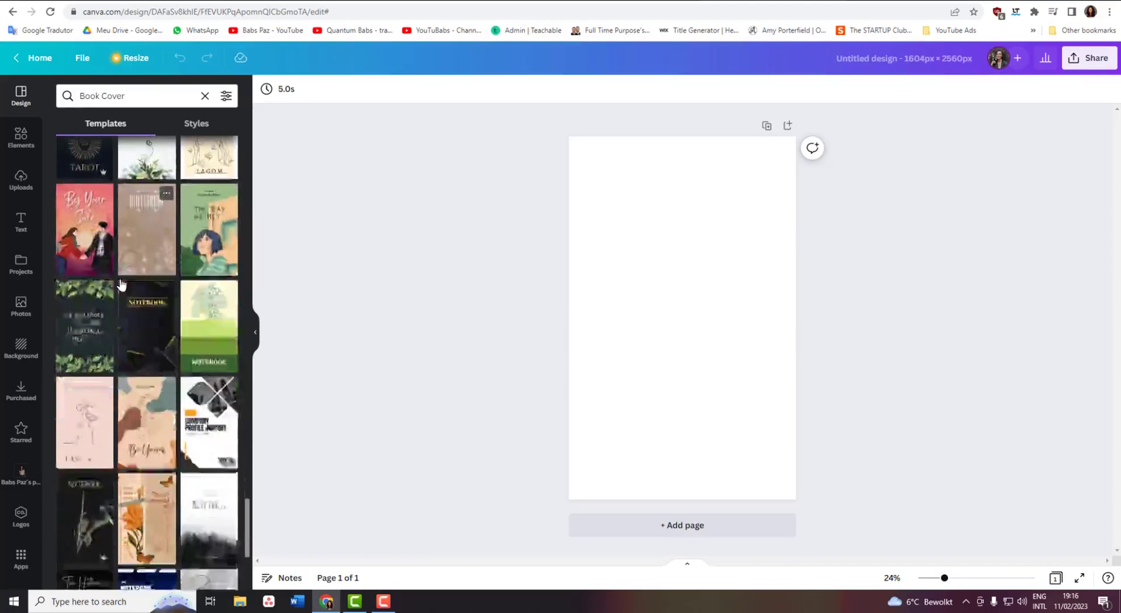
{"action": "scroll", "coordinate": [121, 285], "scroll_direction": "down", "scroll_amount": 5}
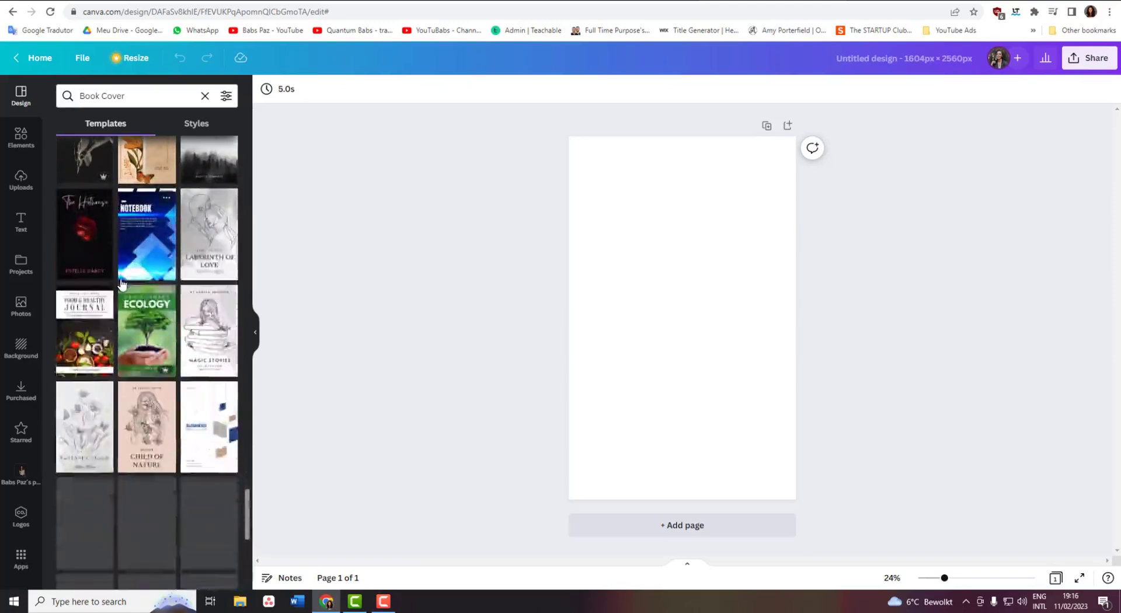
- Apply The Hothouse book cover template to the blank page
{"action": "left_click", "coordinate": [85, 240]}
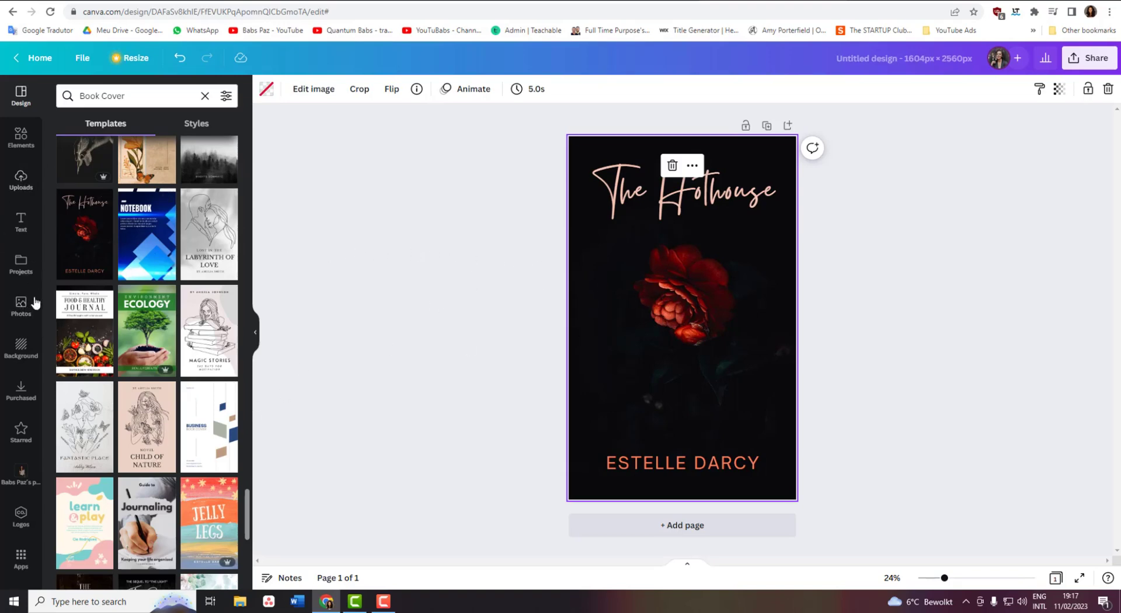
{"action": "left_click", "coordinate": [20, 314]}
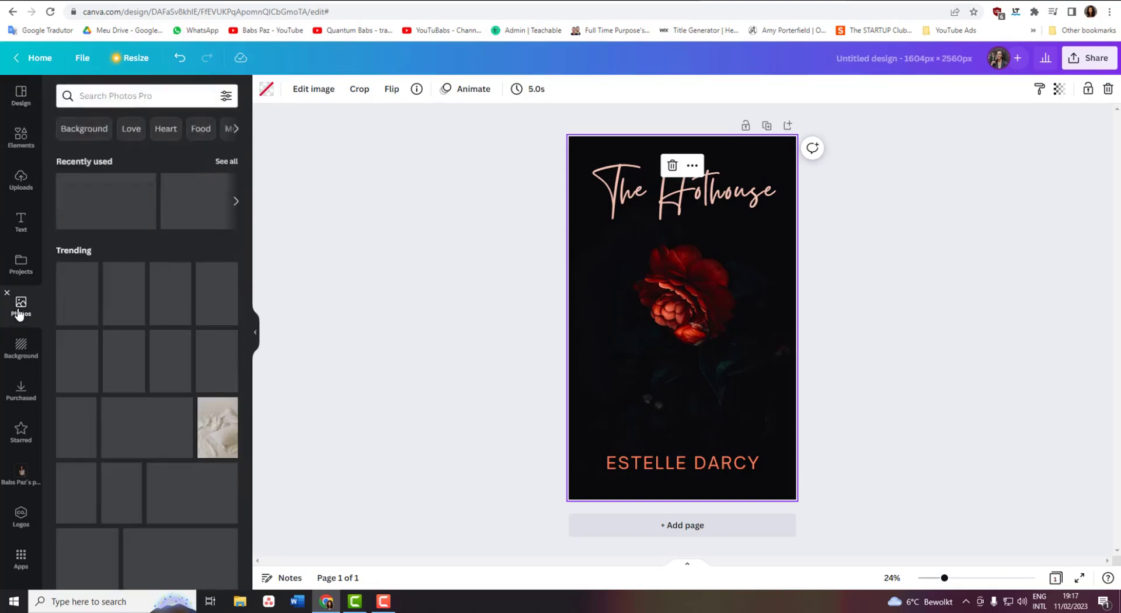
- Search the stock photos for 'bird'
{"action": "left_click", "coordinate": [101, 95]}
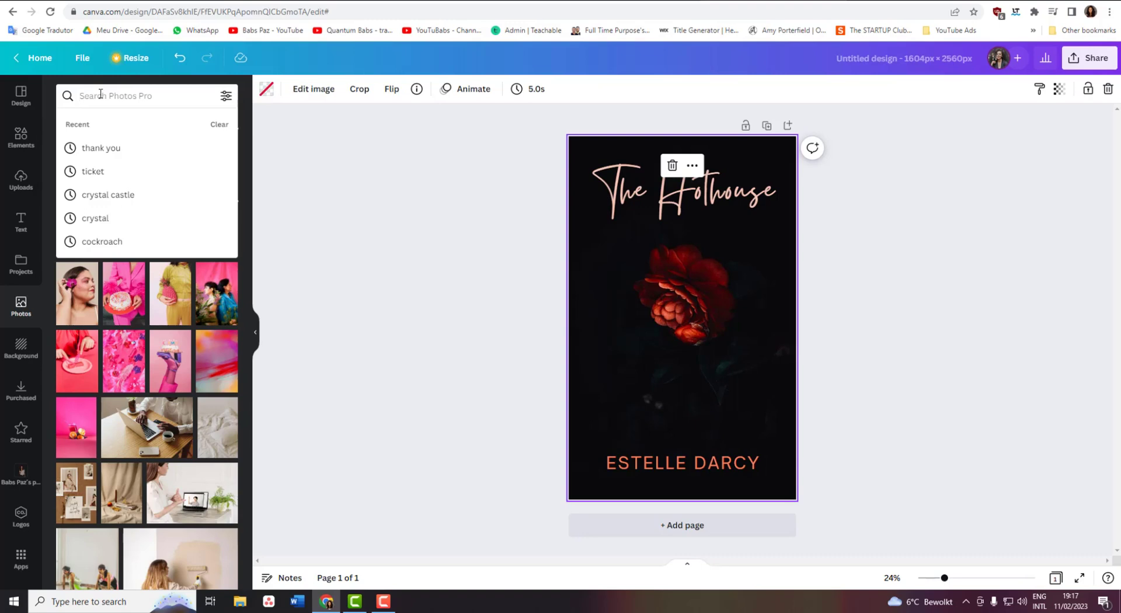
{"action": "type", "text": "bird"}
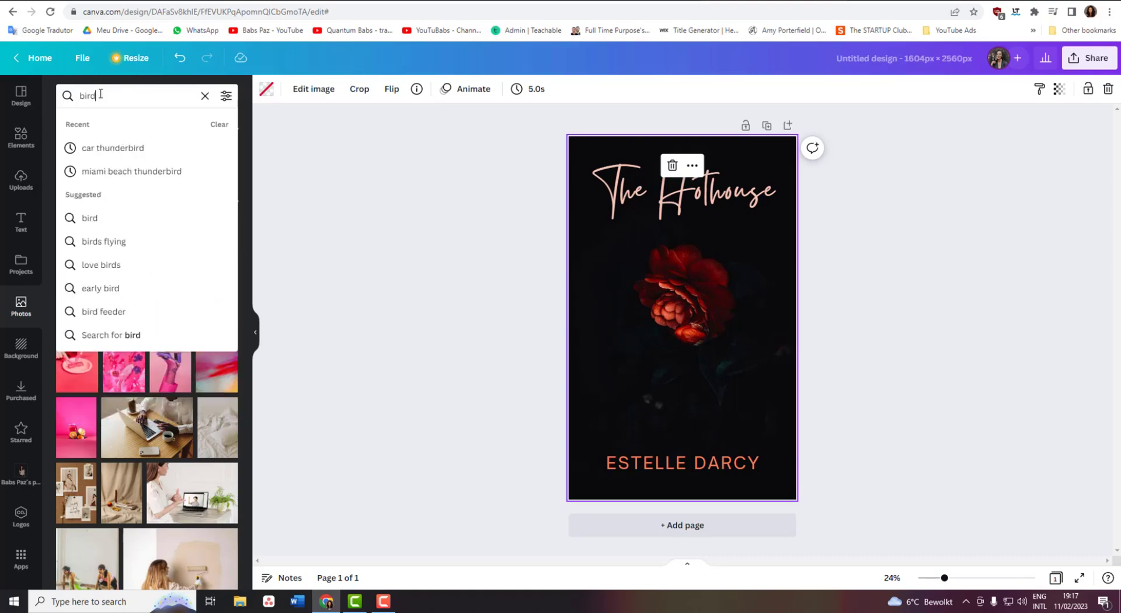
{"action": "key", "text": "Return"}
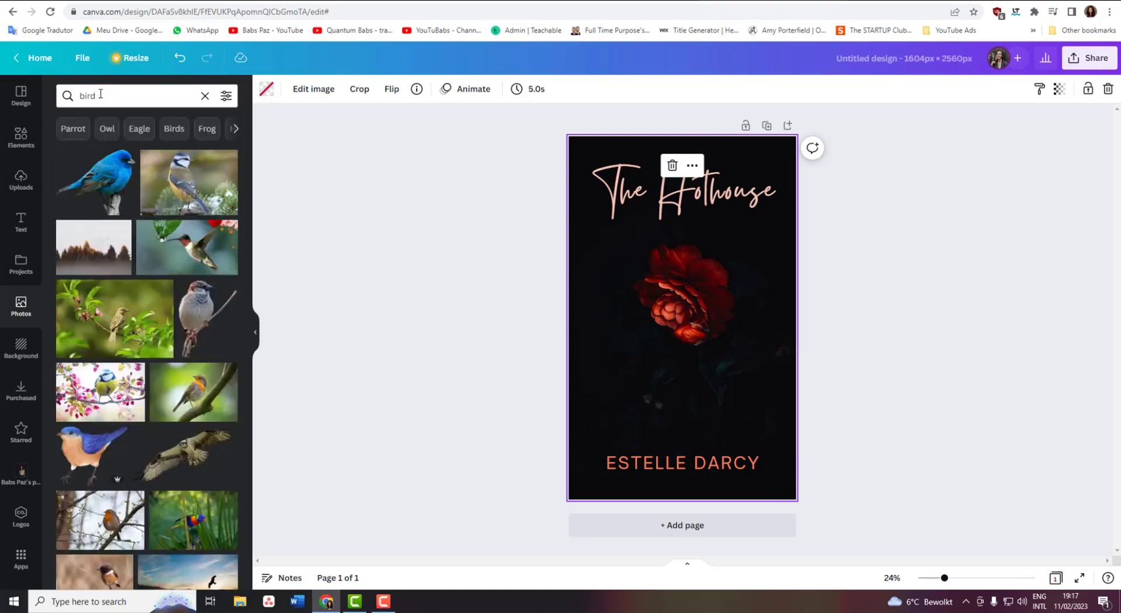
- Replace the search with 'butterfly' and browse the butterfly photo results
{"action": "left_click", "coordinate": [205, 96]}
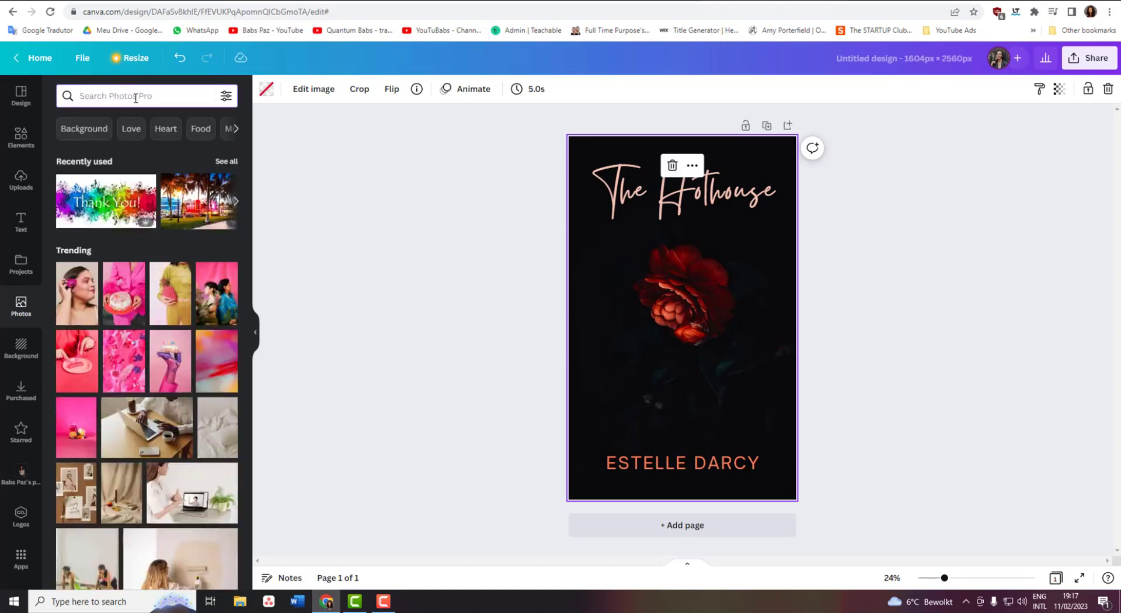
{"action": "left_click", "coordinate": [136, 98]}
{"action": "type", "text": "butterf"}
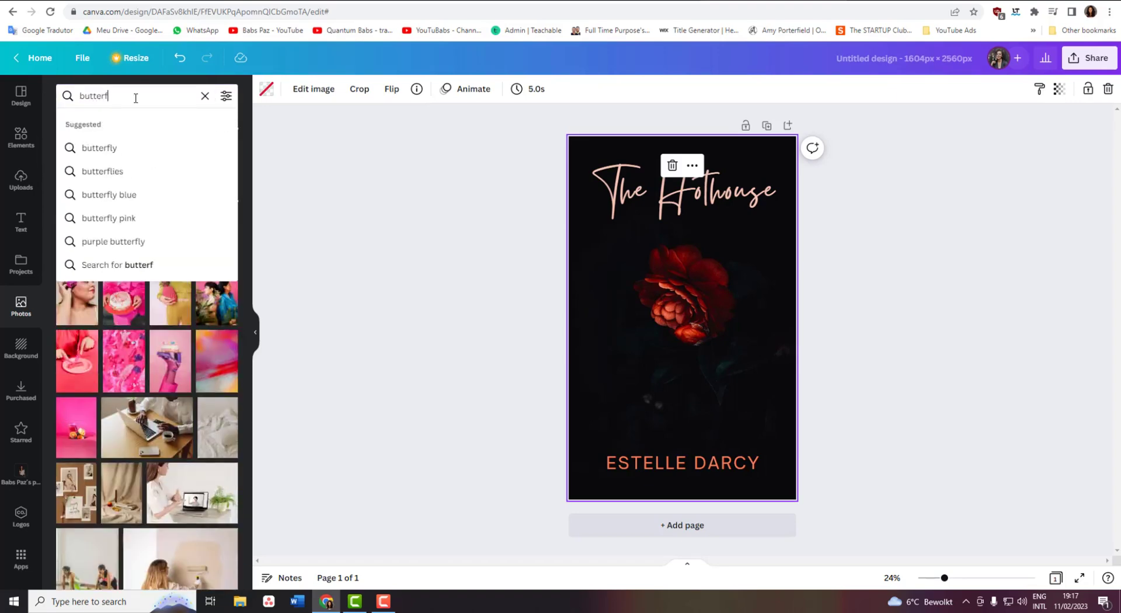
{"action": "type", "text": "ly"}
{"action": "key", "text": "Return"}
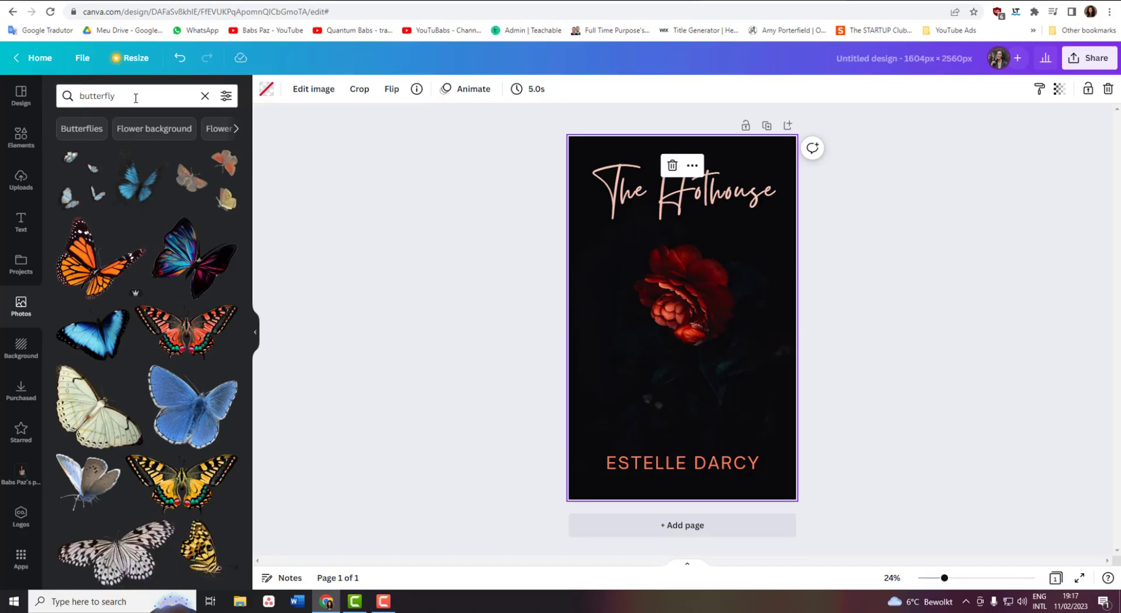
{"action": "scroll", "coordinate": [138, 216], "scroll_direction": "down", "scroll_amount": 7}
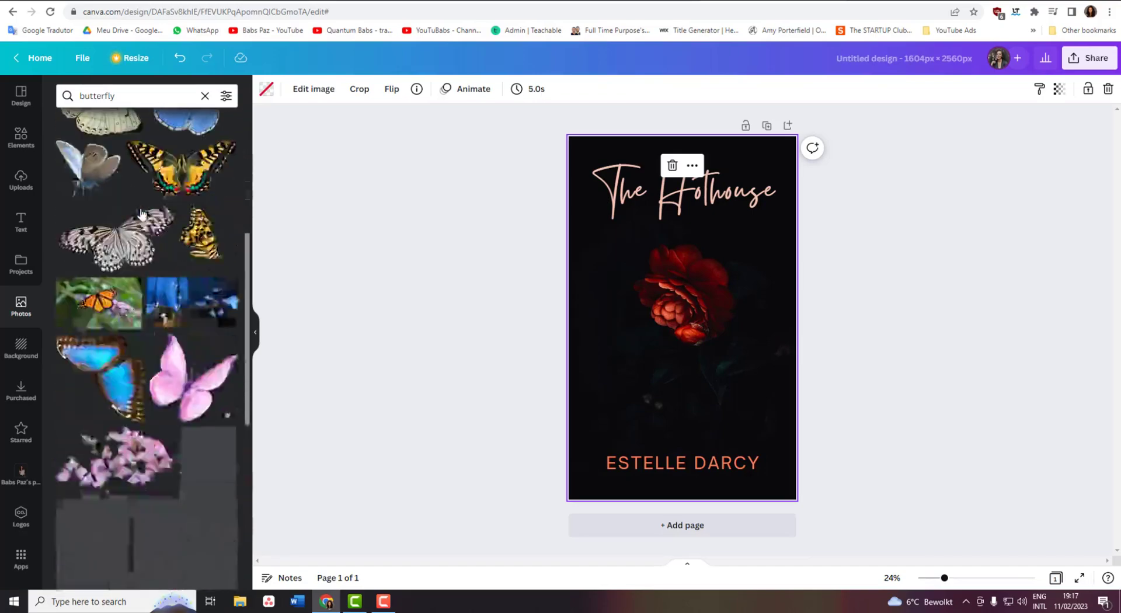
{"action": "scroll", "coordinate": [142, 216], "scroll_direction": "down", "scroll_amount": 10}
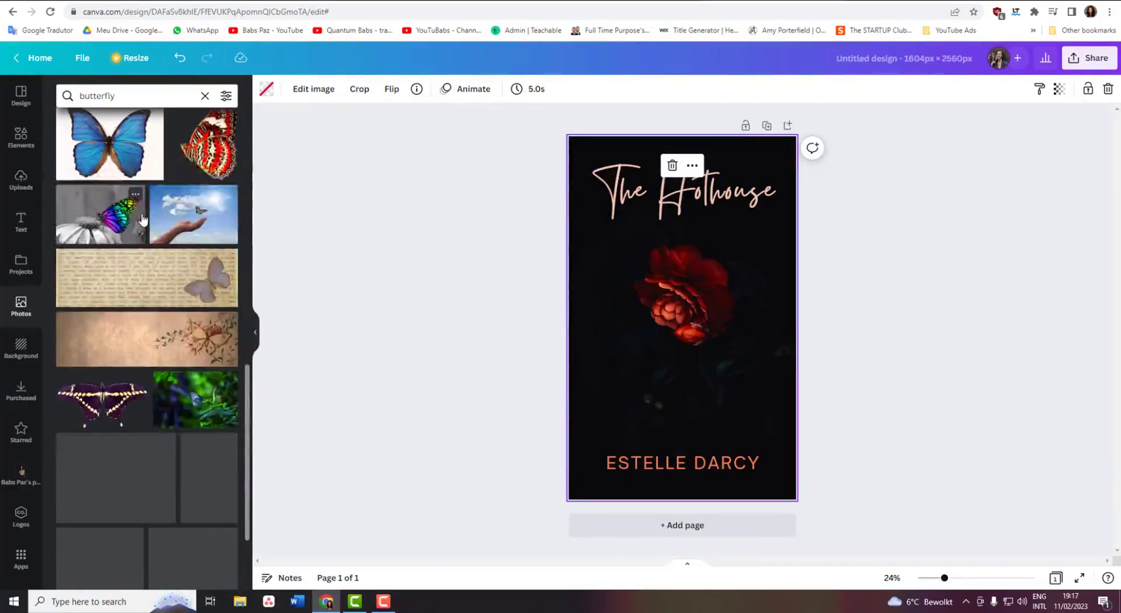
{"action": "scroll", "coordinate": [140, 218], "scroll_direction": "up", "scroll_amount": 3}
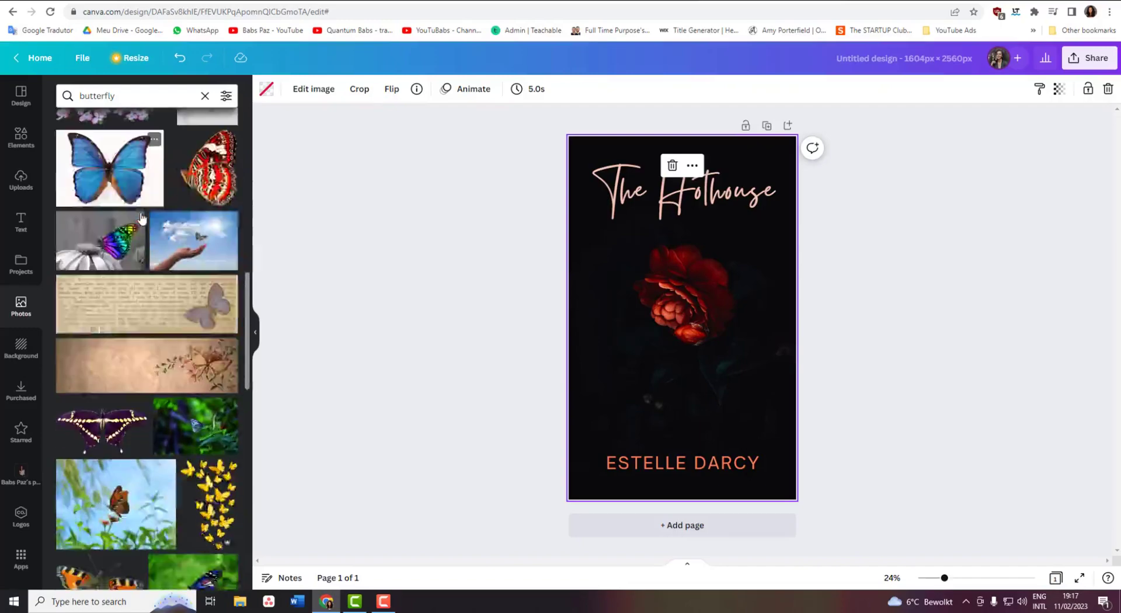
{"action": "scroll", "coordinate": [141, 218], "scroll_direction": "down", "scroll_amount": 2}
{"action": "scroll", "coordinate": [141, 218], "scroll_direction": "down", "scroll_amount": 10}
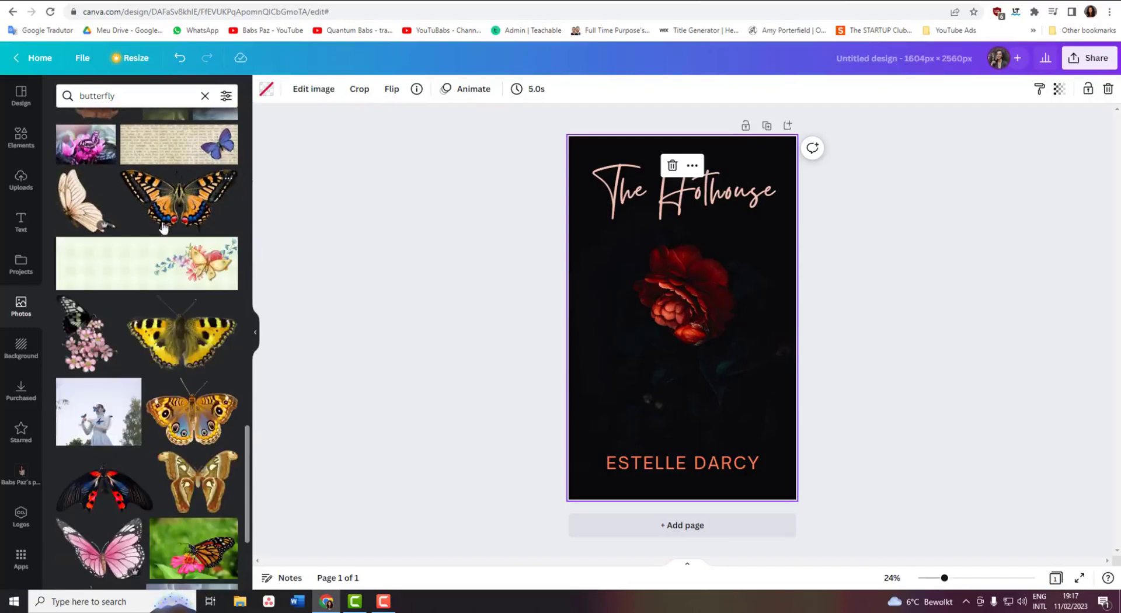
{"action": "scroll", "coordinate": [175, 247], "scroll_direction": "down", "scroll_amount": 2}
{"action": "scroll", "coordinate": [176, 251], "scroll_direction": "up", "scroll_amount": 1}
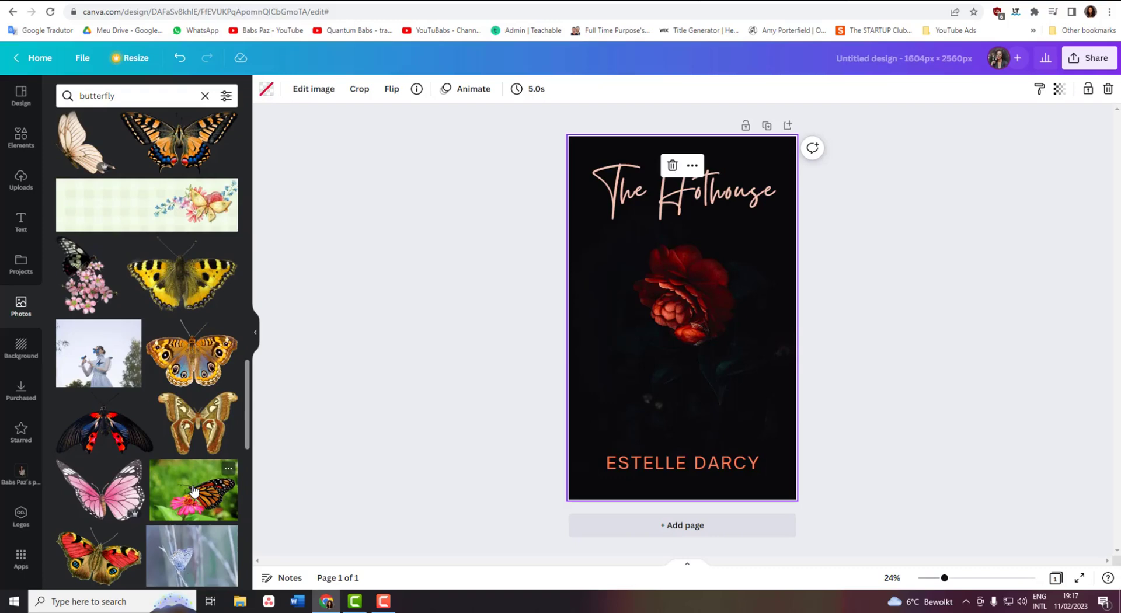
- Place the monarch butterfly photo on the cover, enlarged to fill the whole page
{"action": "left_click_drag", "start_coordinate": [193, 491], "coordinate": [466, 307]}
{"action": "left_click_drag", "start_coordinate": [606, 253], "coordinate": [615, 246]}
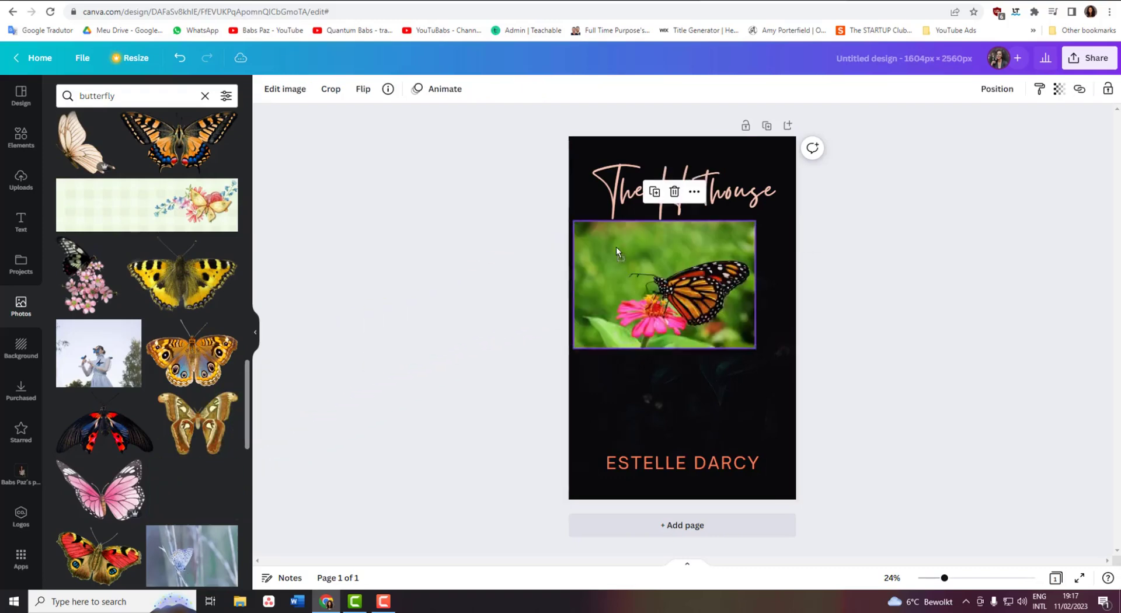
{"action": "left_click_drag", "start_coordinate": [632, 282], "coordinate": [611, 209]}
{"action": "left_click_drag", "start_coordinate": [753, 264], "coordinate": [1023, 605]}
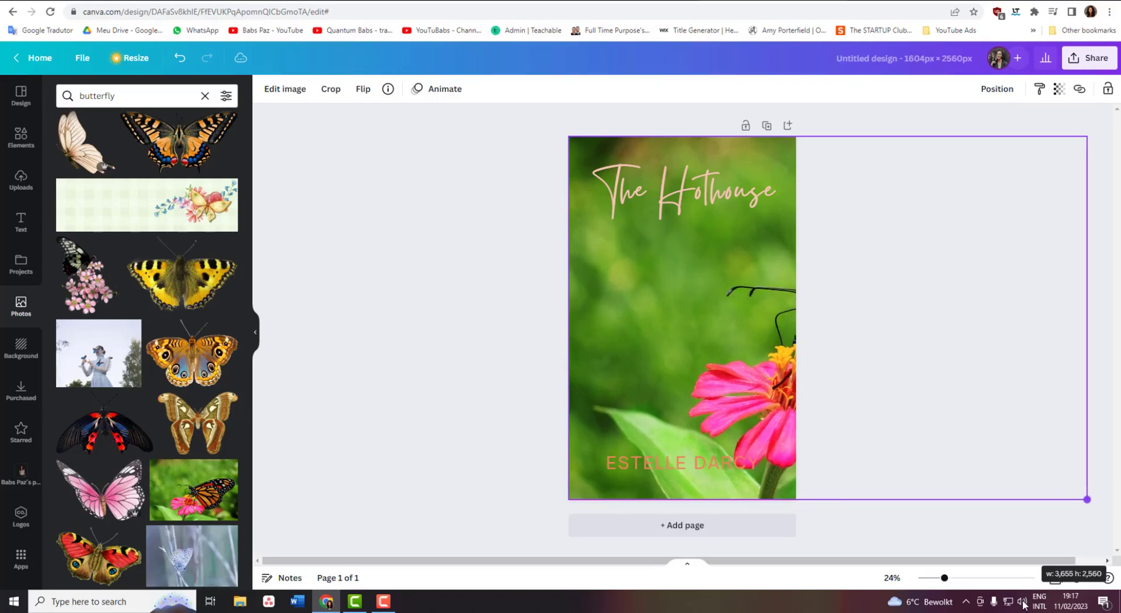
{"action": "left_click_drag", "start_coordinate": [979, 381], "coordinate": [807, 384]}
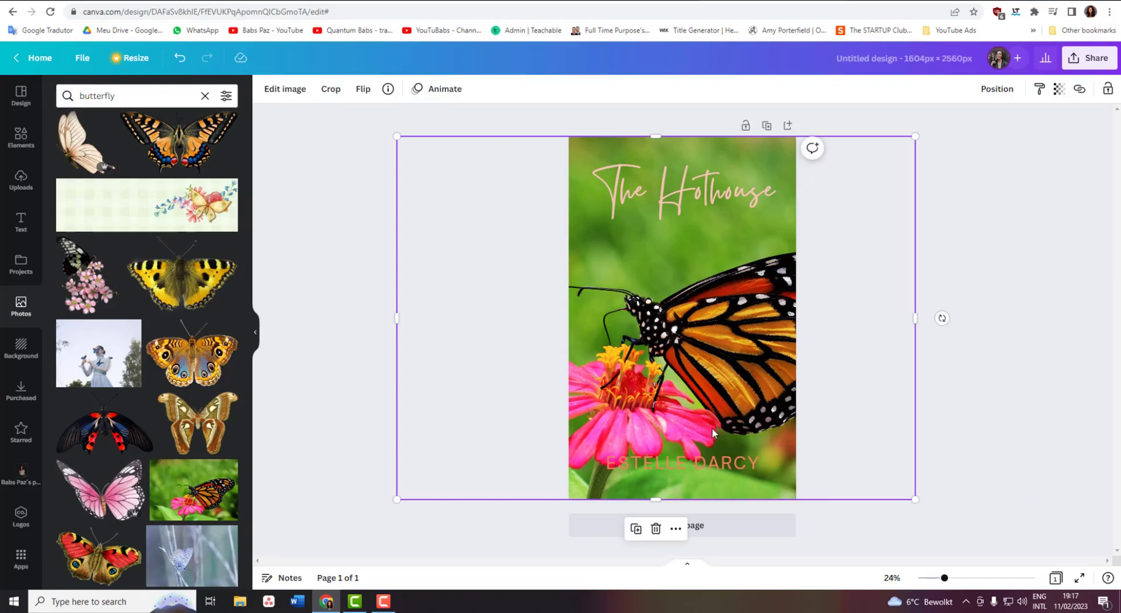
- Make the author name at the bottom of the cover white
{"action": "left_click", "coordinate": [710, 470]}
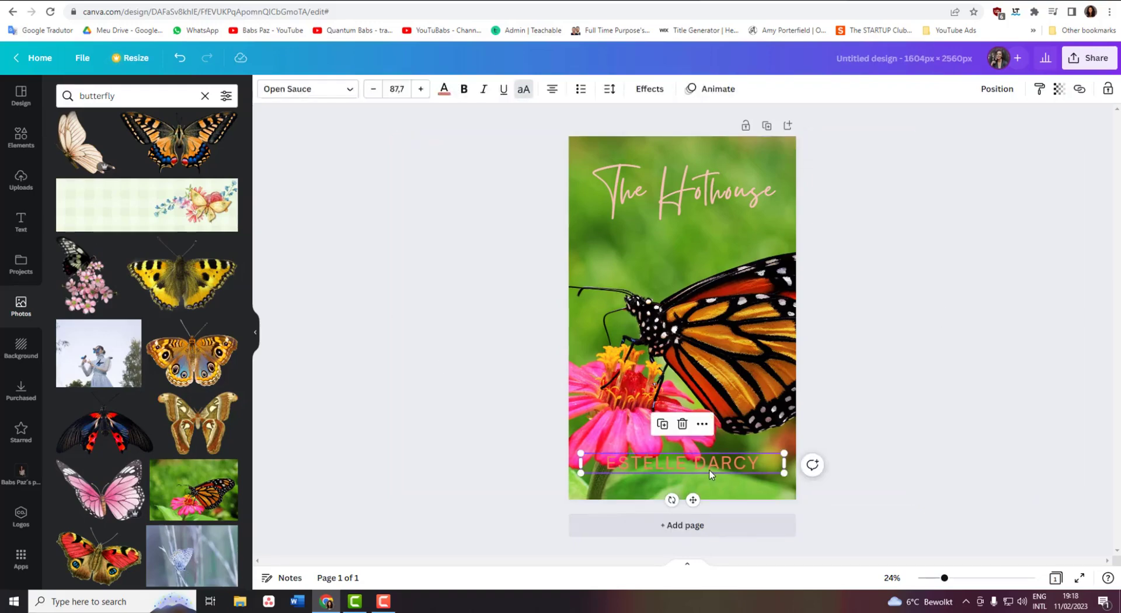
{"action": "left_click", "coordinate": [441, 88]}
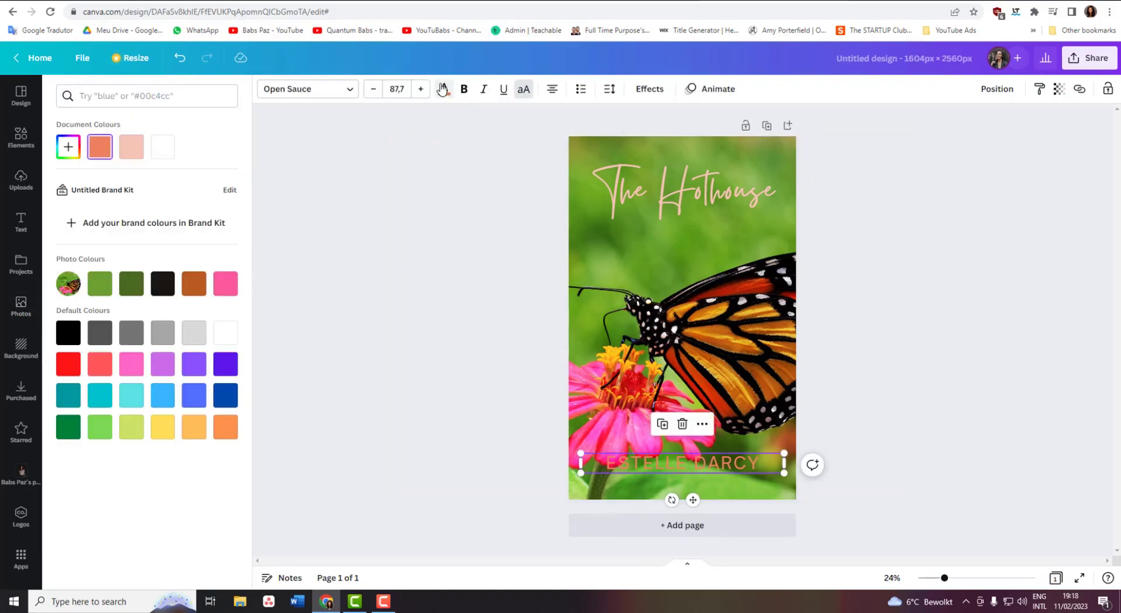
{"action": "left_click", "coordinate": [166, 156]}
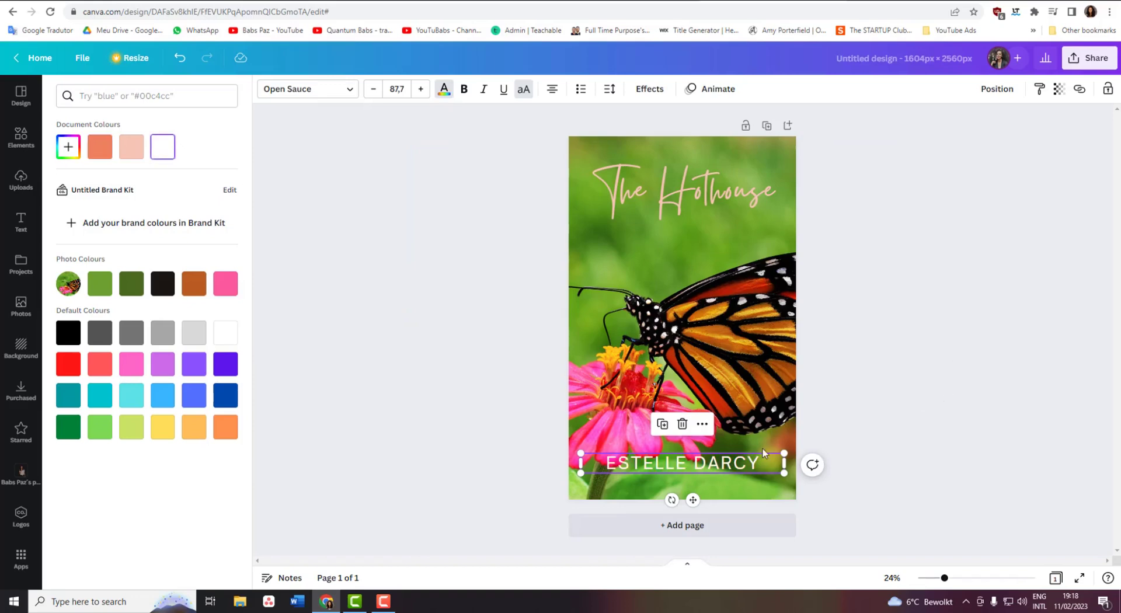
{"action": "left_click", "coordinate": [405, 246]}
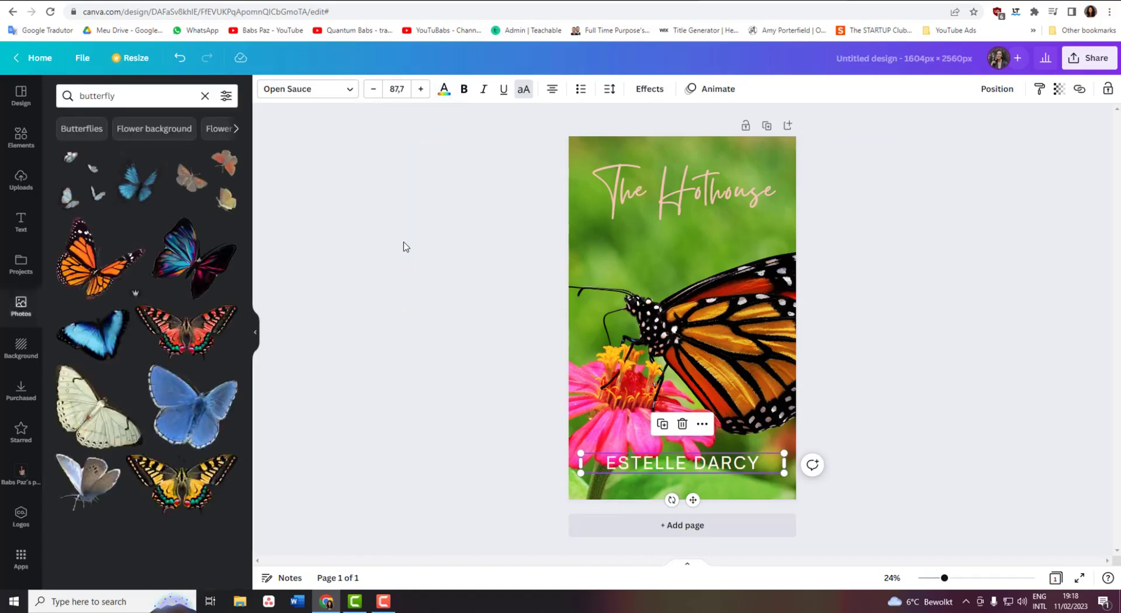
- Make The Hothouse title black, after briefly trying dark grey
{"action": "left_click", "coordinate": [711, 191]}
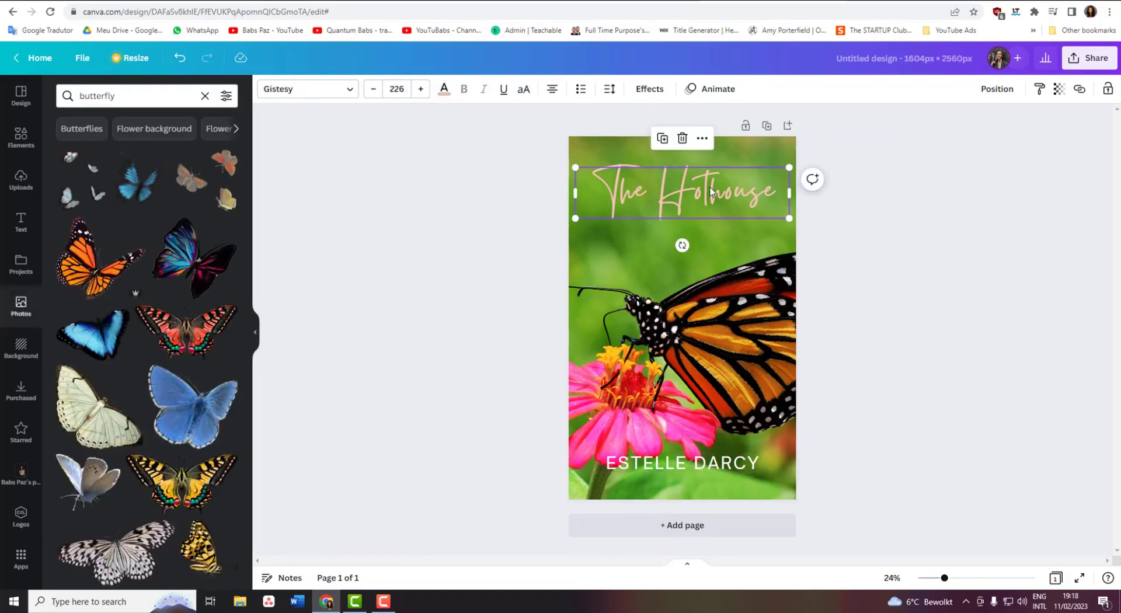
{"action": "left_click", "coordinate": [443, 91]}
{"action": "left_click", "coordinate": [169, 289]}
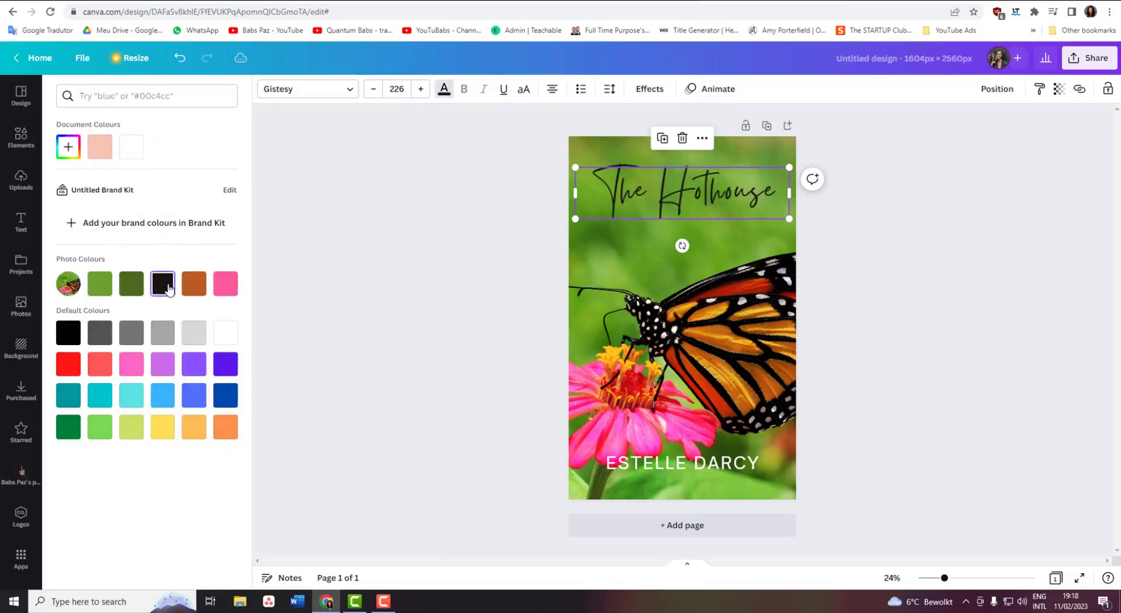
{"action": "left_click", "coordinate": [98, 334]}
{"action": "left_click", "coordinate": [74, 333]}
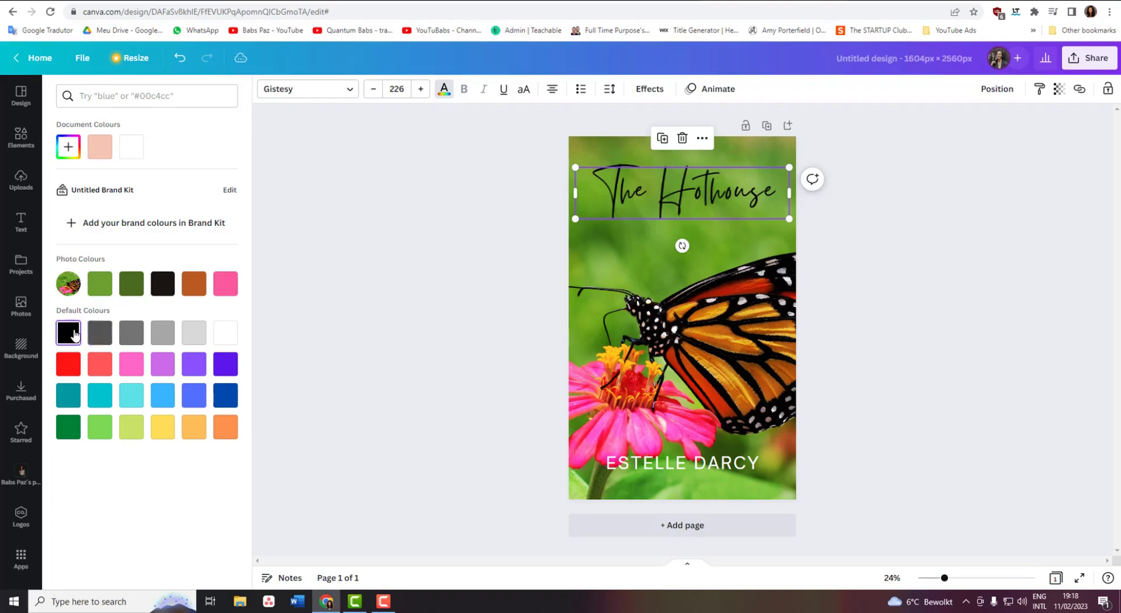
{"action": "key", "text": "Escape"}
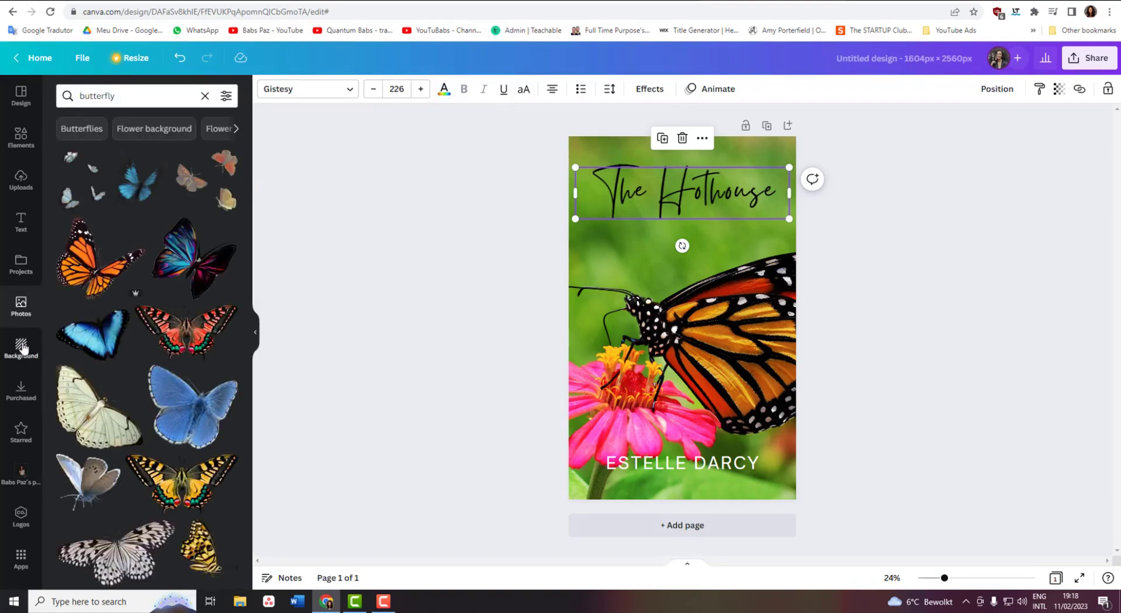
- Search photos for 'coup' and stretch the dusk couple silhouette photo across the cover
{"action": "left_click", "coordinate": [203, 97]}
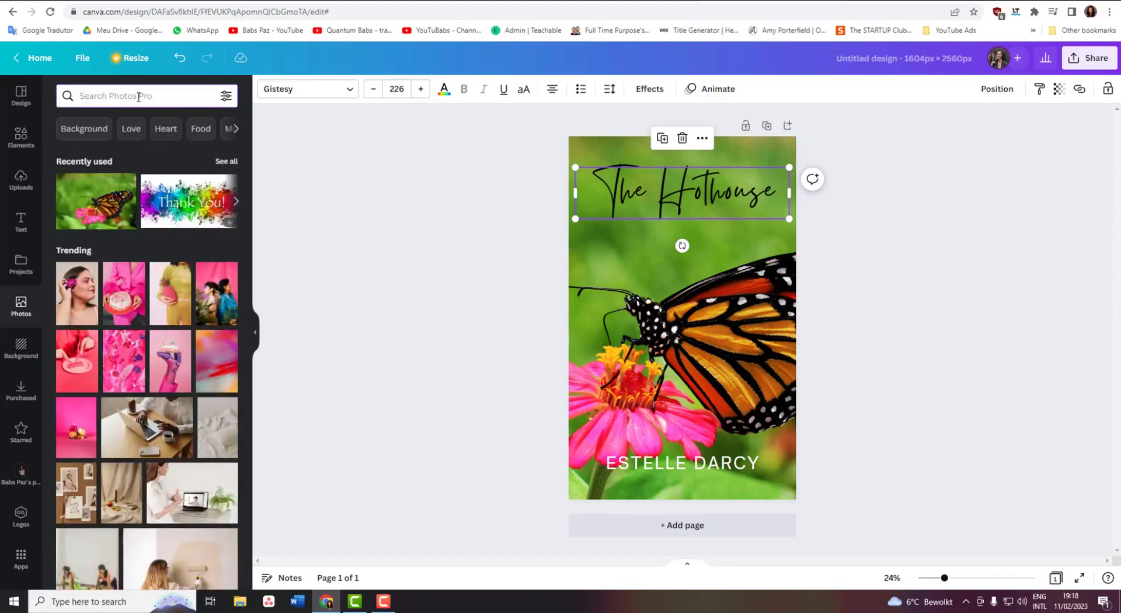
{"action": "left_click", "coordinate": [139, 96]}
{"action": "type", "text": "c"}
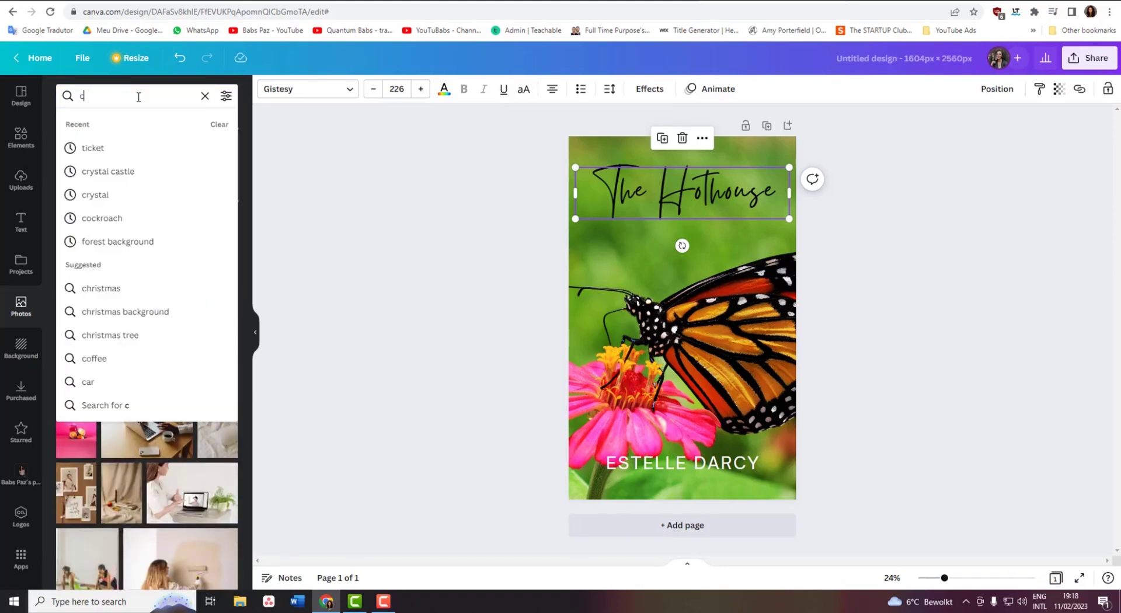
{"action": "type", "text": "ouple"}
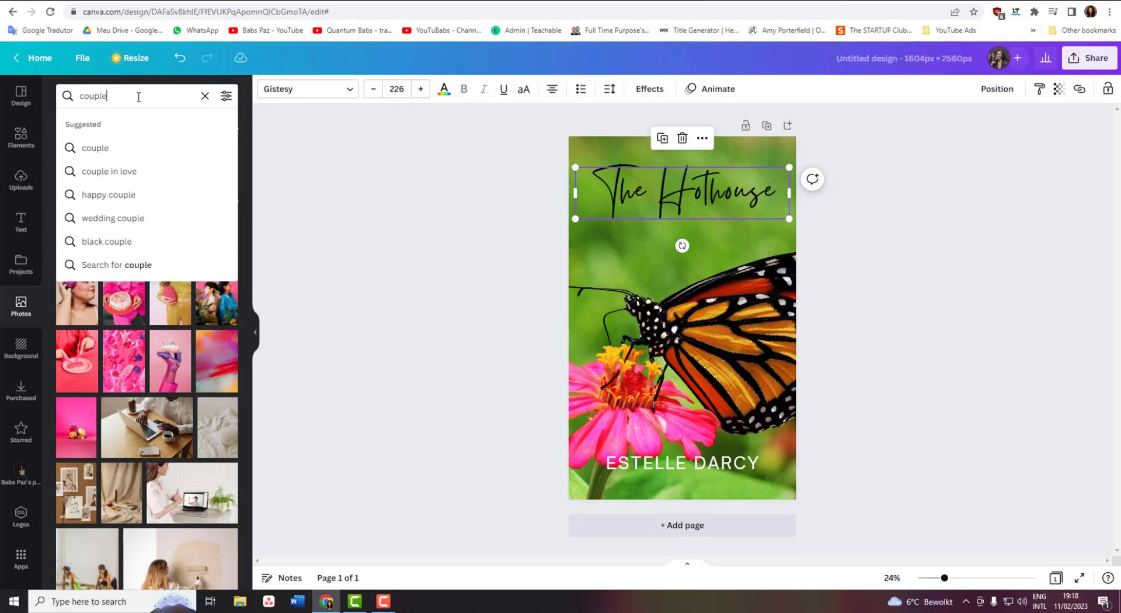
{"action": "key", "text": "Return"}
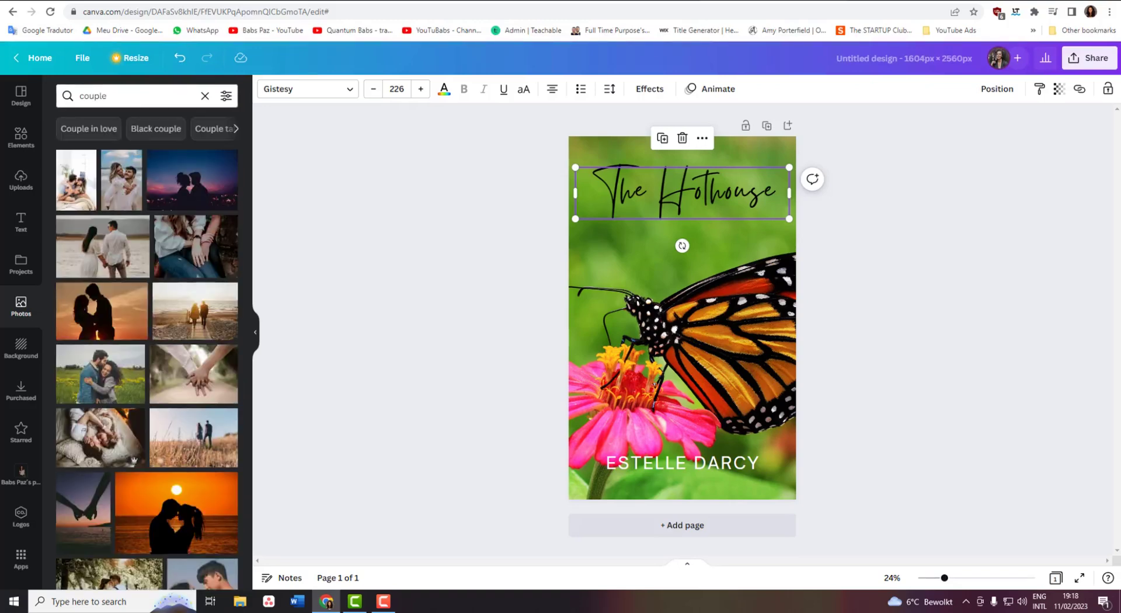
{"action": "left_click_drag", "start_coordinate": [198, 184], "coordinate": [366, 210]}
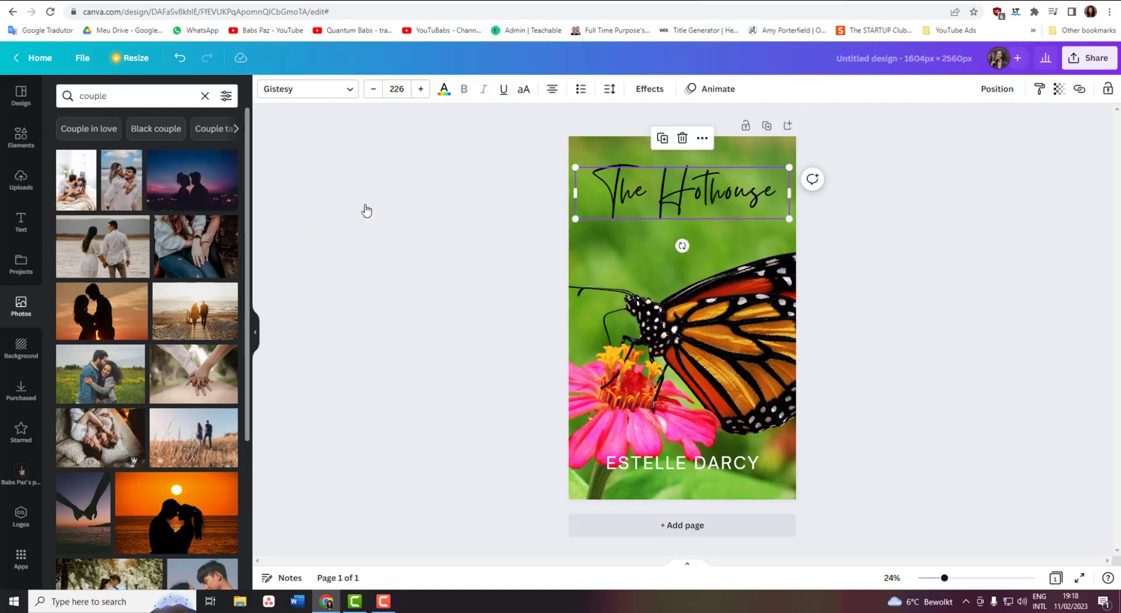
{"action": "left_click", "coordinate": [194, 183]}
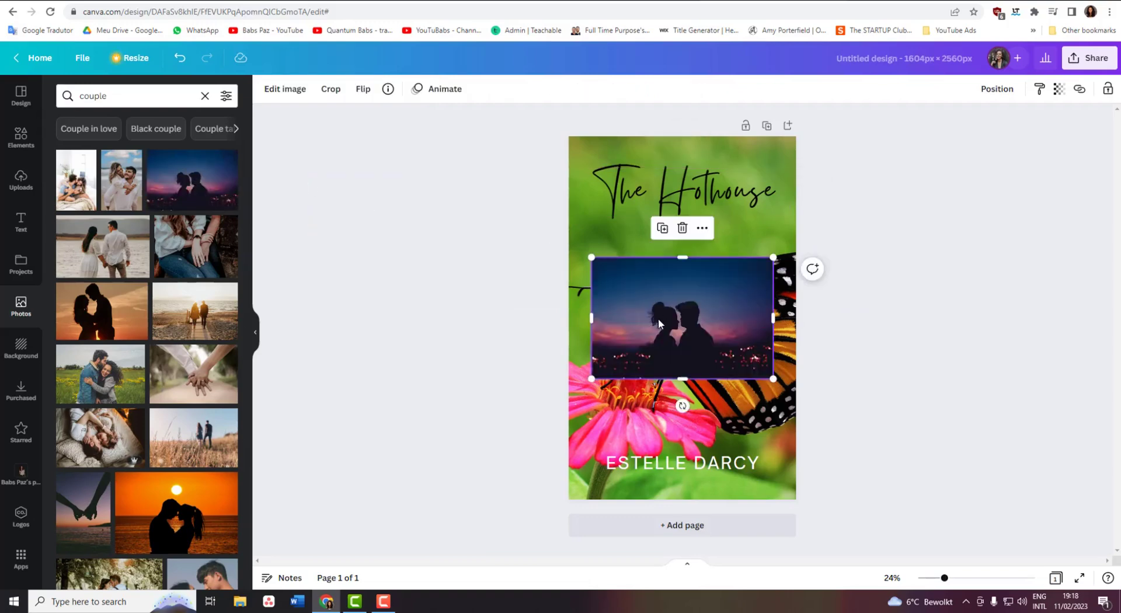
{"action": "left_click_drag", "start_coordinate": [655, 304], "coordinate": [633, 201]}
{"action": "left_click_drag", "start_coordinate": [750, 255], "coordinate": [1053, 572]}
{"action": "left_click_drag", "start_coordinate": [1053, 376], "coordinate": [917, 380]}
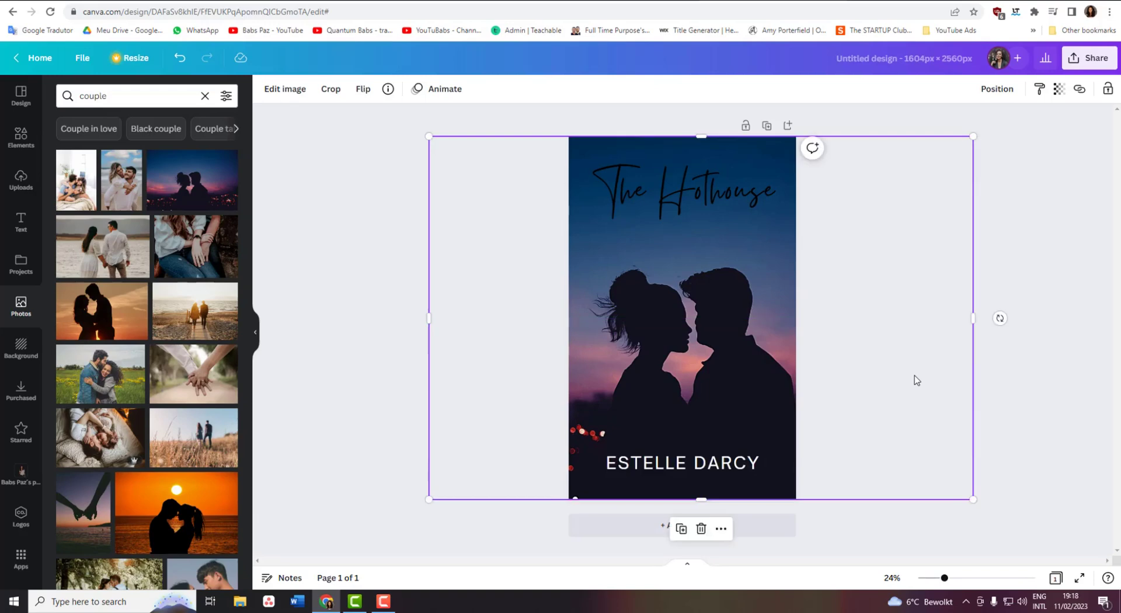
- Replace the author line with the creator's name
{"action": "left_click", "coordinate": [696, 463]}
{"action": "double_click", "coordinate": [765, 458]}
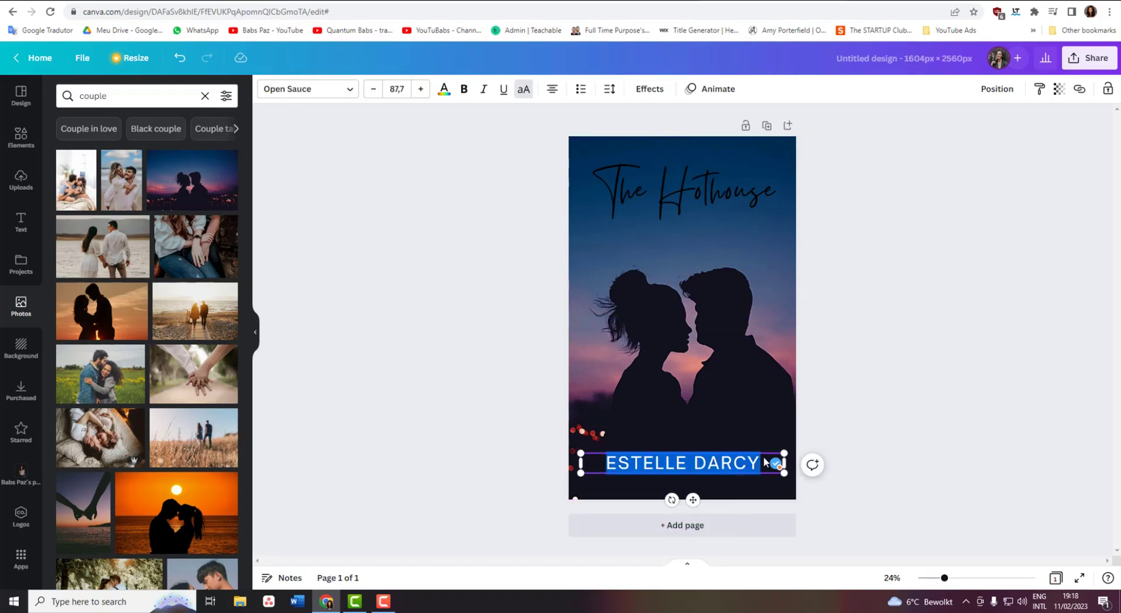
{"action": "type", "text": "BABS"}
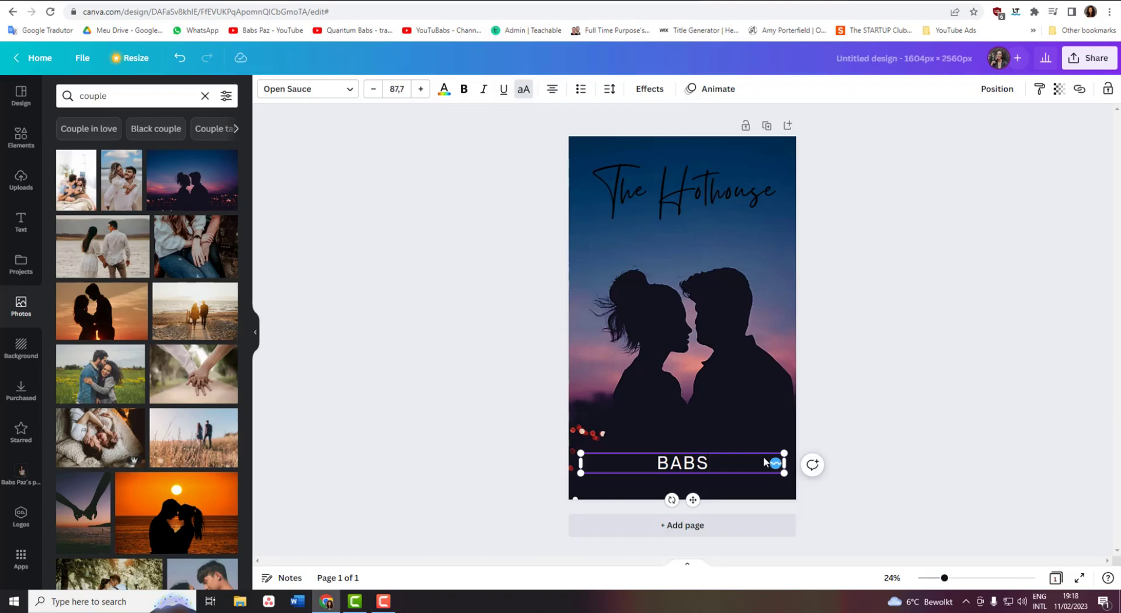
{"action": "type", "text": " PAZ"}
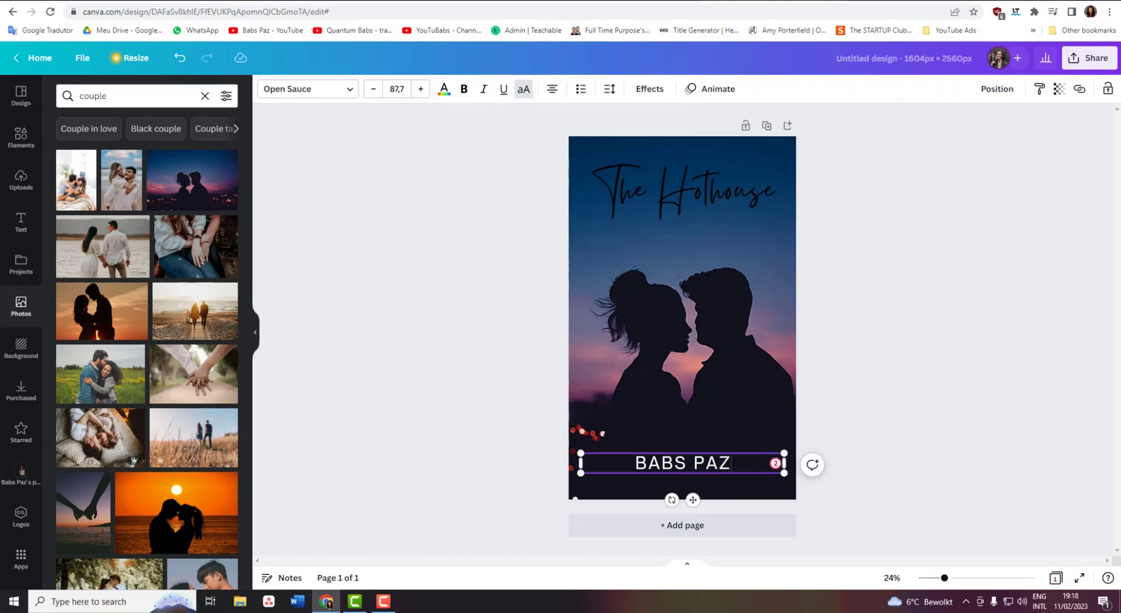
- Set the new author name in Aileron Regular, after trying Bebas Neue
{"action": "key", "text": "shift+Left"}
{"action": "key", "text": "shift+Left"}
{"action": "key", "text": "shift+Left"}
{"action": "key", "text": "shift+Left"}
{"action": "key", "text": "shift+Left"}
{"action": "key", "text": "shift+Left"}
{"action": "key", "text": "shift+Left"}
{"action": "key", "text": "shift+Left"}
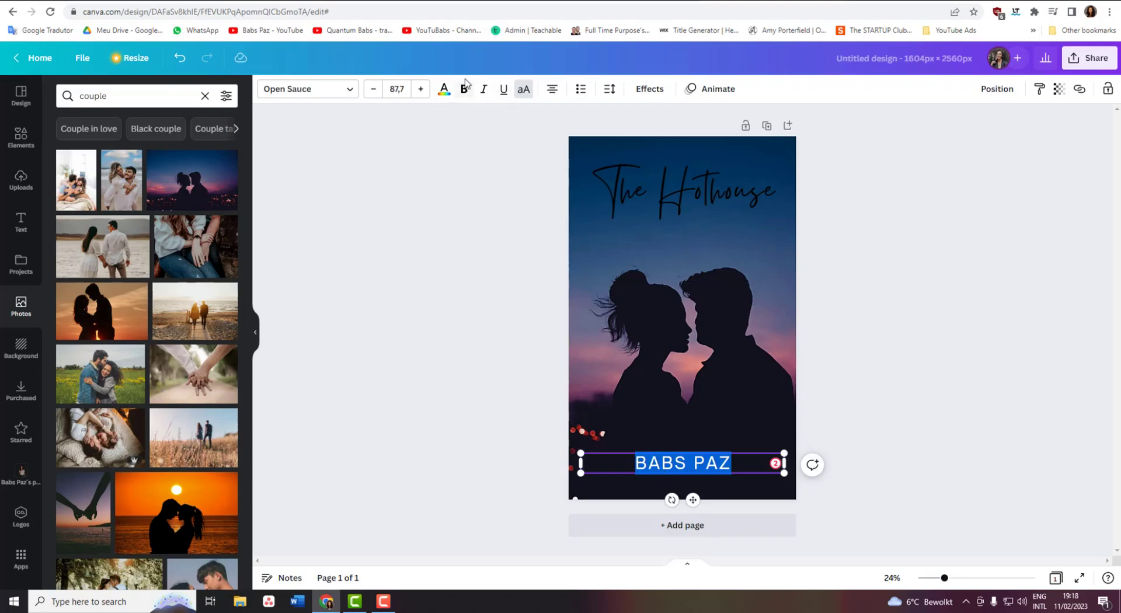
{"action": "left_click", "coordinate": [349, 90]}
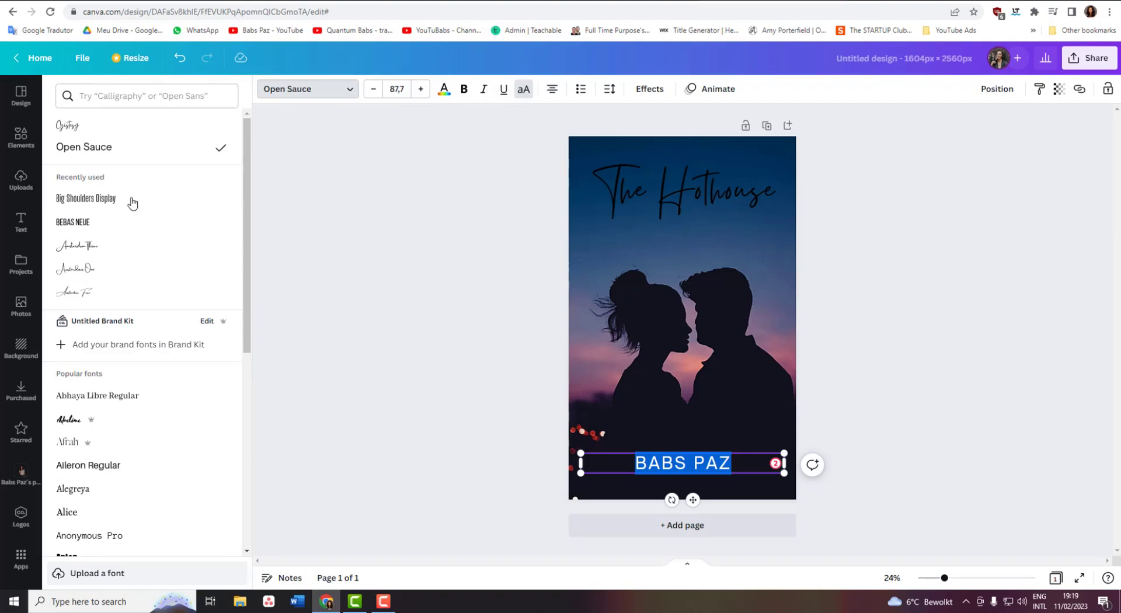
{"action": "left_click", "coordinate": [108, 223]}
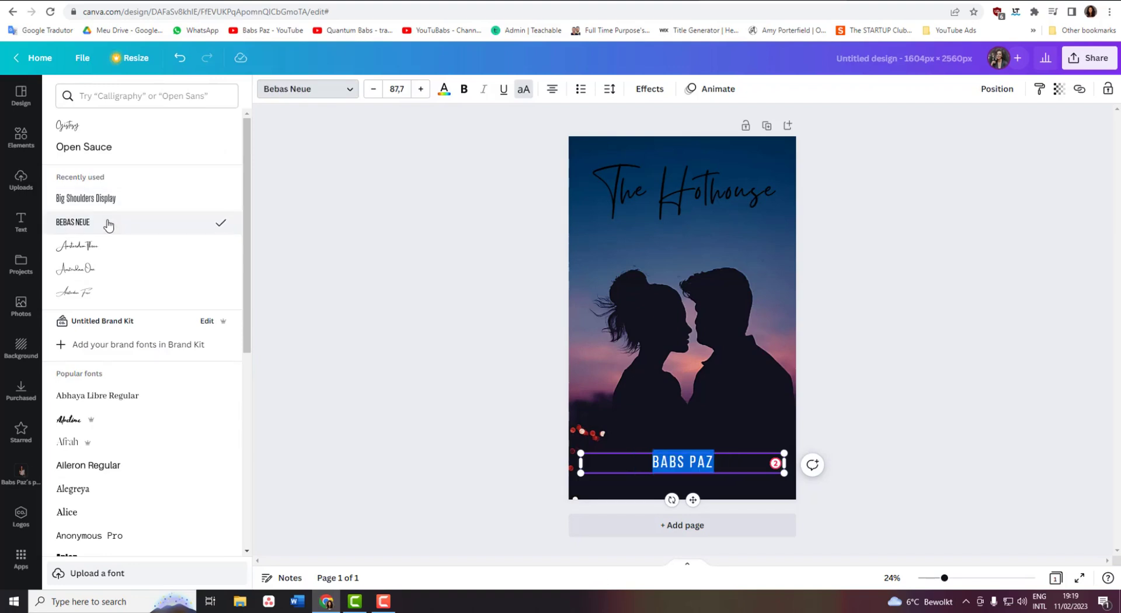
{"action": "left_click", "coordinate": [107, 465]}
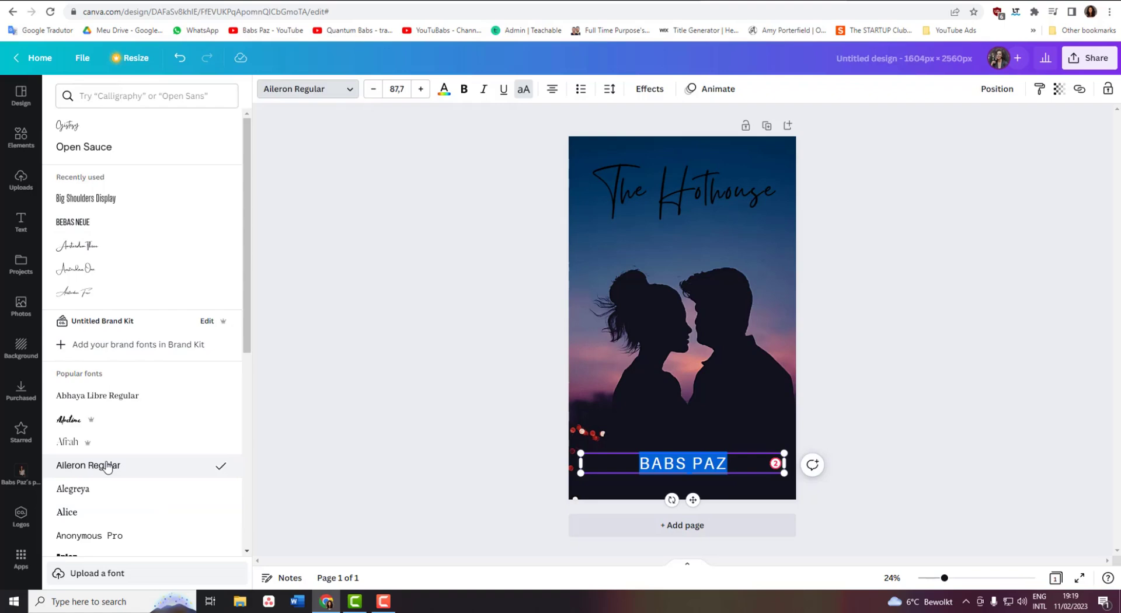
- Try Aileron Regular, Alegreya and Alice for the title, settling on Anonymous Pro
{"action": "left_click", "coordinate": [688, 203]}
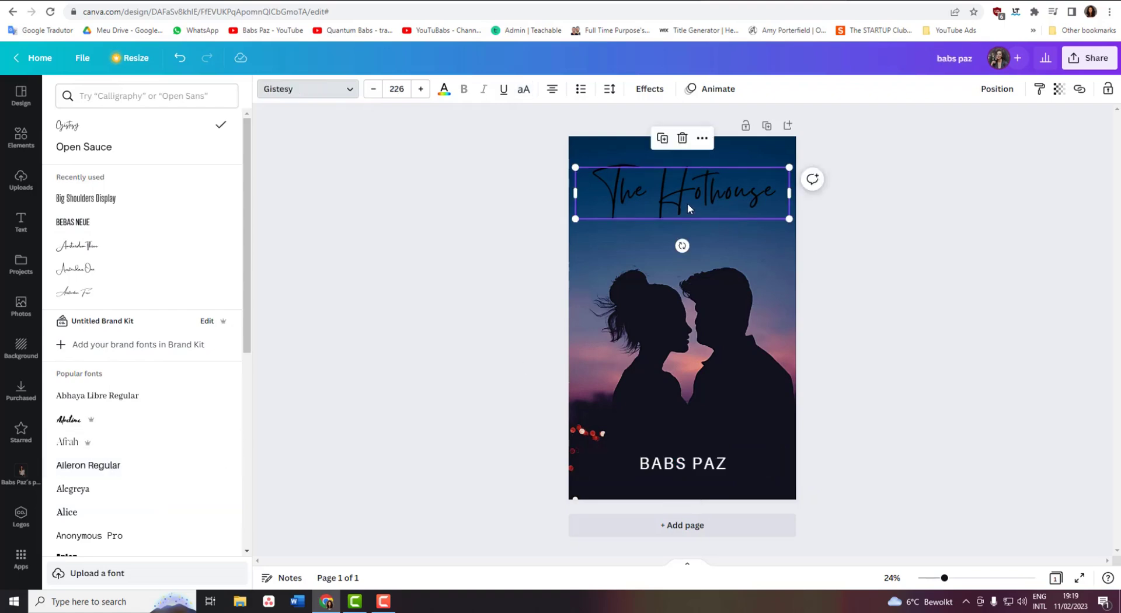
{"action": "double_click", "coordinate": [779, 195]}
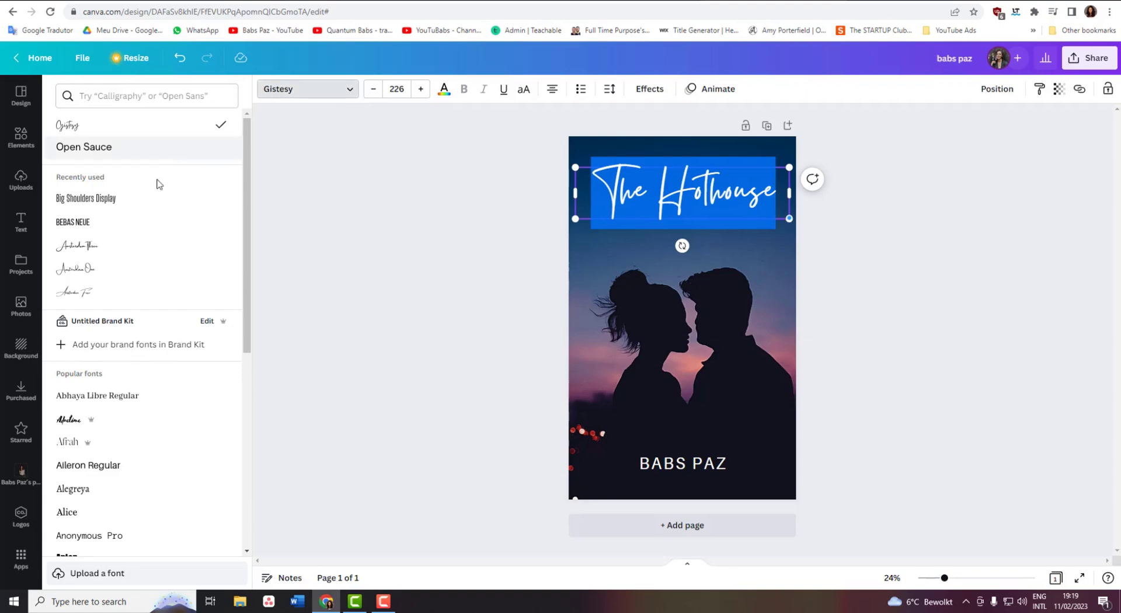
{"action": "left_click", "coordinate": [87, 467]}
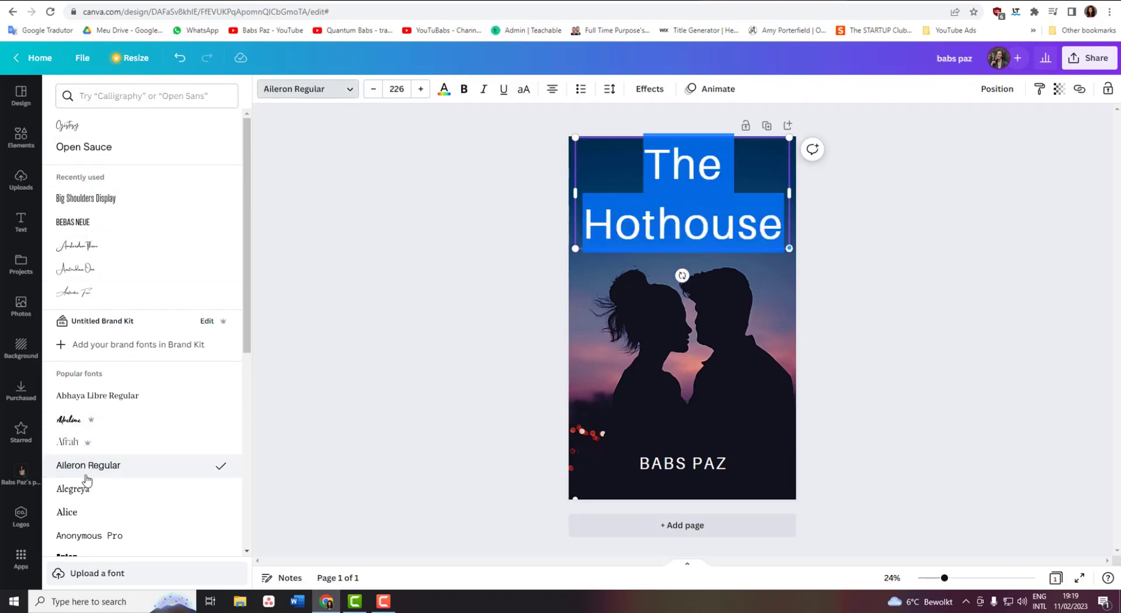
{"action": "left_click", "coordinate": [80, 489]}
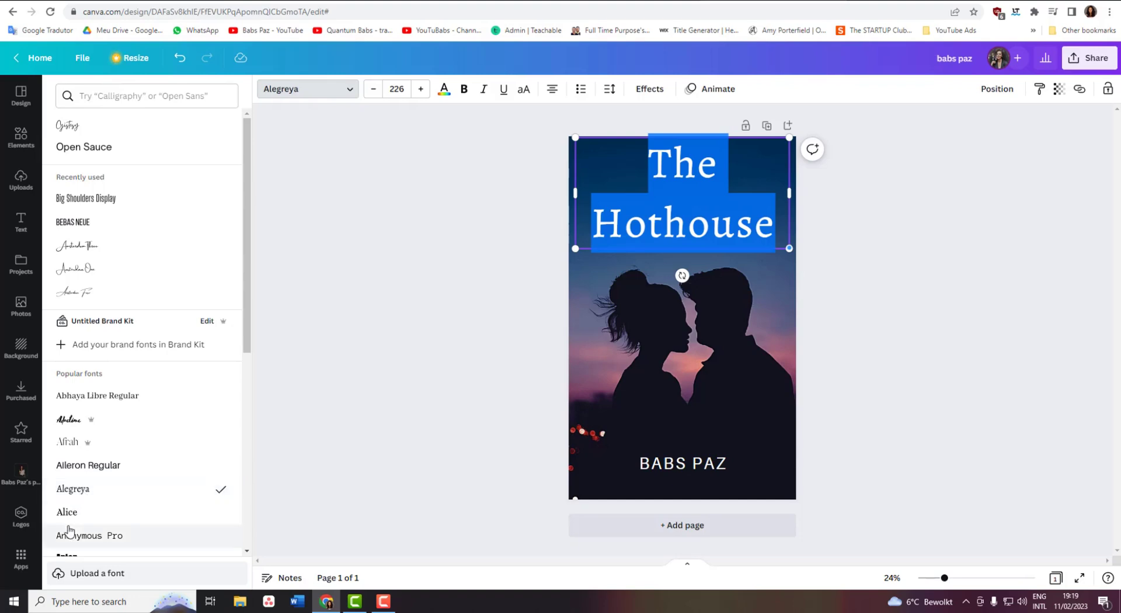
{"action": "left_click", "coordinate": [68, 512]}
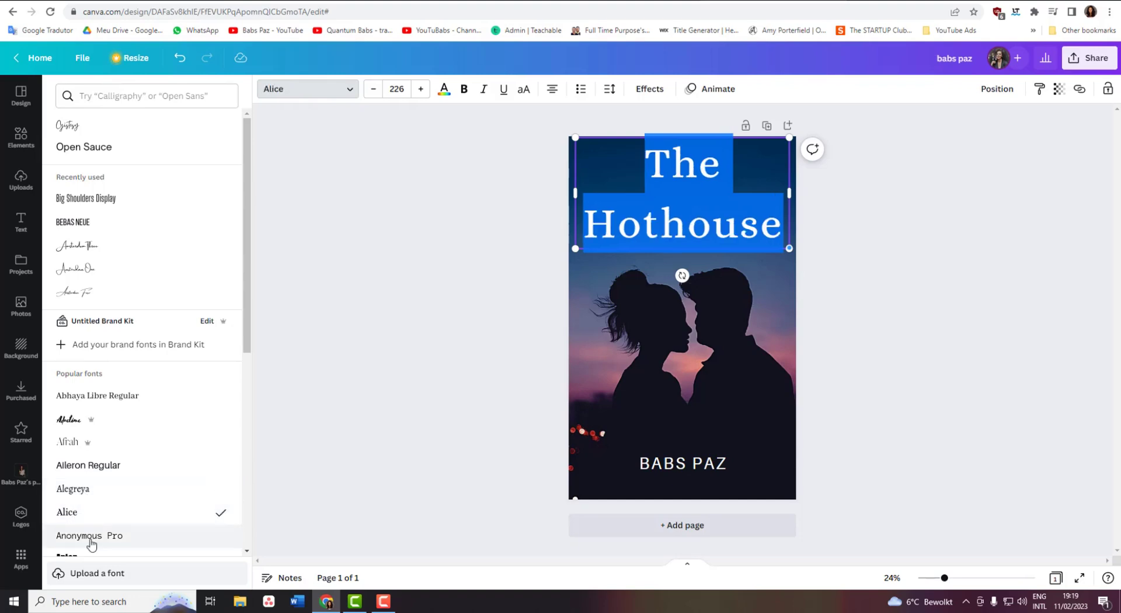
{"action": "left_click", "coordinate": [91, 536]}
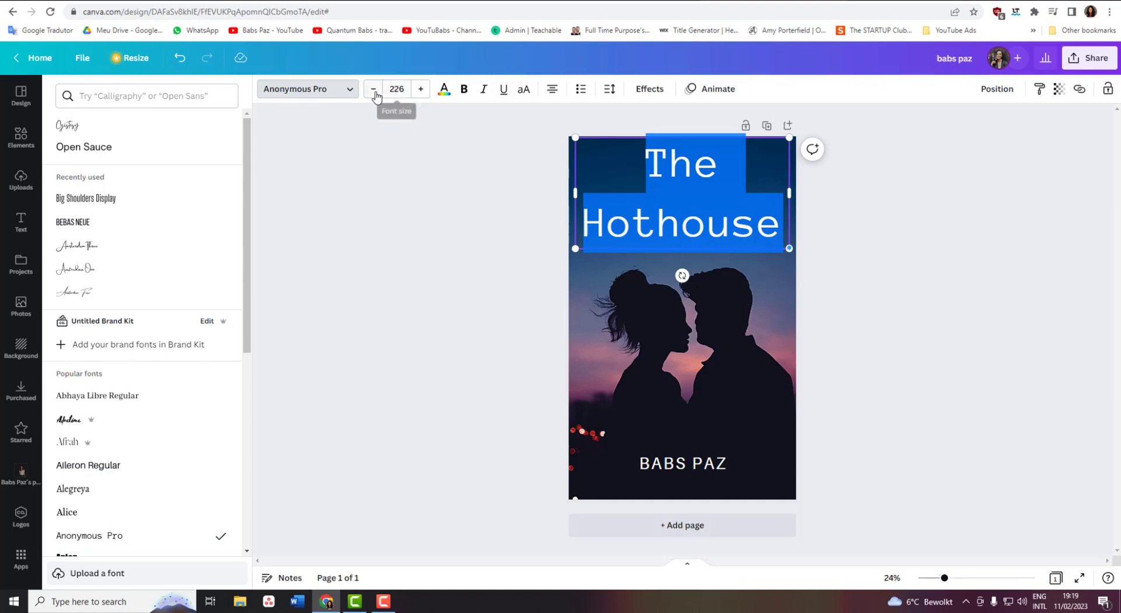
- Set the title font size to 150
{"action": "left_click", "coordinate": [374, 91]}
{"action": "left_click", "coordinate": [374, 90]}
{"action": "left_click", "coordinate": [373, 90]}
{"action": "left_click", "coordinate": [374, 91]}
{"action": "left_click", "coordinate": [374, 91]}
{"action": "left_click", "coordinate": [374, 91]}
{"action": "left_click", "coordinate": [374, 90]}
{"action": "double_click", "coordinate": [374, 89]}
{"action": "double_click", "coordinate": [374, 89]}
{"action": "left_click", "coordinate": [374, 89]}
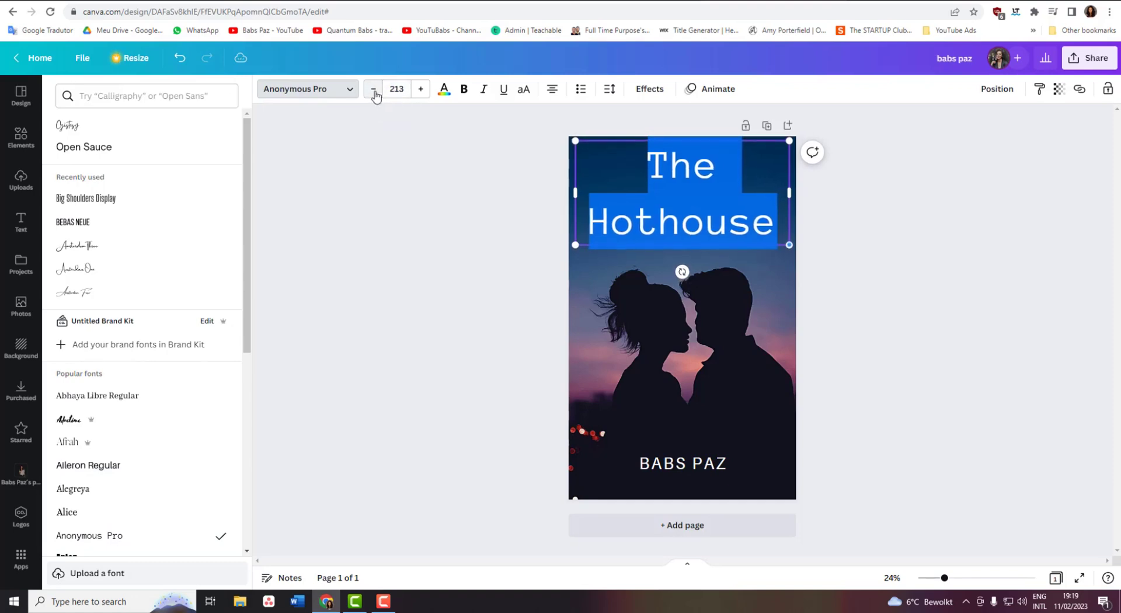
{"action": "double_click", "coordinate": [374, 89]}
{"action": "double_click", "coordinate": [374, 89]}
{"action": "left_click", "coordinate": [398, 89]}
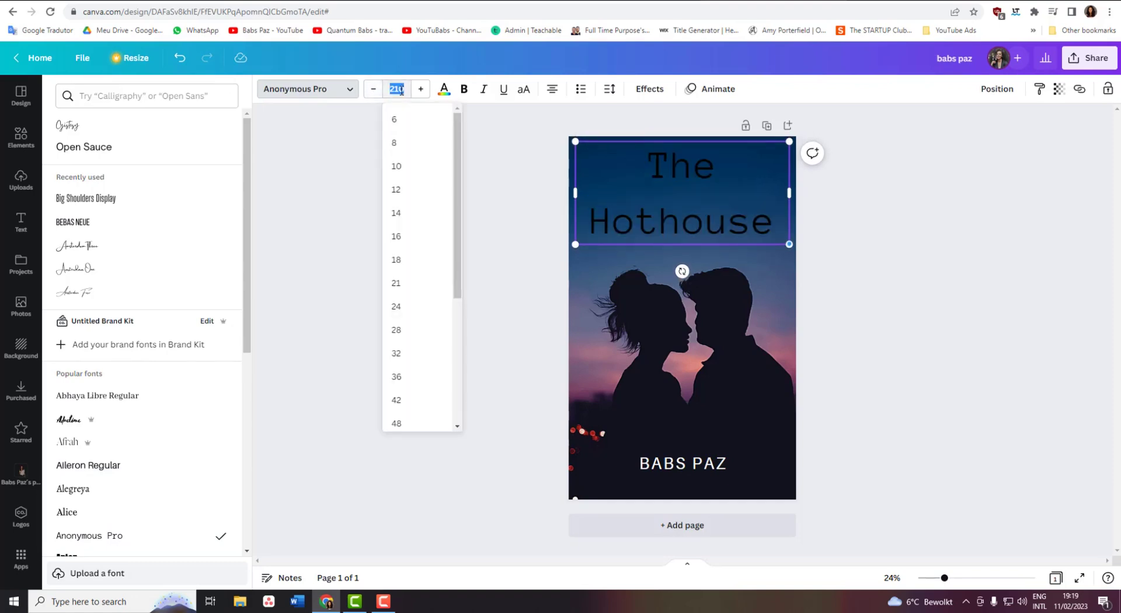
{"action": "type", "text": "150"}
{"action": "key", "text": "Return"}
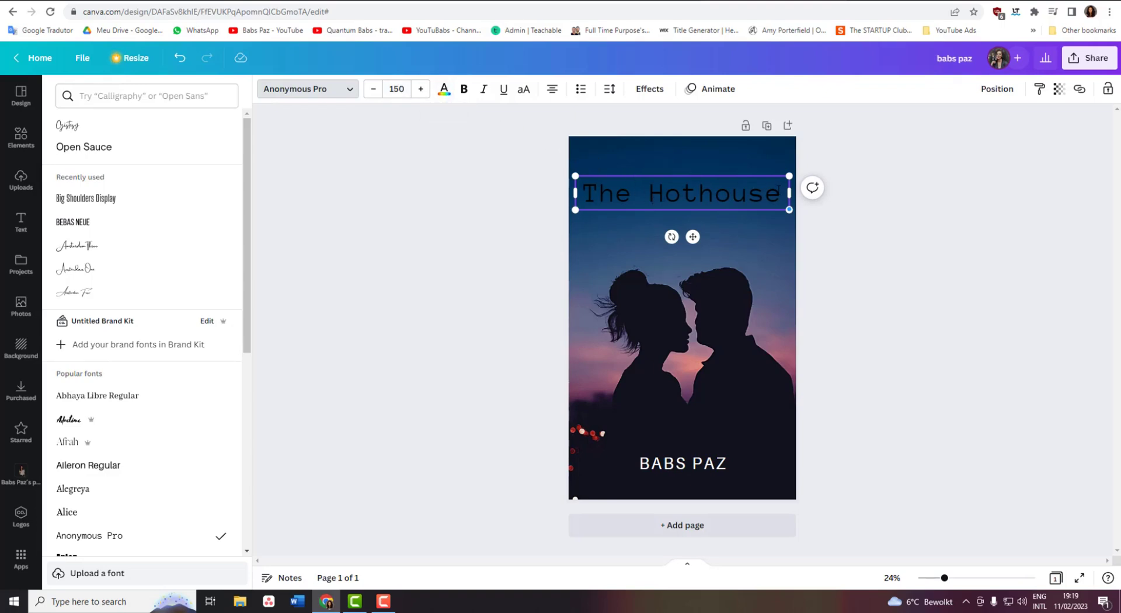
- Make The Hothouse heading bold and white
{"action": "left_click_drag", "start_coordinate": [779, 190], "coordinate": [582, 193]}
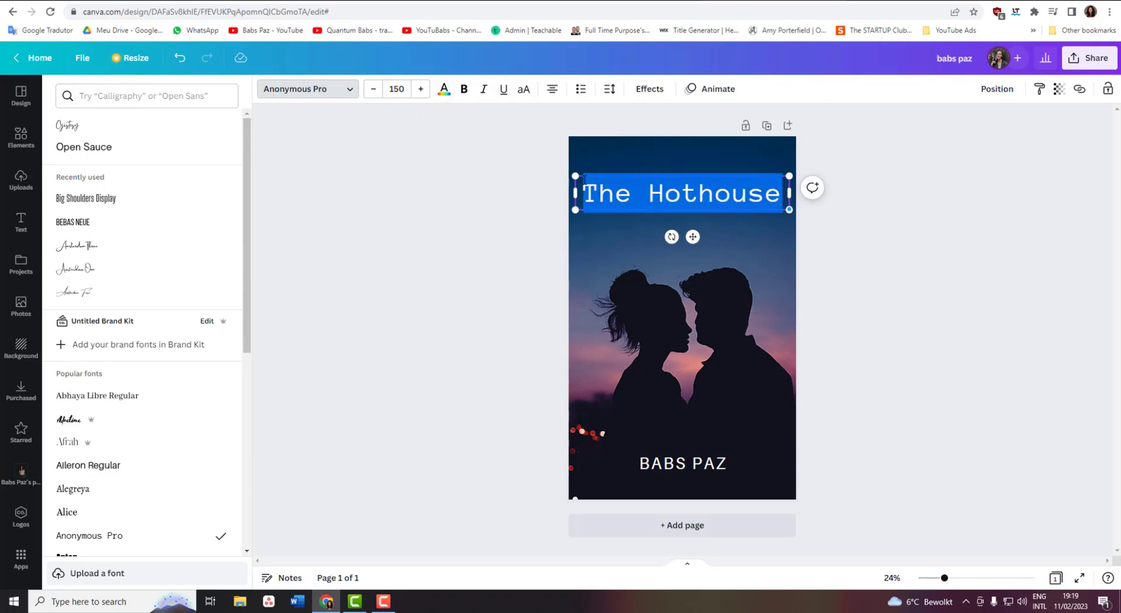
{"action": "left_click", "coordinate": [464, 92]}
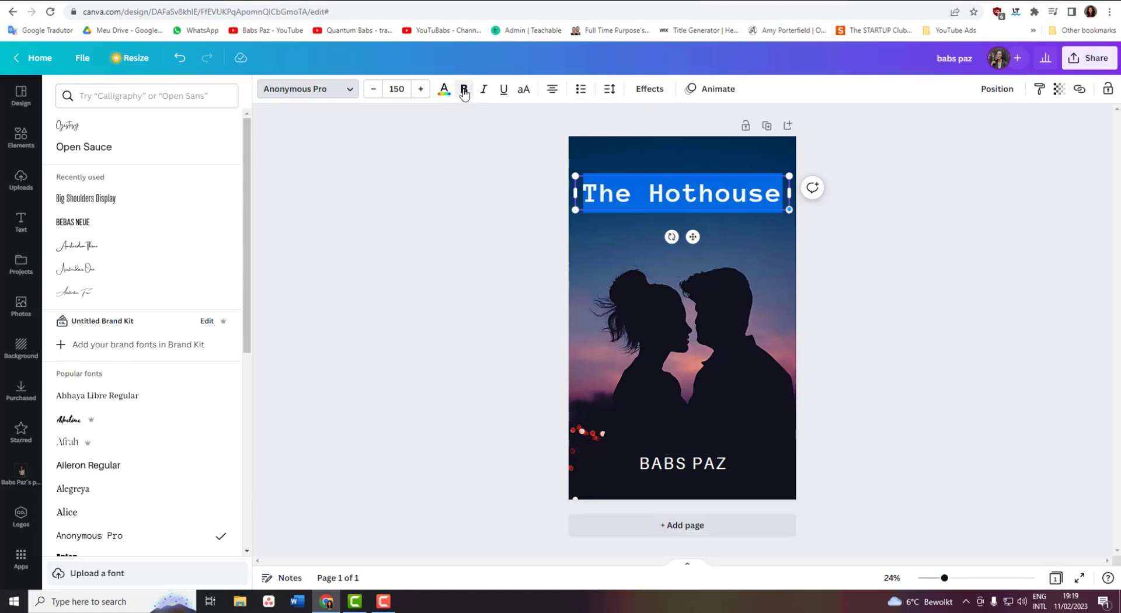
{"action": "left_click", "coordinate": [444, 89]}
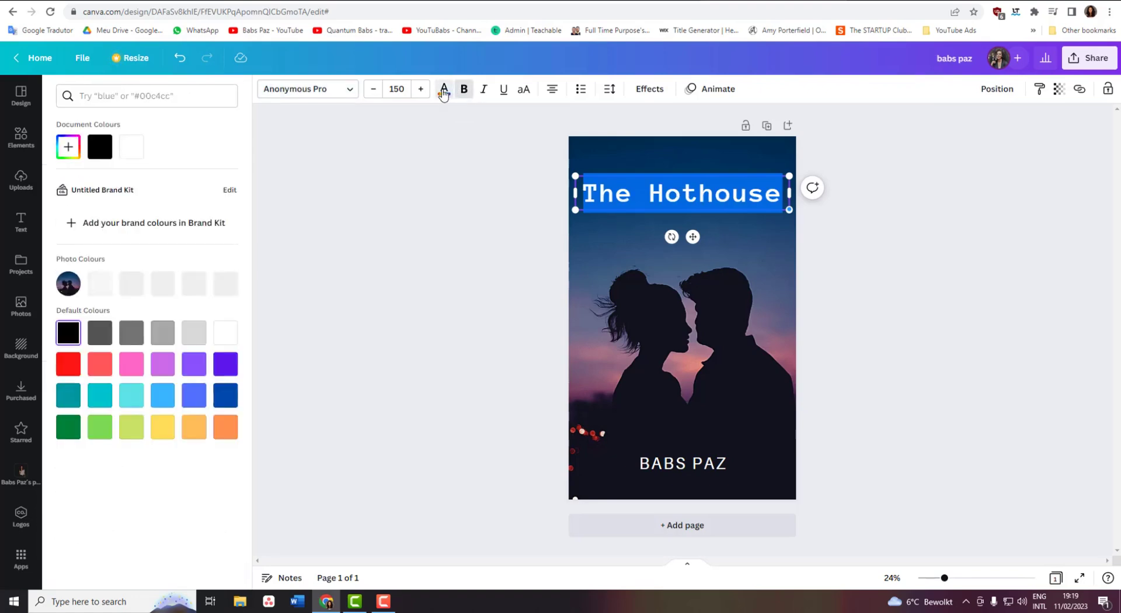
{"action": "left_click", "coordinate": [143, 159]}
{"action": "key", "text": "Escape"}
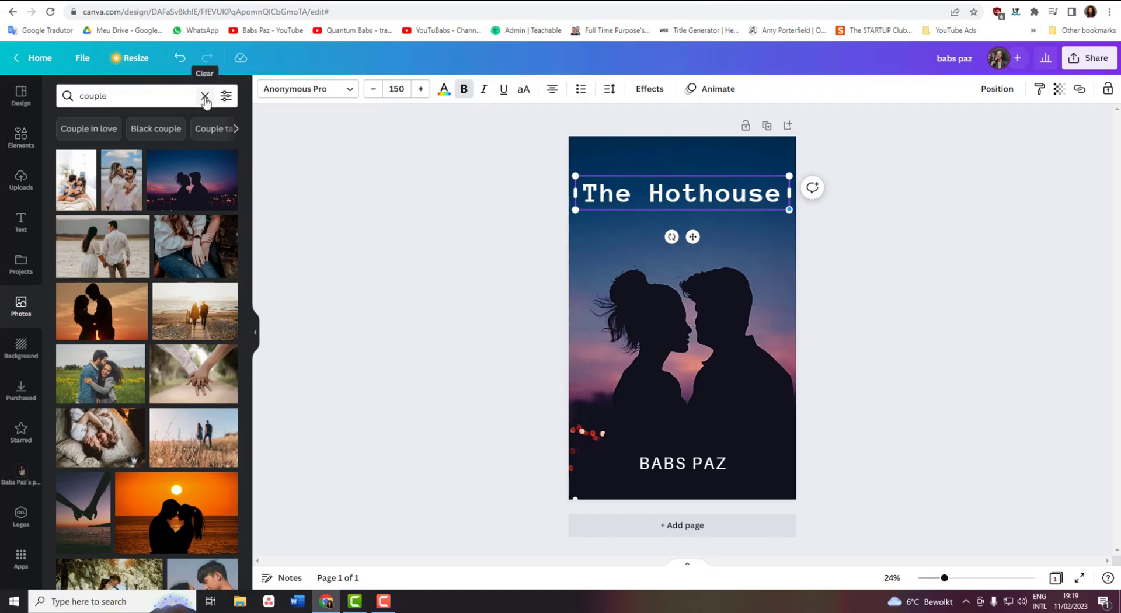
- Add a second page and apply the kissing-couple book cover template to it
{"action": "left_click", "coordinate": [682, 525]}
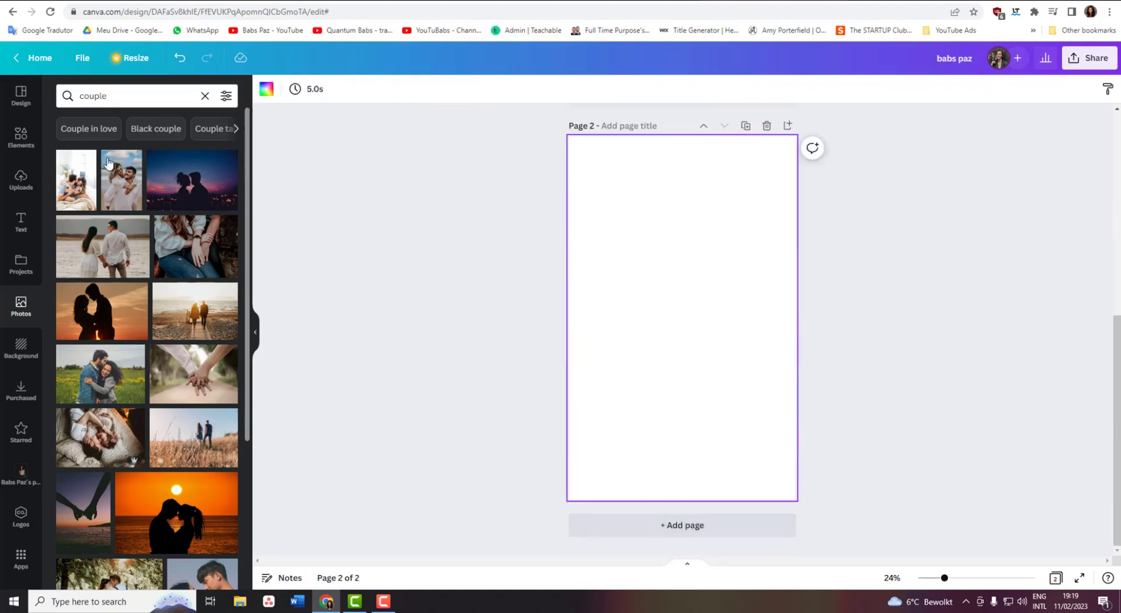
{"action": "left_click", "coordinate": [204, 96]}
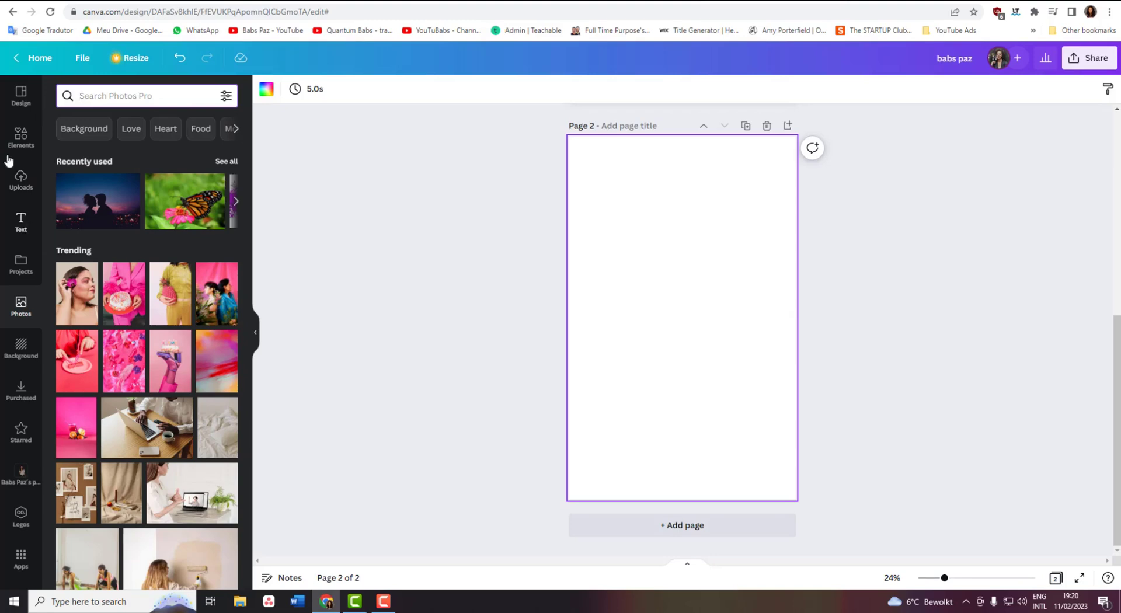
{"action": "left_click", "coordinate": [17, 96]}
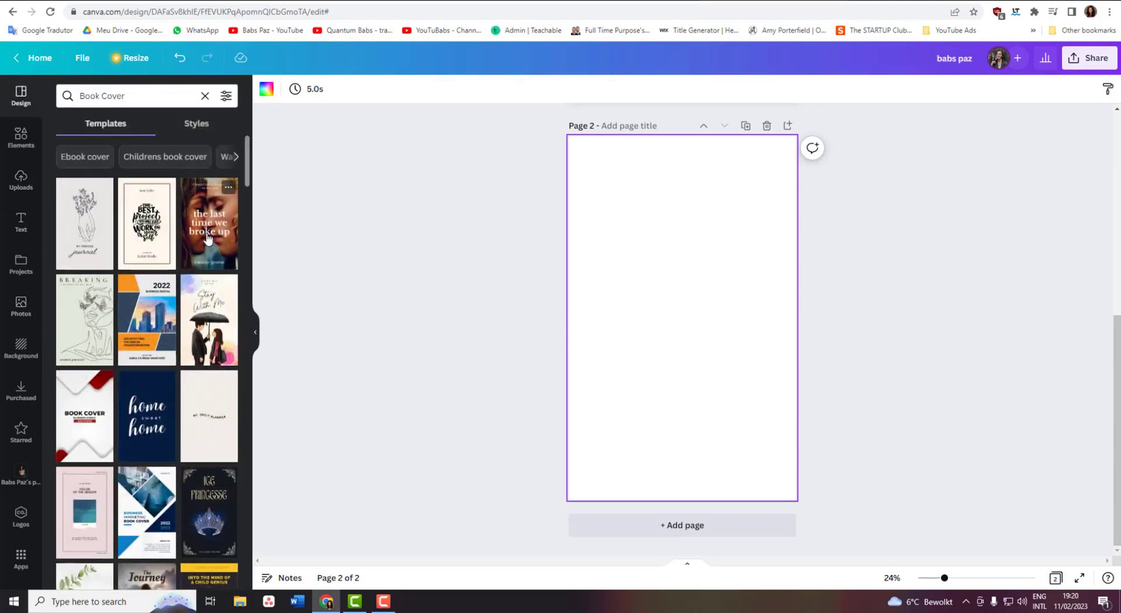
{"action": "left_click", "coordinate": [202, 251]}
- Change the title's 'broke up' to 'kissed', reading 'the last time we kissed'
{"action": "left_click", "coordinate": [765, 314]}
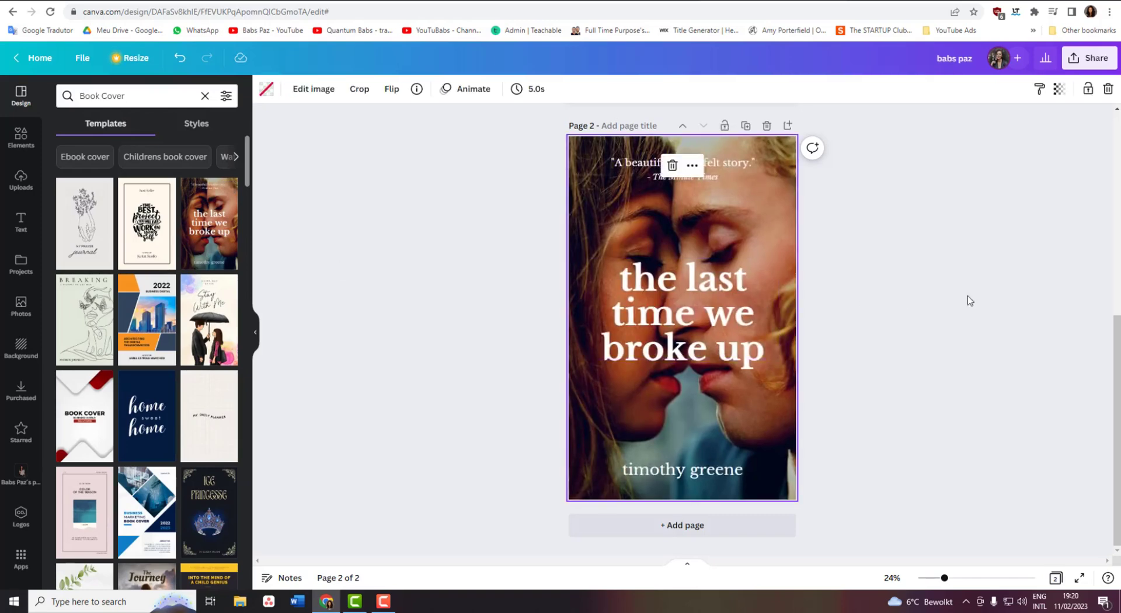
{"action": "left_click", "coordinate": [753, 344]}
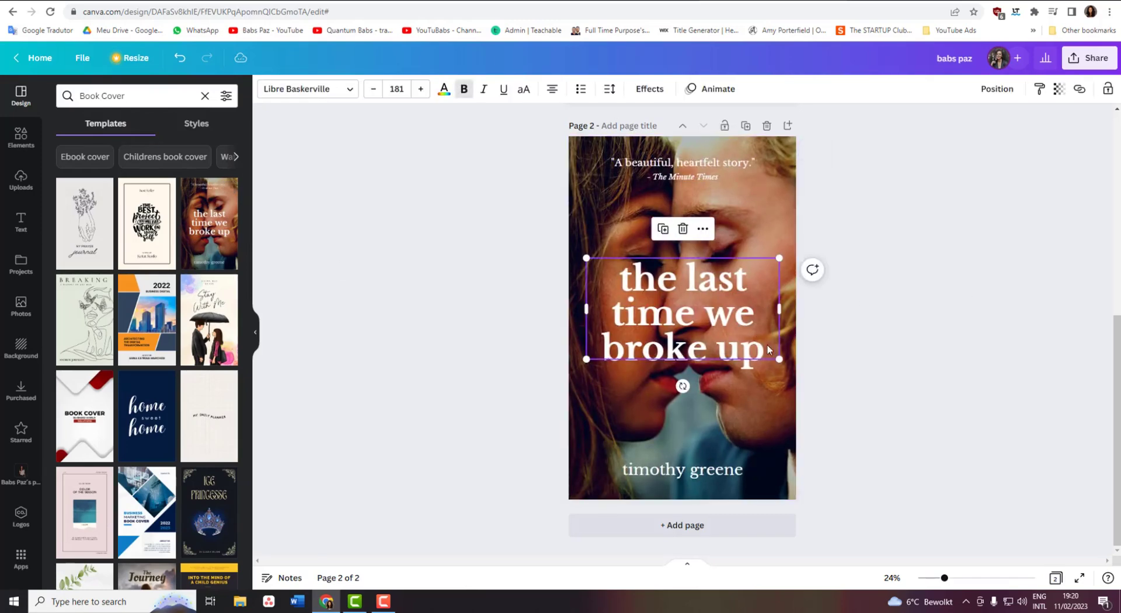
{"action": "left_click", "coordinate": [765, 348]}
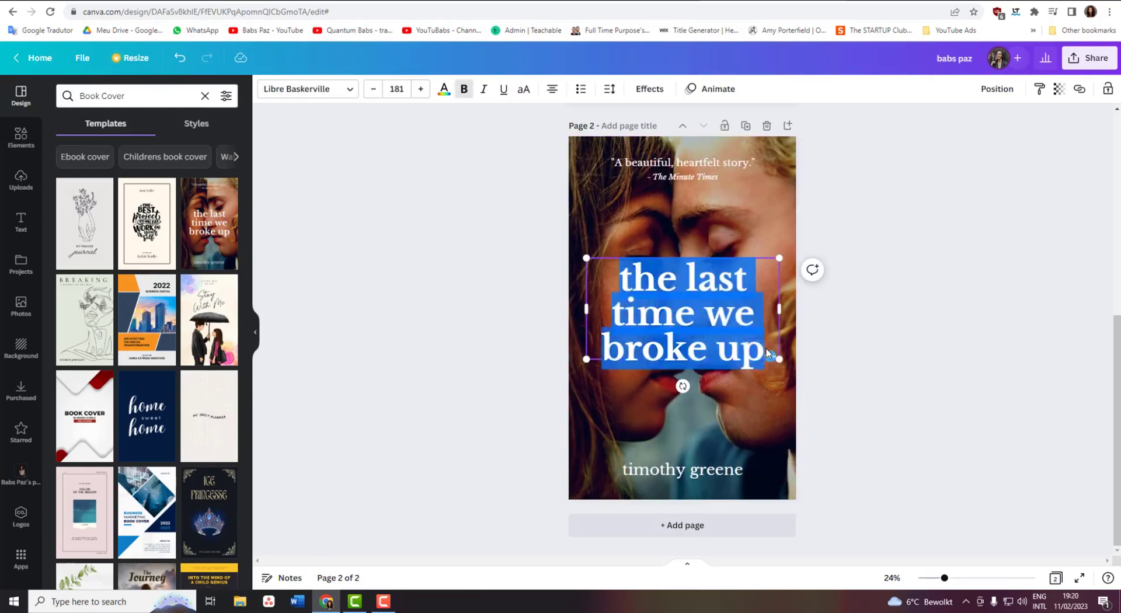
{"action": "left_click", "coordinate": [614, 346]}
{"action": "left_click_drag", "start_coordinate": [605, 346], "coordinate": [763, 349]}
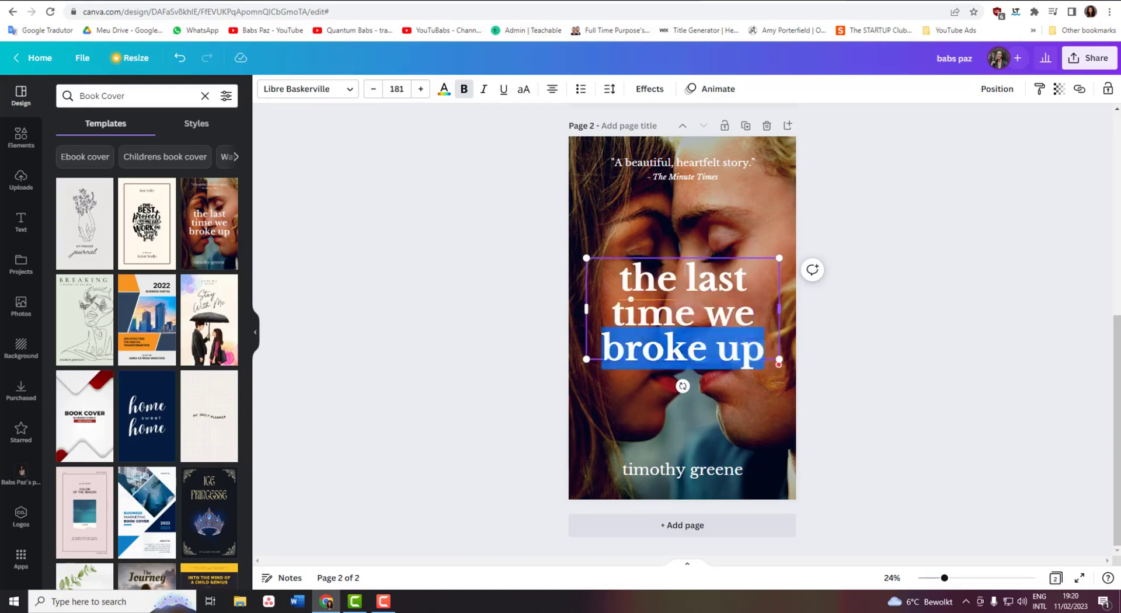
{"action": "type", "text": "kissed"}
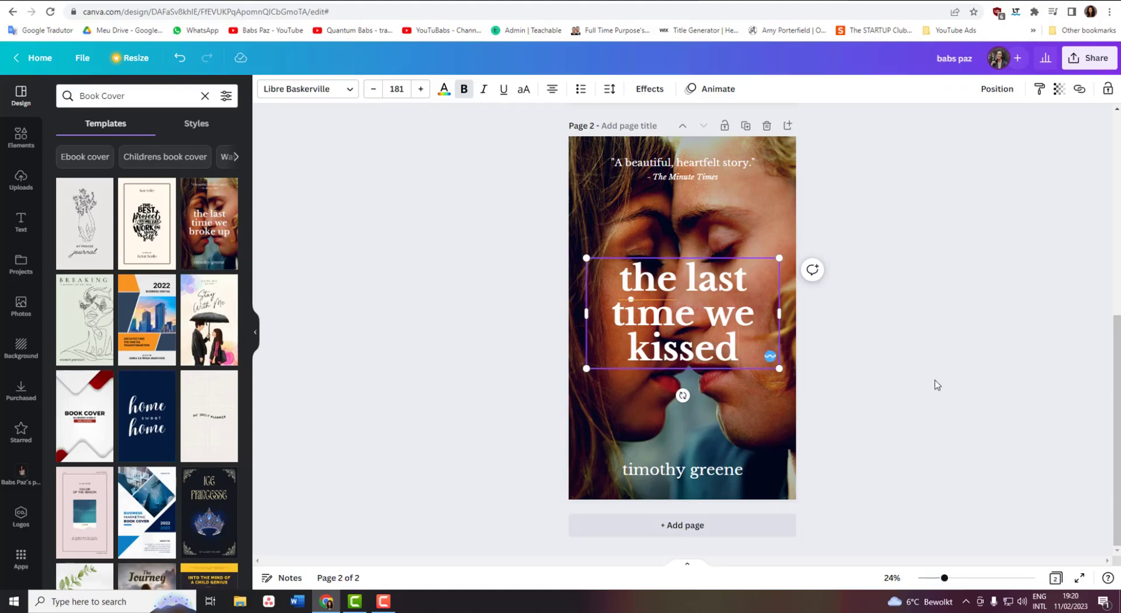
{"action": "left_click", "coordinate": [921, 348]}
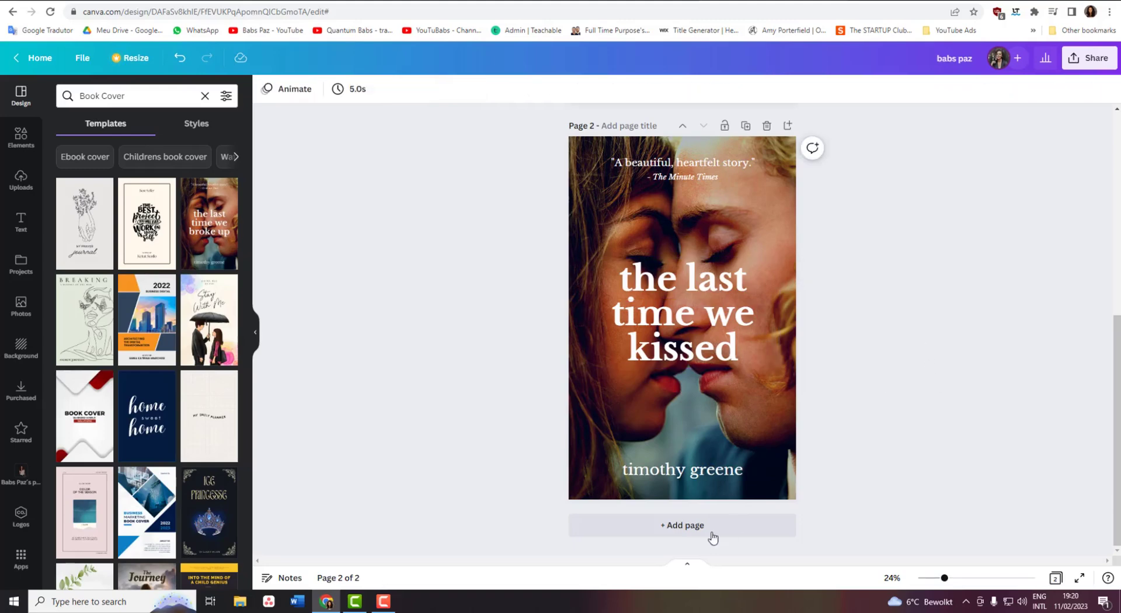
- Replace page 2's background with the typewriter photo from Recently used
{"action": "left_click", "coordinate": [666, 471]}
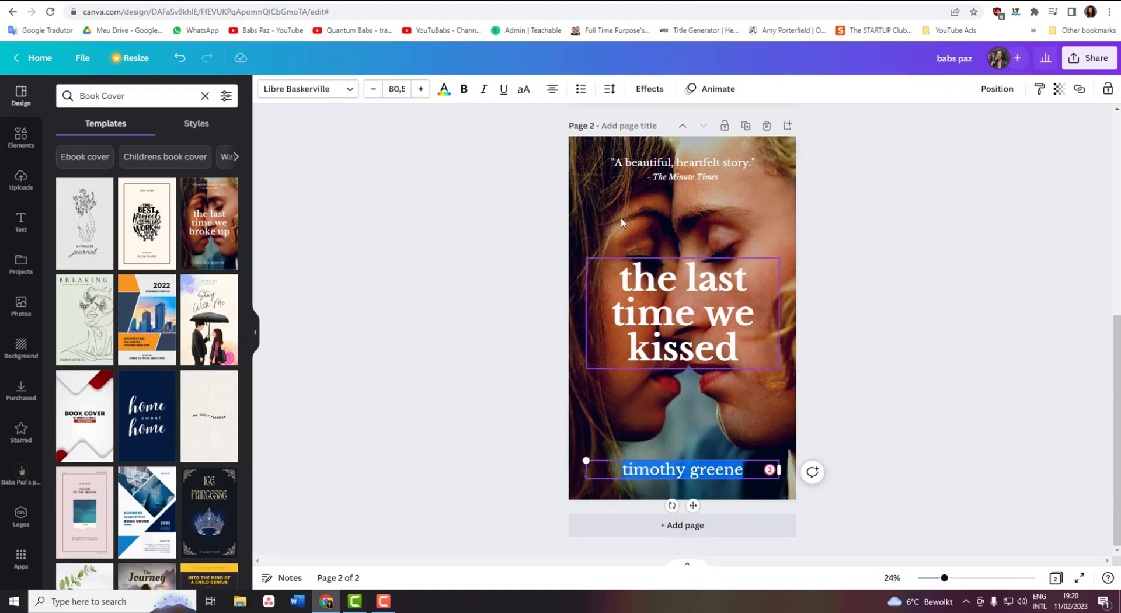
{"action": "double_click", "coordinate": [597, 196]}
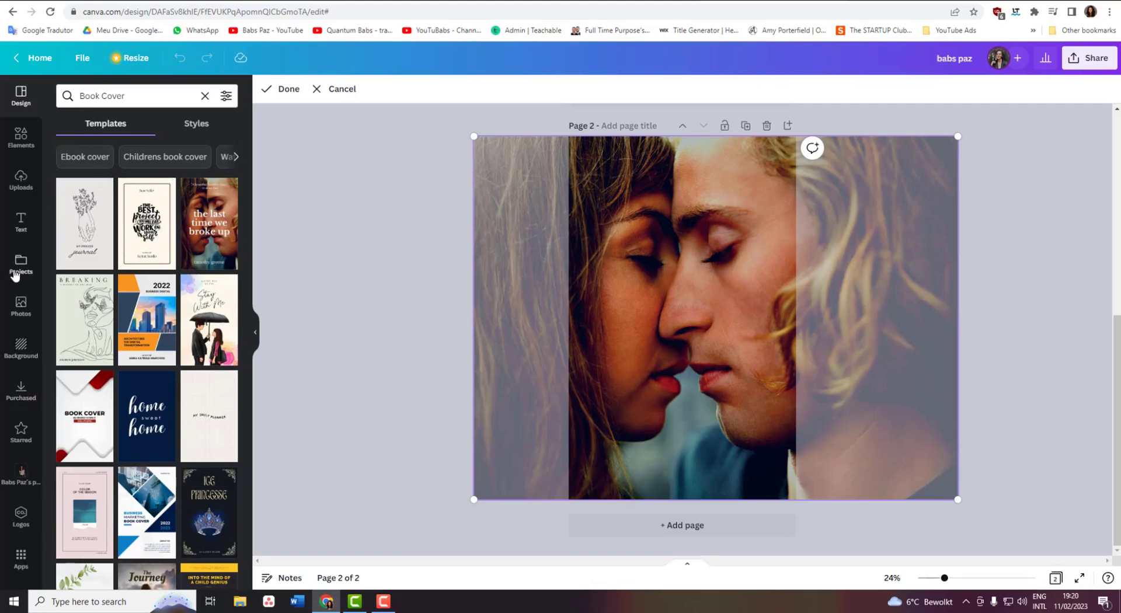
{"action": "left_click", "coordinate": [21, 314]}
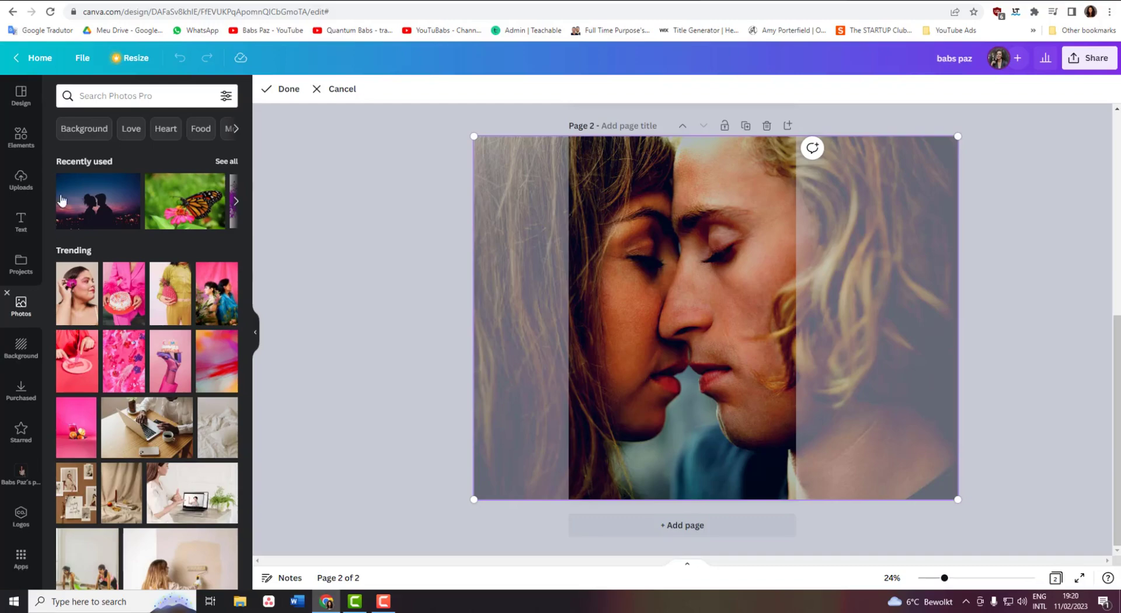
{"action": "left_click", "coordinate": [222, 163]}
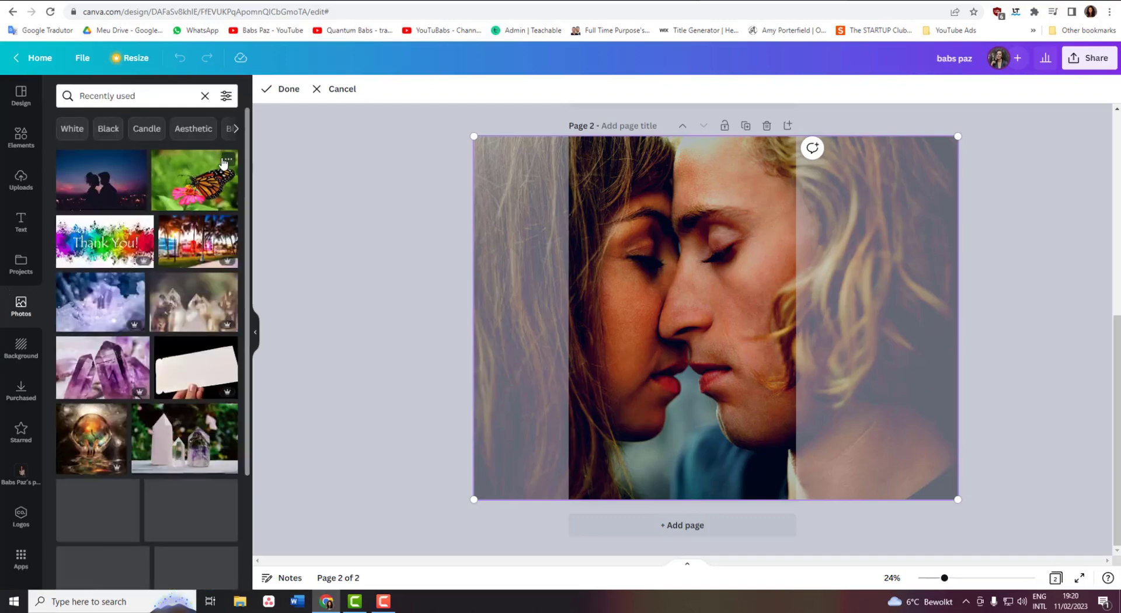
{"action": "scroll", "coordinate": [211, 351], "scroll_direction": "down", "scroll_amount": 1}
{"action": "scroll", "coordinate": [212, 351], "scroll_direction": "down", "scroll_amount": 5}
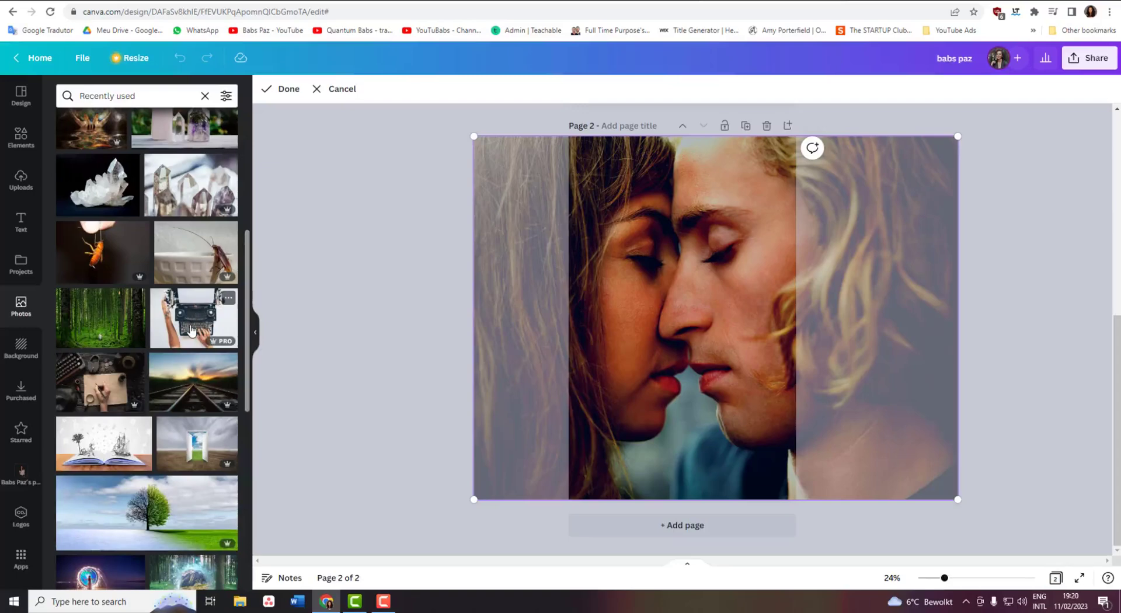
{"action": "left_click_drag", "start_coordinate": [173, 330], "coordinate": [341, 284]}
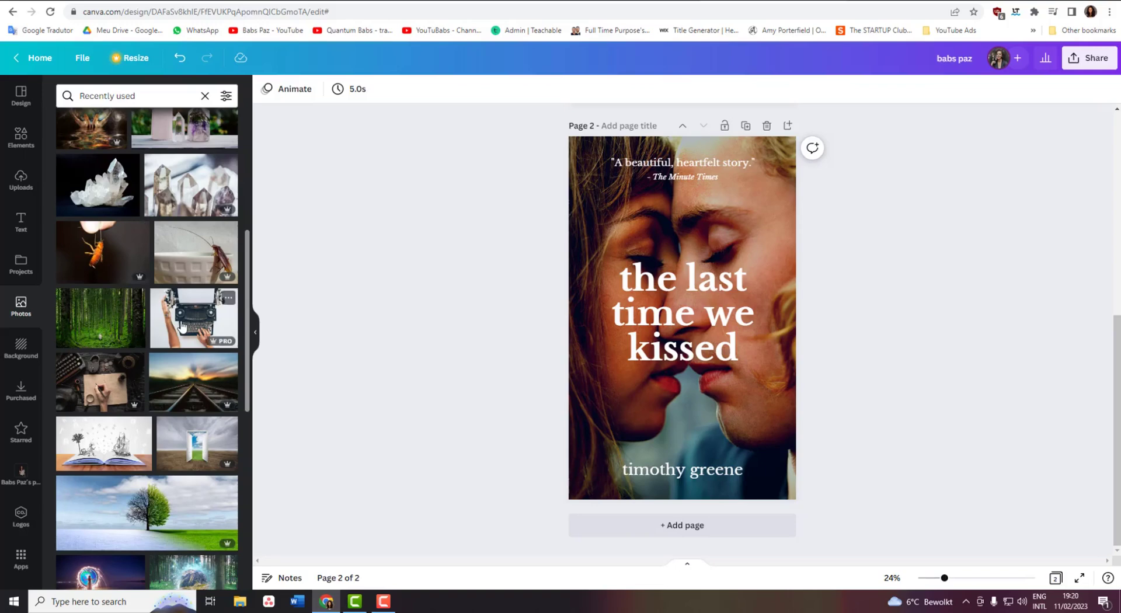
{"action": "left_click_drag", "start_coordinate": [199, 318], "coordinate": [577, 203]}
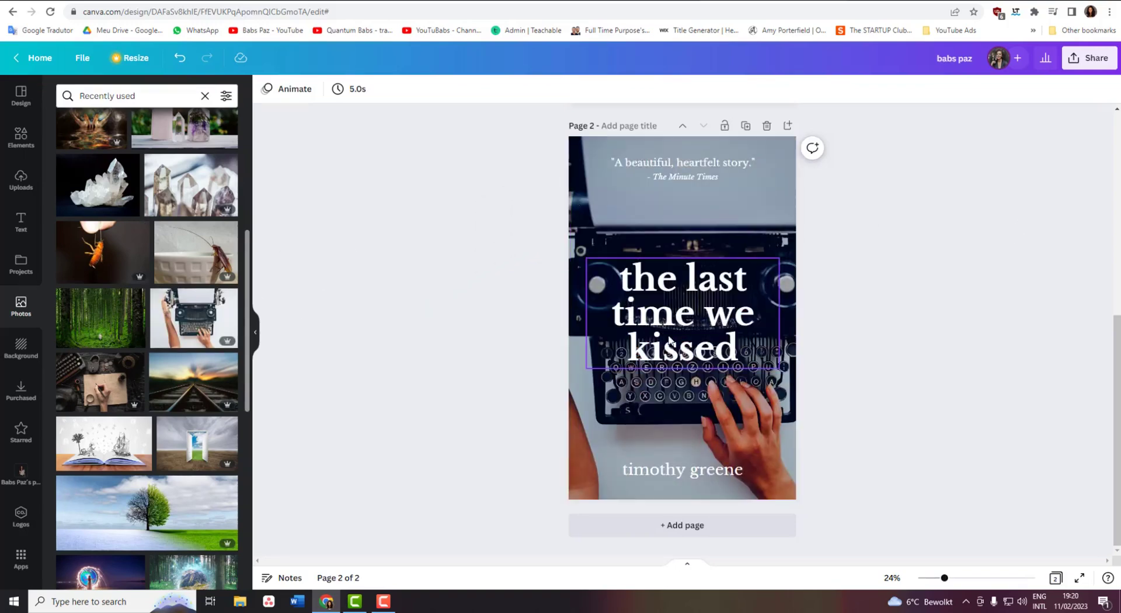
- Shrink the title and centre it over the typewriter
{"action": "left_click_drag", "start_coordinate": [677, 345], "coordinate": [676, 242]}
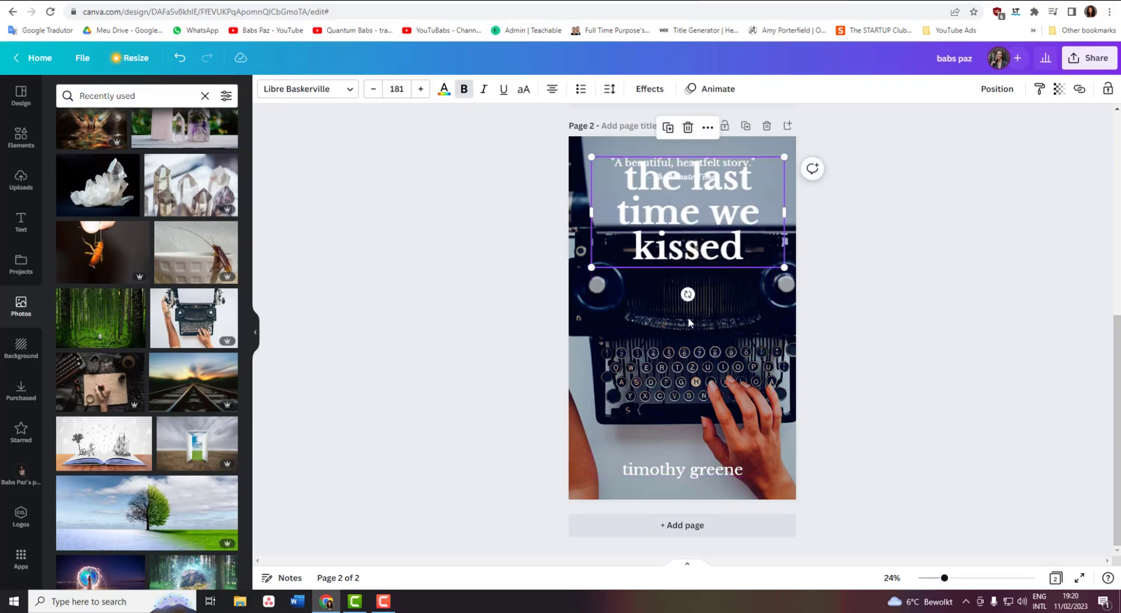
{"action": "left_click_drag", "start_coordinate": [785, 268], "coordinate": [682, 284]}
{"action": "left_click", "coordinate": [863, 223]}
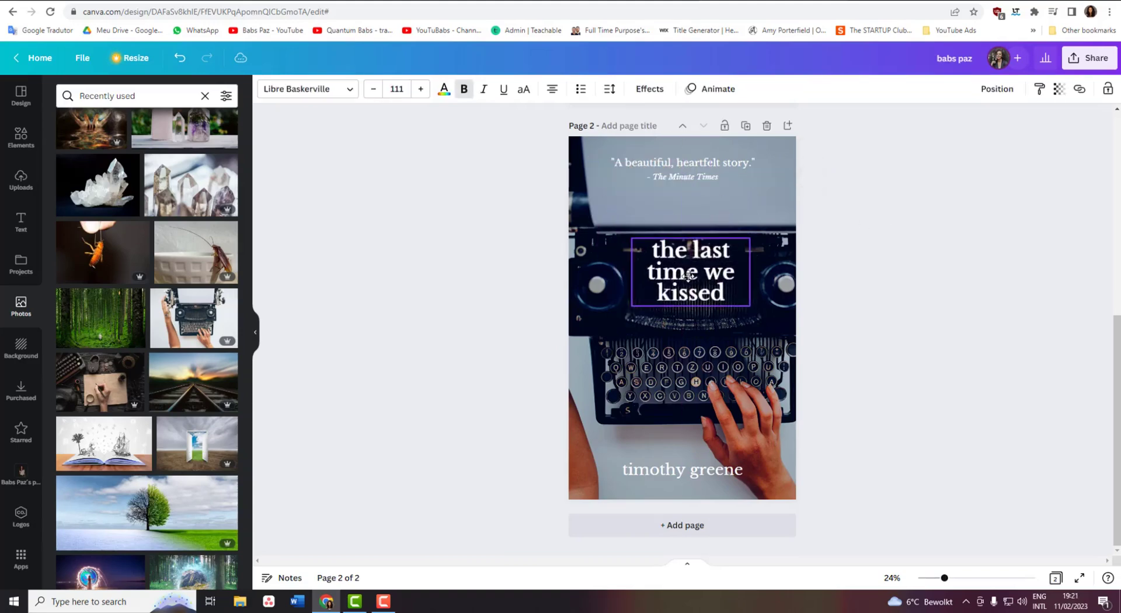
{"action": "left_click", "coordinate": [883, 248]}
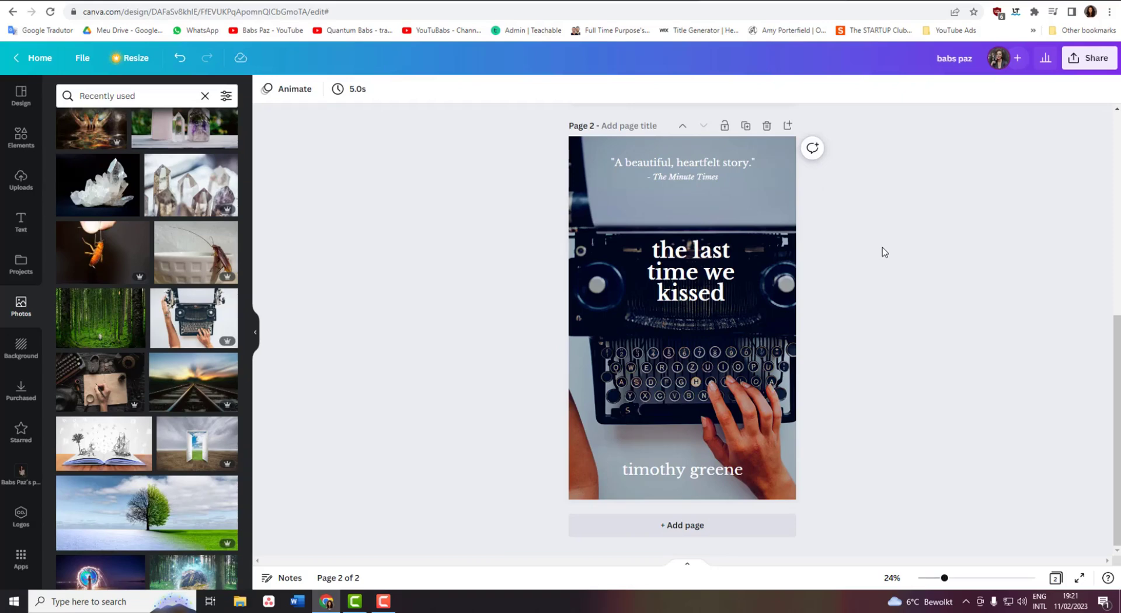
{"action": "key", "text": "ctrl+z"}
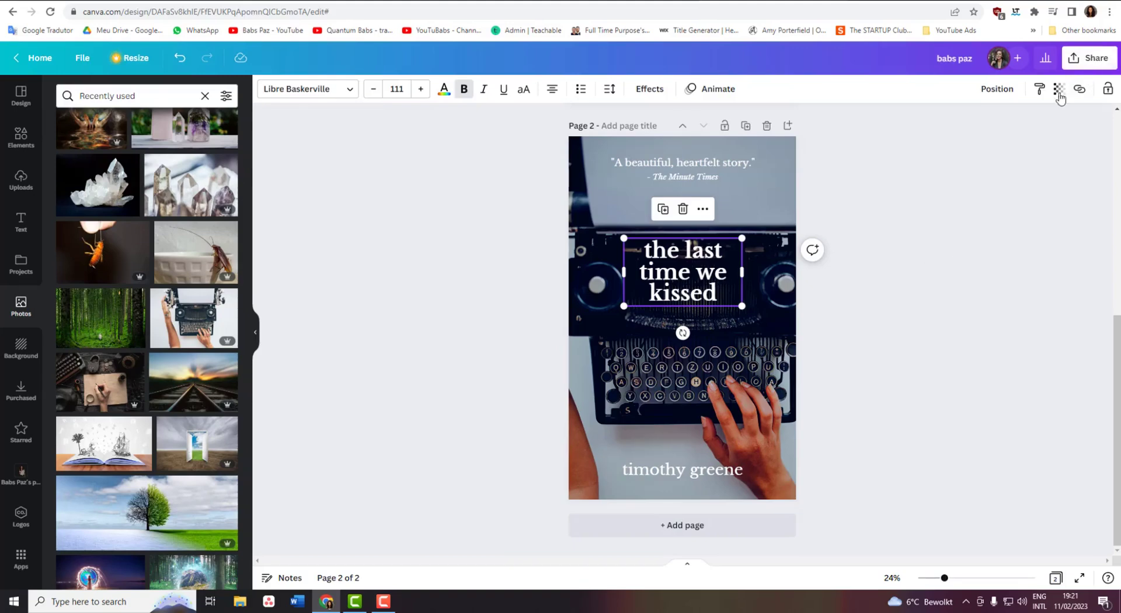
{"action": "left_click", "coordinate": [456, 255]}
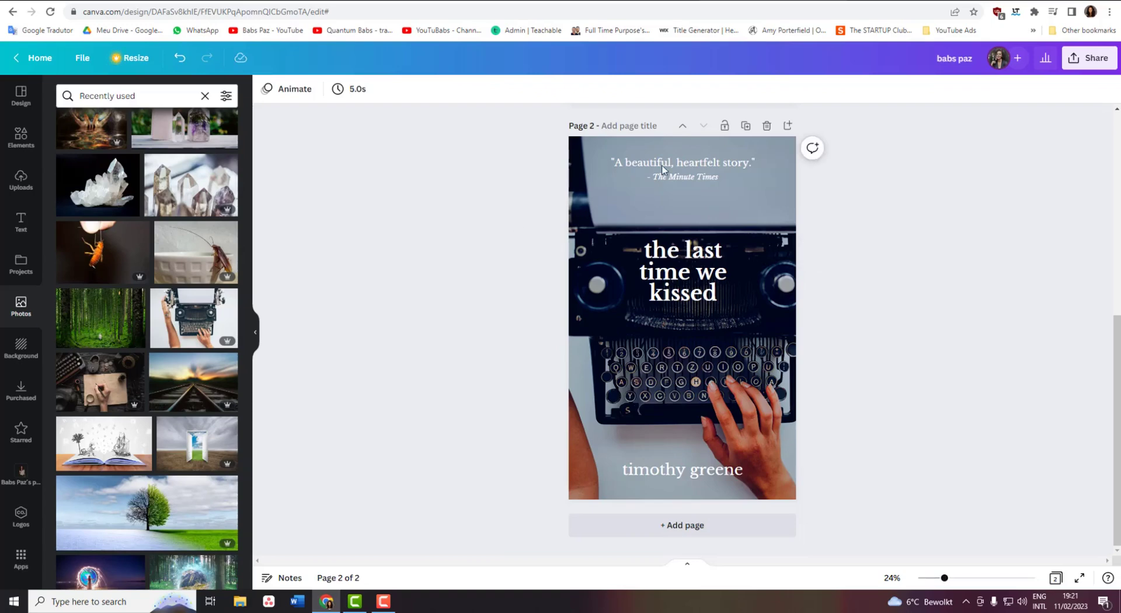
- Download only page 2 as a JPG file and dismiss the download confirmation
{"action": "left_click", "coordinate": [1087, 64]}
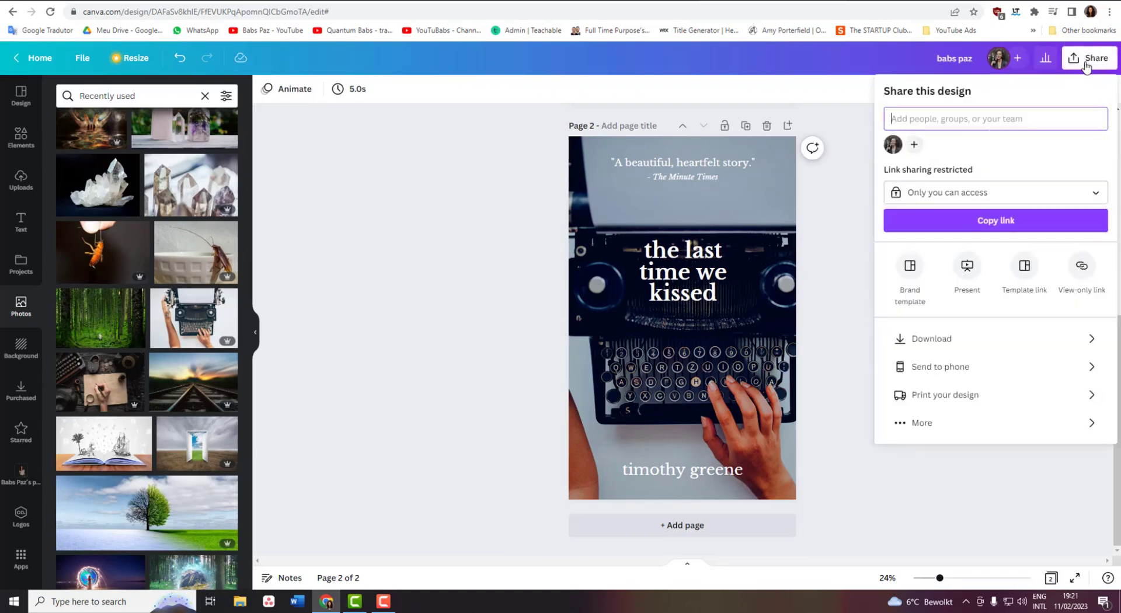
{"action": "left_click", "coordinate": [1046, 344]}
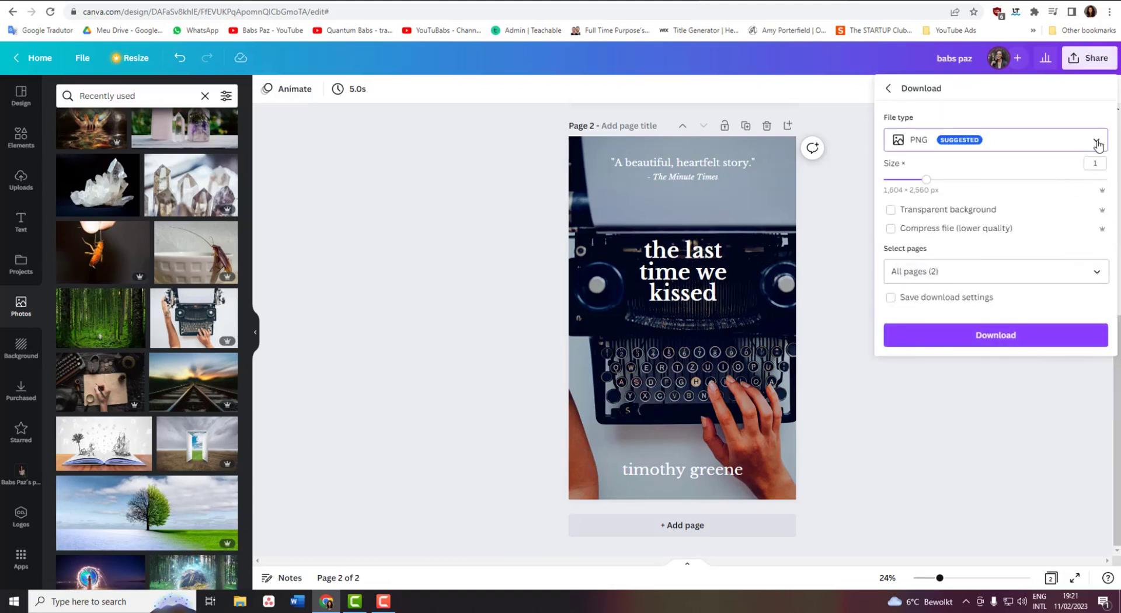
{"action": "left_click", "coordinate": [1096, 141]}
{"action": "left_click", "coordinate": [986, 187]}
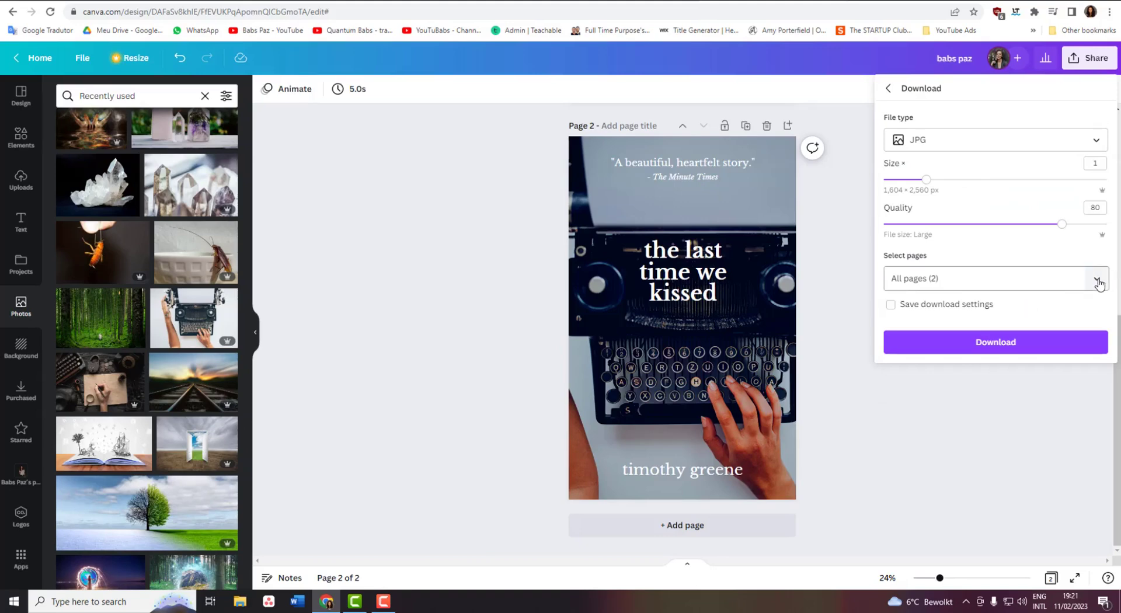
{"action": "left_click", "coordinate": [1098, 283]}
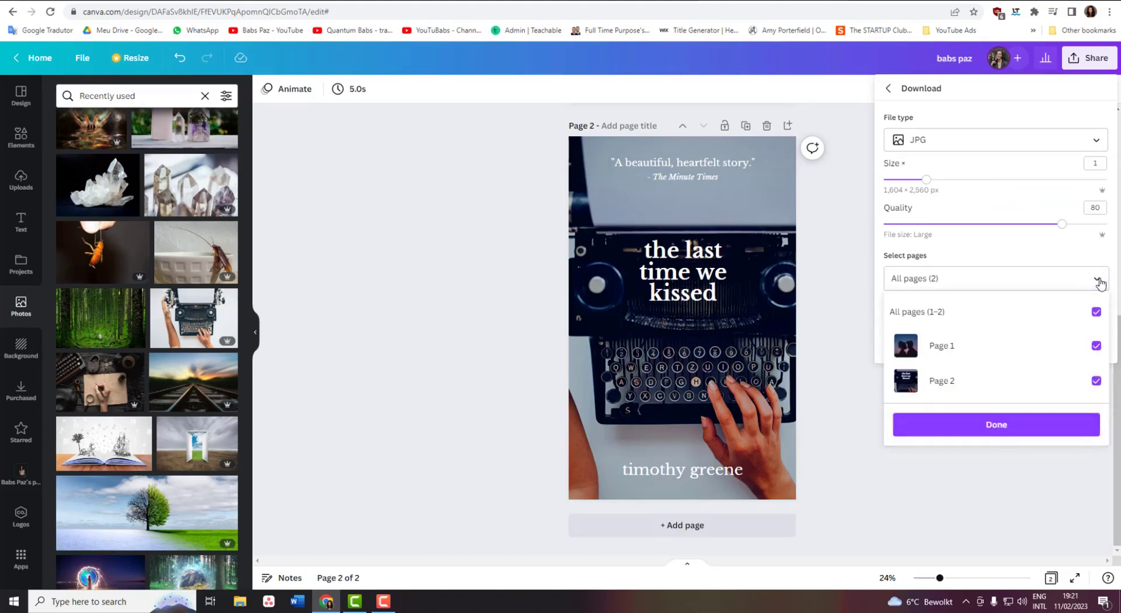
{"action": "left_click", "coordinate": [1037, 314]}
{"action": "left_click", "coordinate": [1024, 385]}
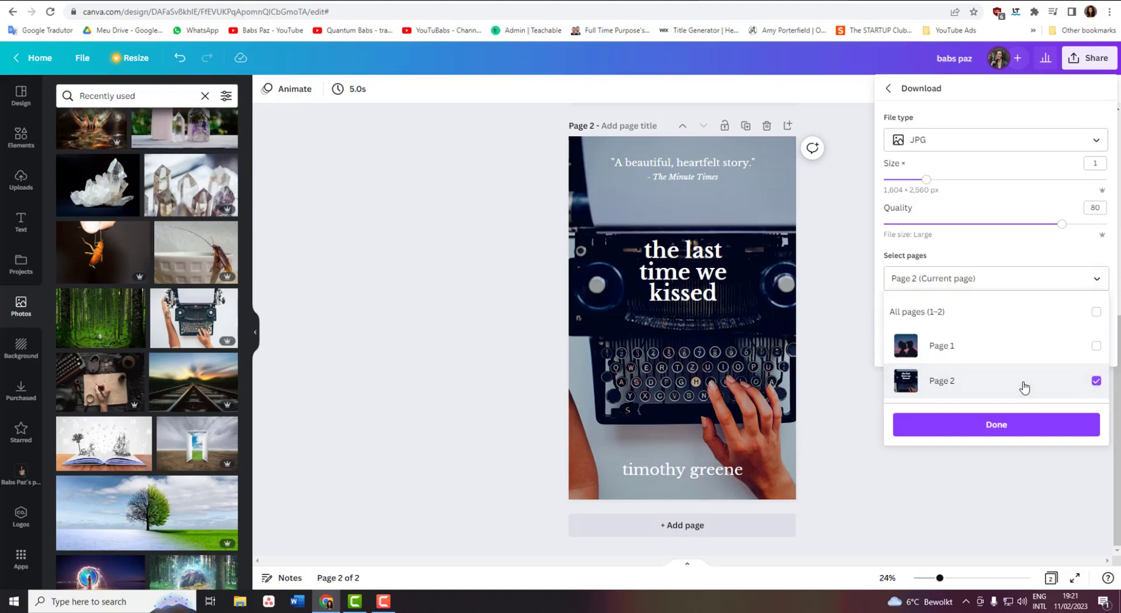
{"action": "left_click", "coordinate": [1009, 426]}
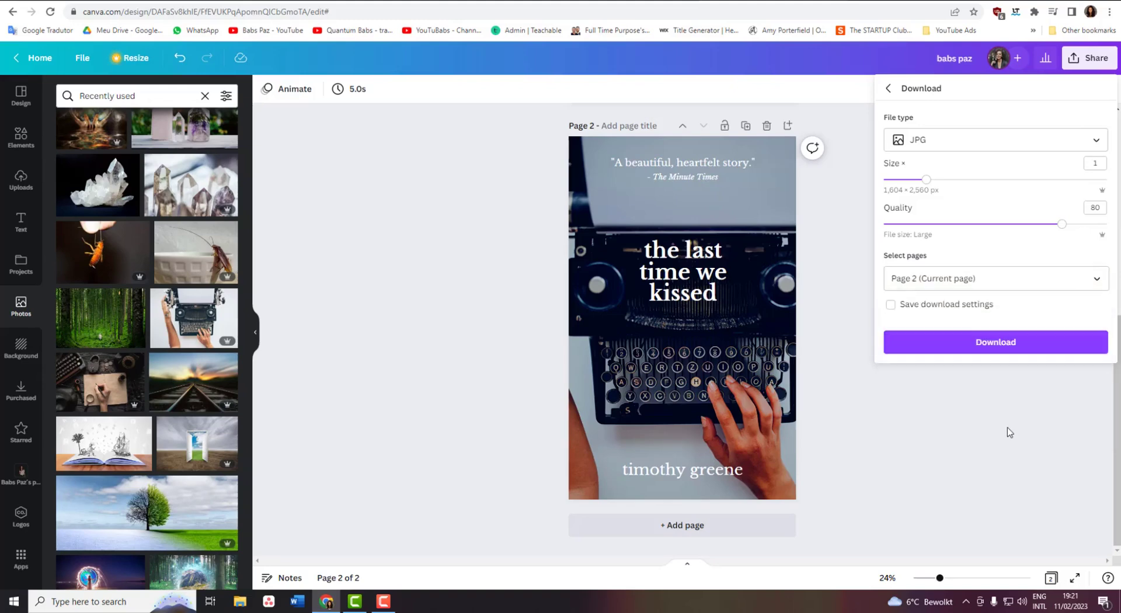
{"action": "left_click", "coordinate": [986, 345]}
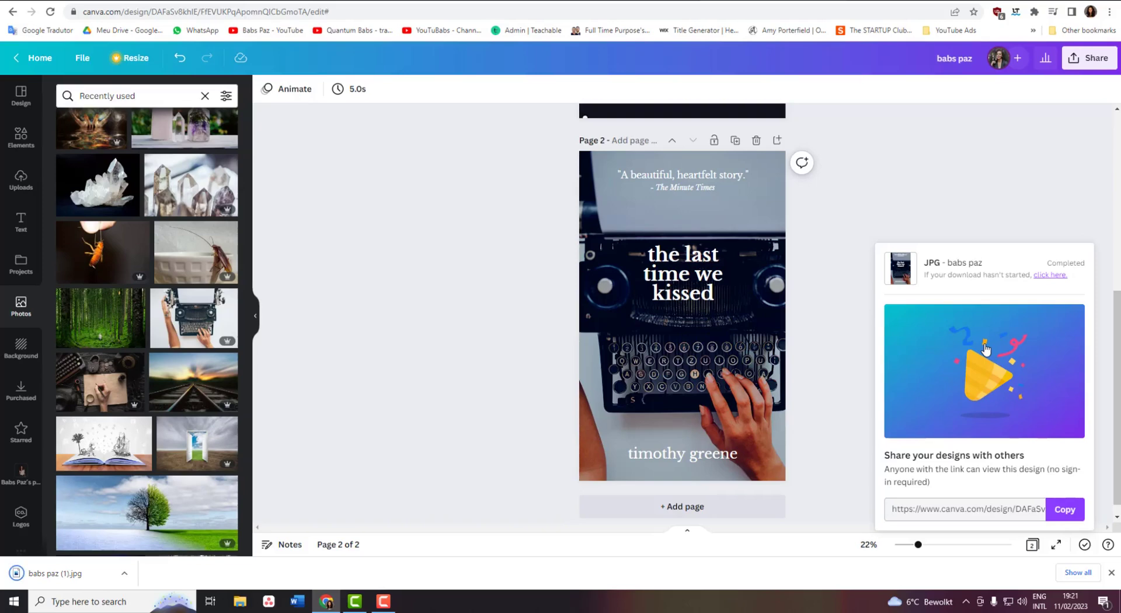
{"action": "left_click", "coordinate": [862, 187]}
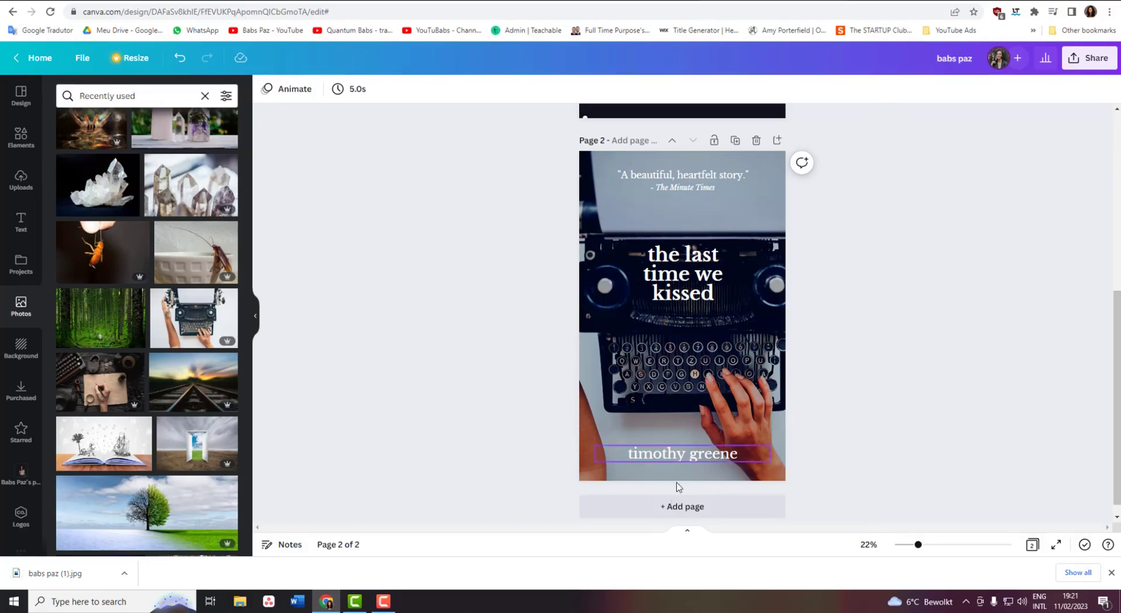
- Duplicate page 2 as a new page 3 and move its title down onto the typewriter keys
{"action": "left_click", "coordinate": [677, 508]}
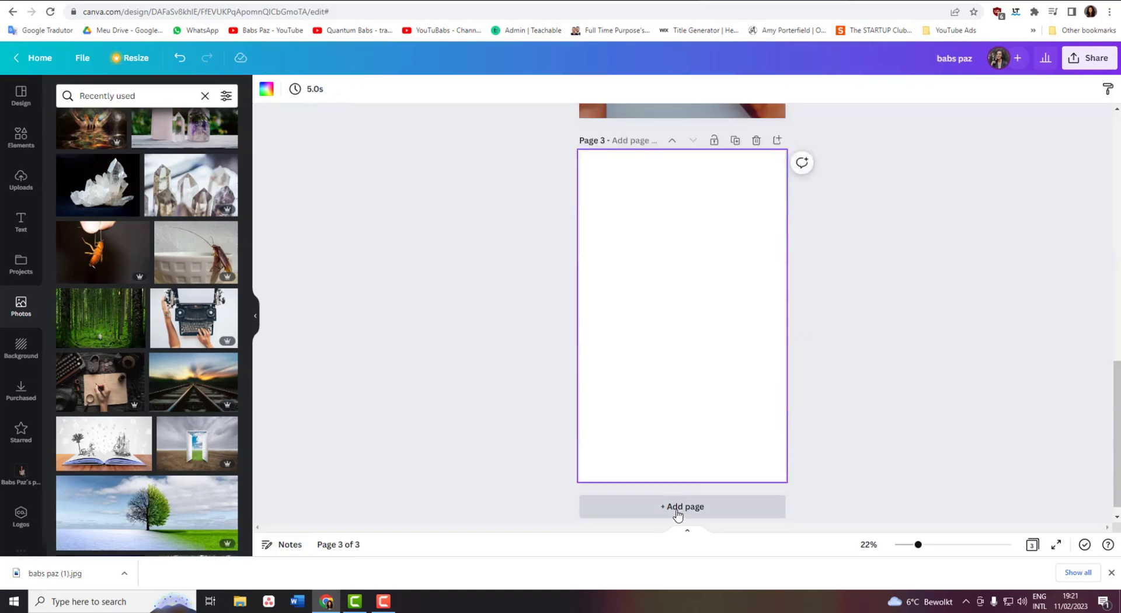
{"action": "scroll", "coordinate": [968, 318], "scroll_direction": "up", "scroll_amount": 5}
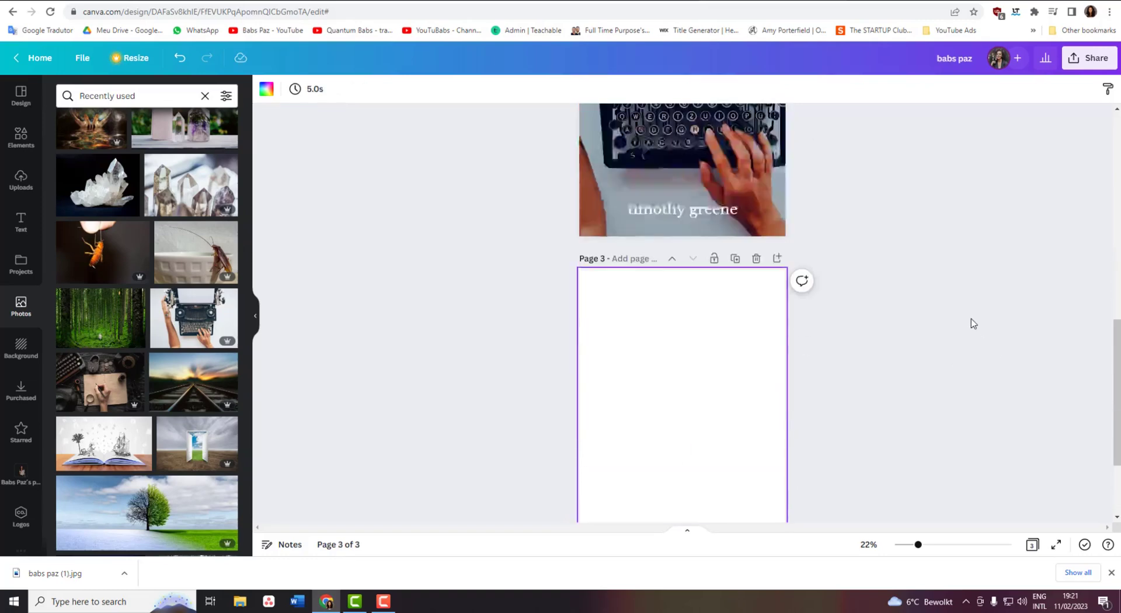
{"action": "scroll", "coordinate": [964, 299], "scroll_direction": "up", "scroll_amount": 3}
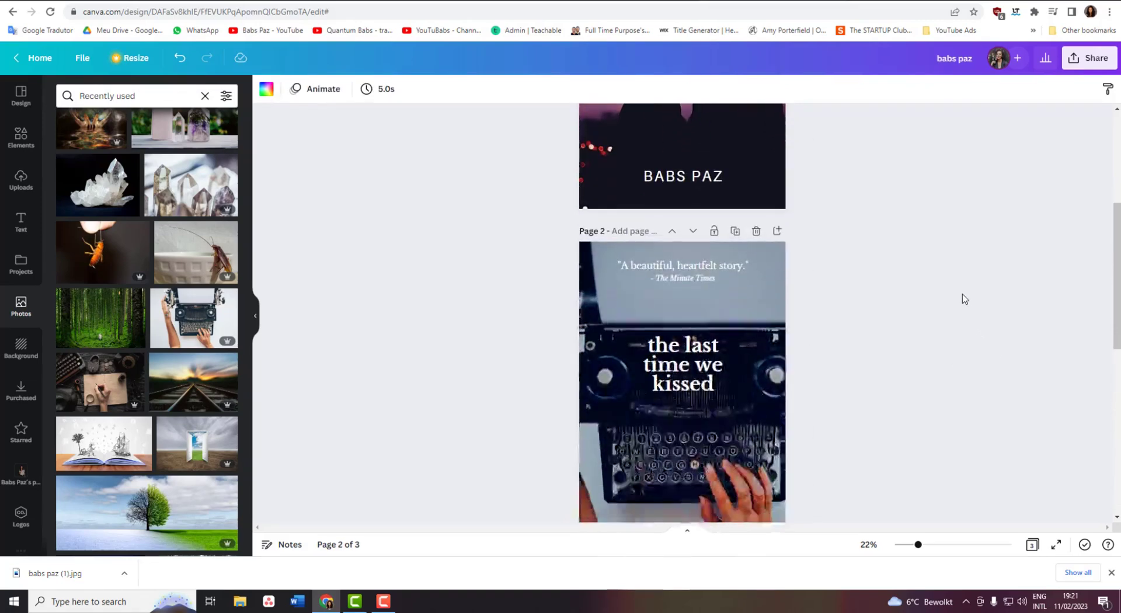
{"action": "left_click", "coordinate": [735, 231]}
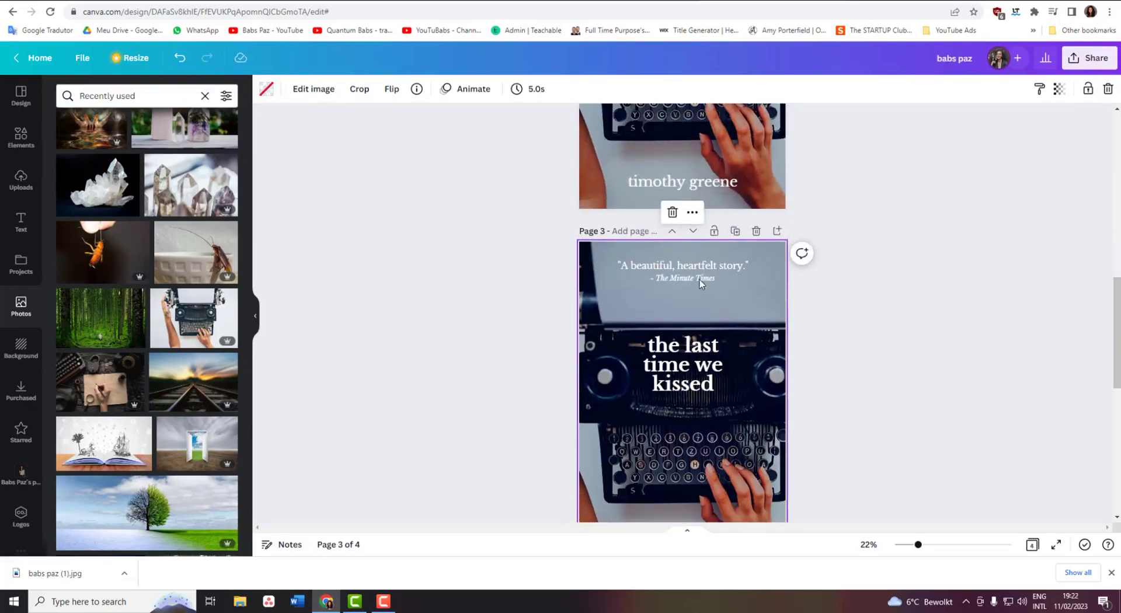
{"action": "left_click", "coordinate": [687, 269]}
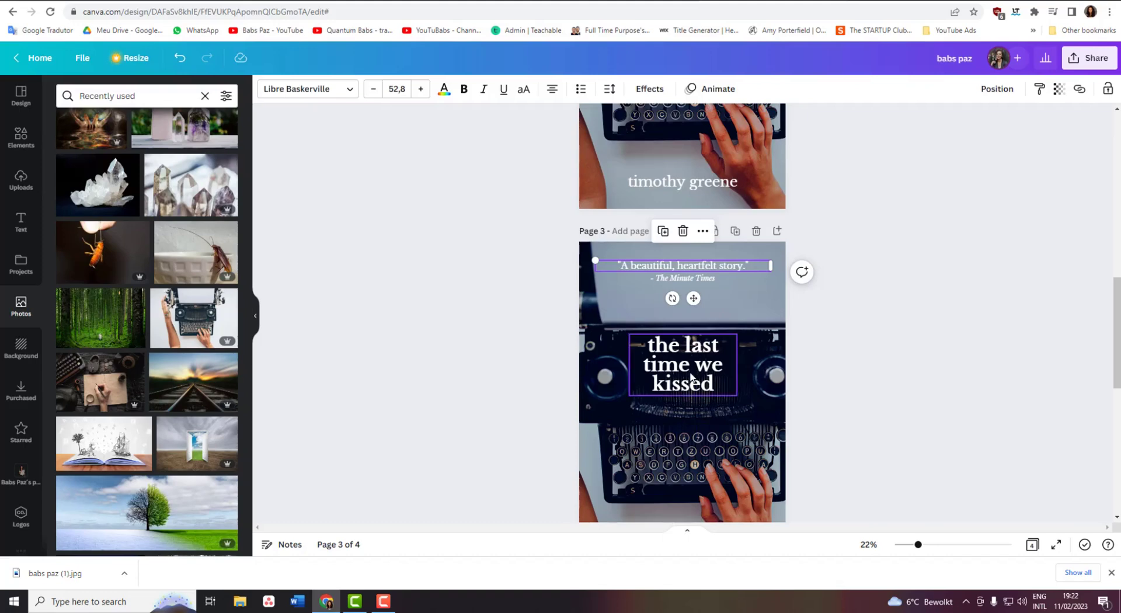
{"action": "left_click_drag", "start_coordinate": [695, 373], "coordinate": [691, 482]}
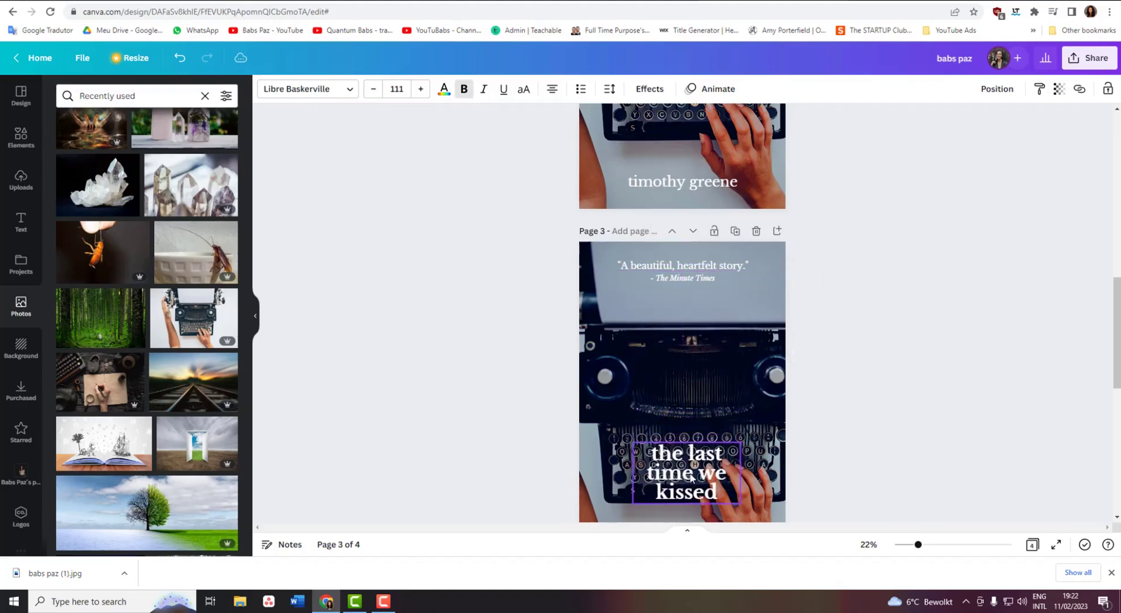
- Delete the typewriter photo from page 3 and give it a dark navy background
{"action": "left_click", "coordinate": [587, 286]}
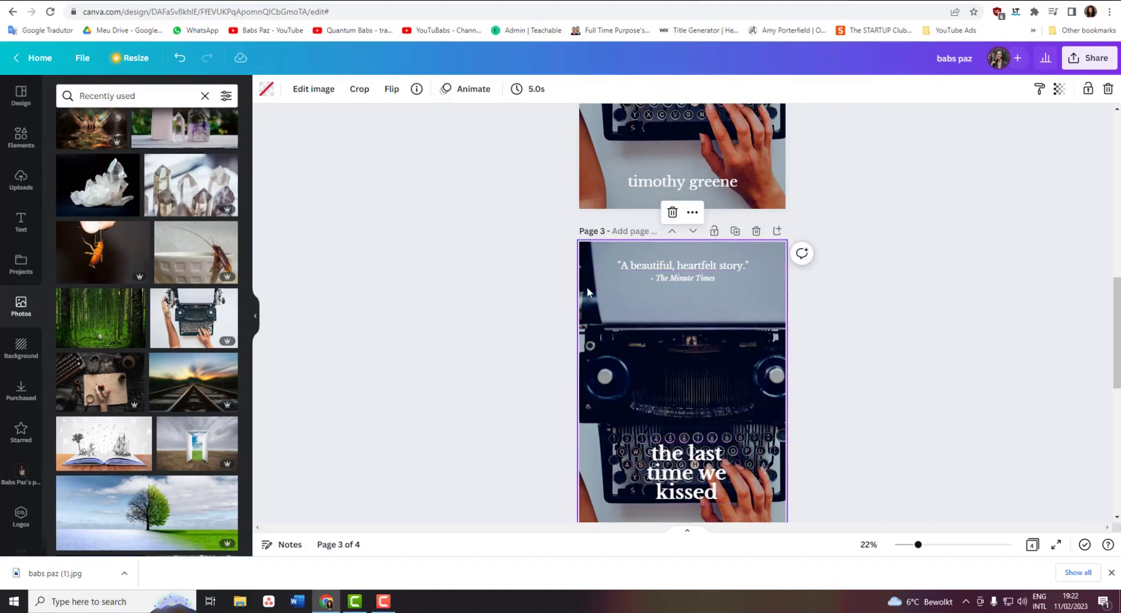
{"action": "key", "text": "Delete"}
{"action": "left_click", "coordinate": [266, 90]}
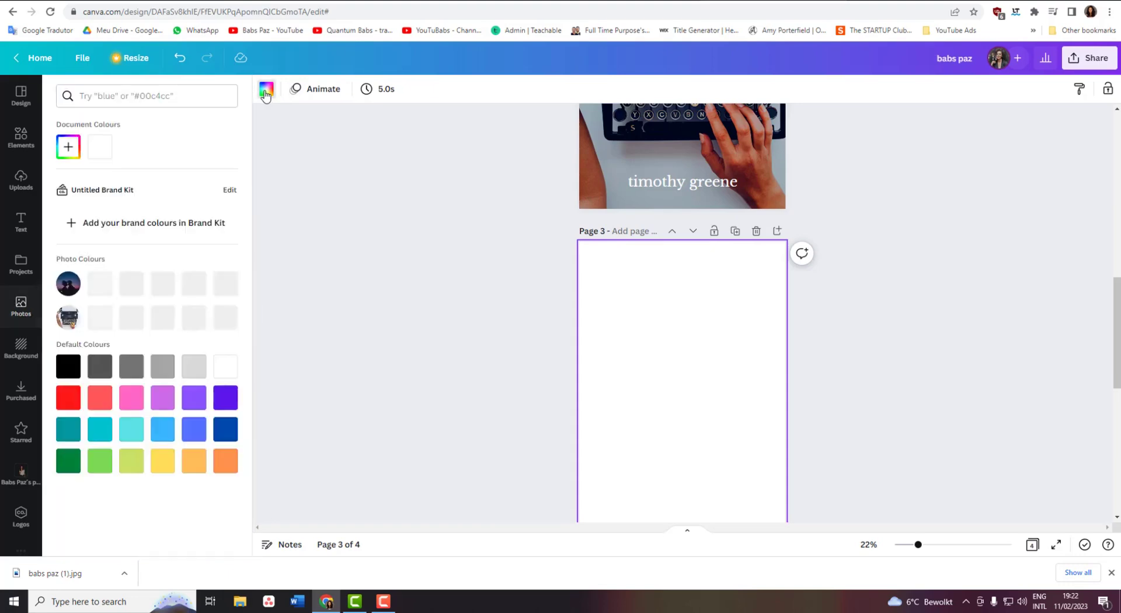
{"action": "left_click", "coordinate": [139, 320]}
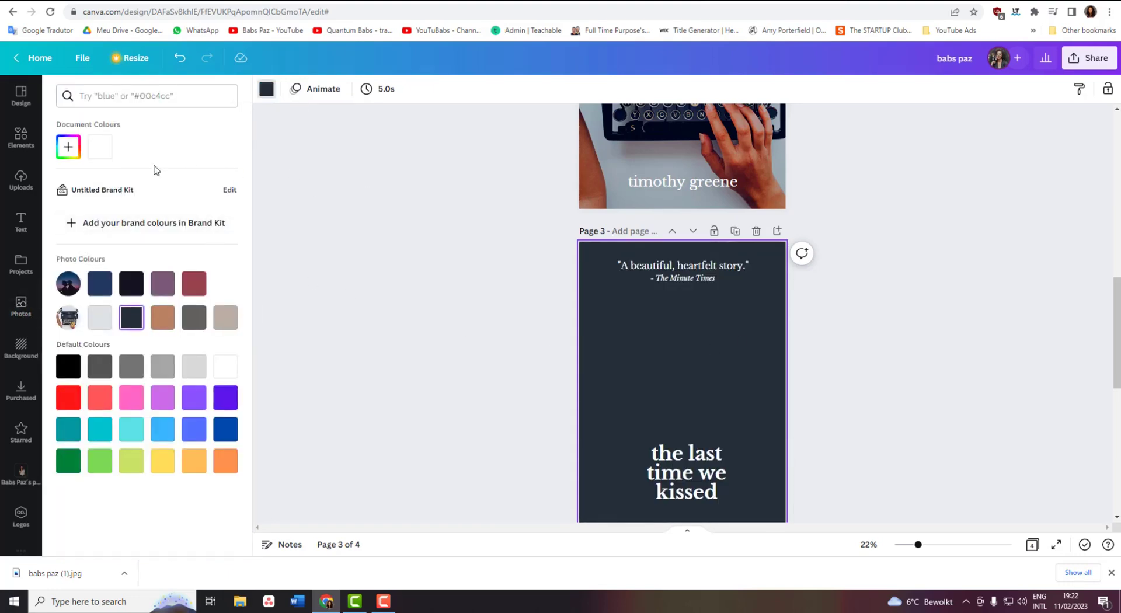
{"action": "left_click", "coordinate": [18, 182]}
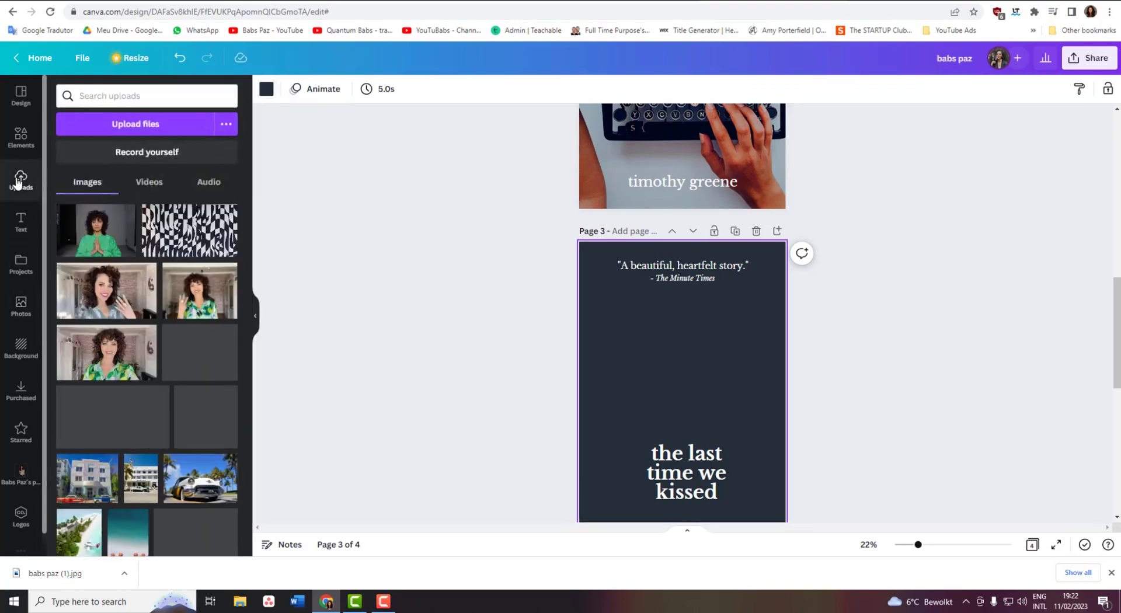
- Upload the portrait BSago22 - (5).jpg from the portraits folder in Pictures
{"action": "left_click", "coordinate": [122, 125]}
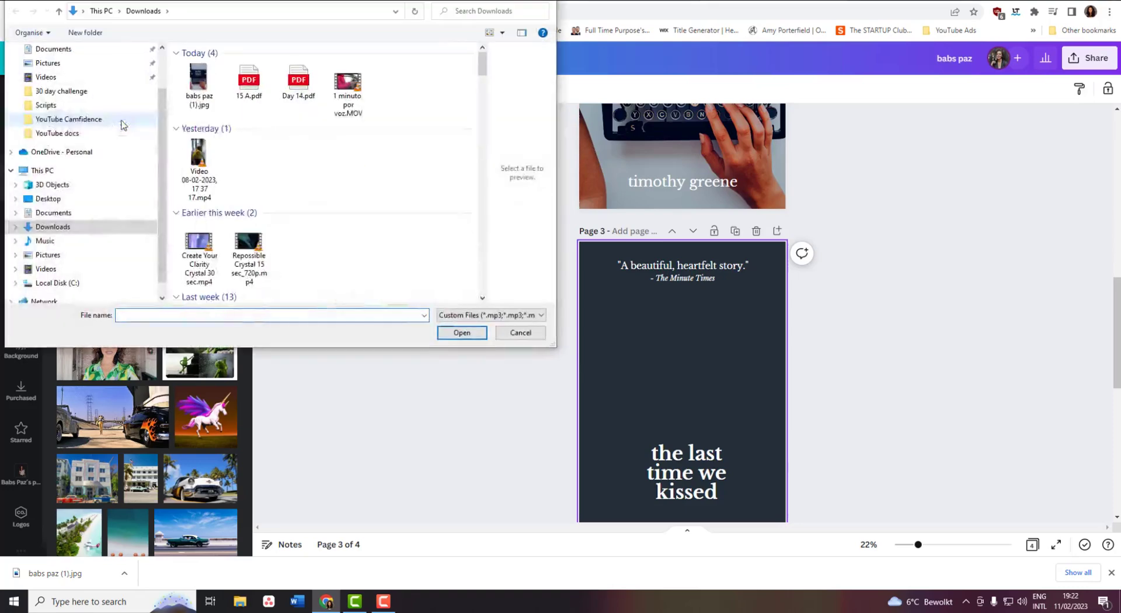
{"action": "left_click", "coordinate": [57, 256]}
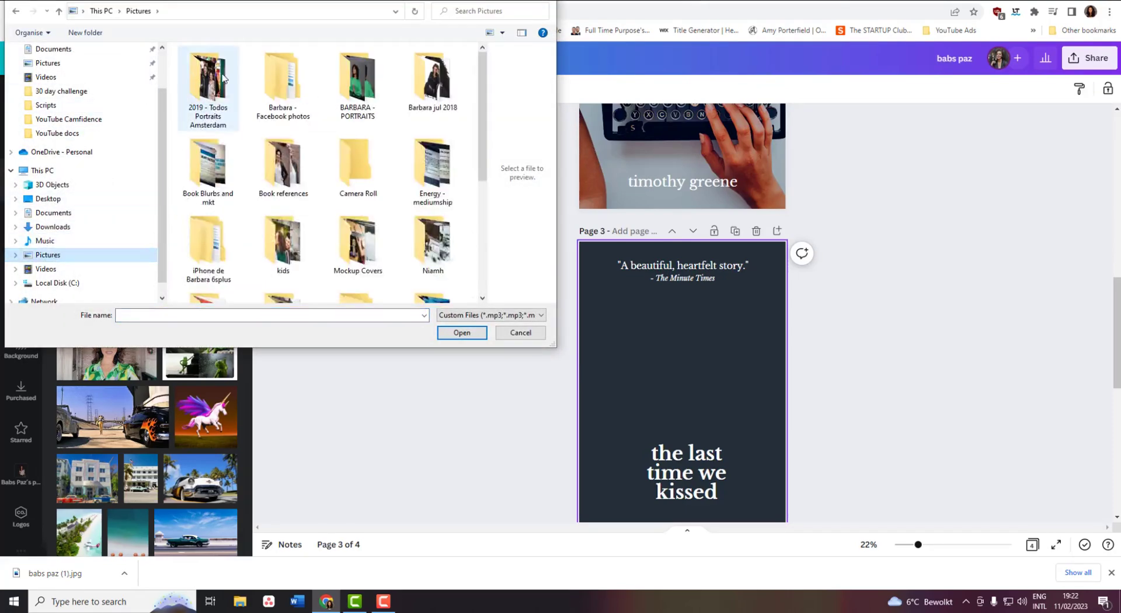
{"action": "double_click", "coordinate": [363, 76]}
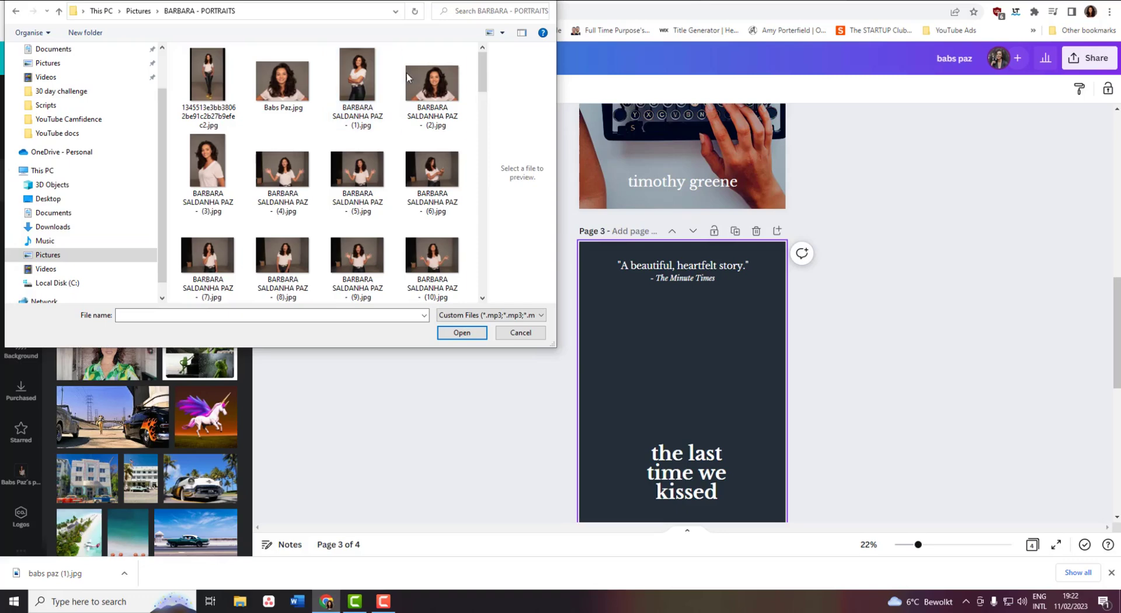
{"action": "left_click_drag", "start_coordinate": [486, 80], "coordinate": [482, 237]}
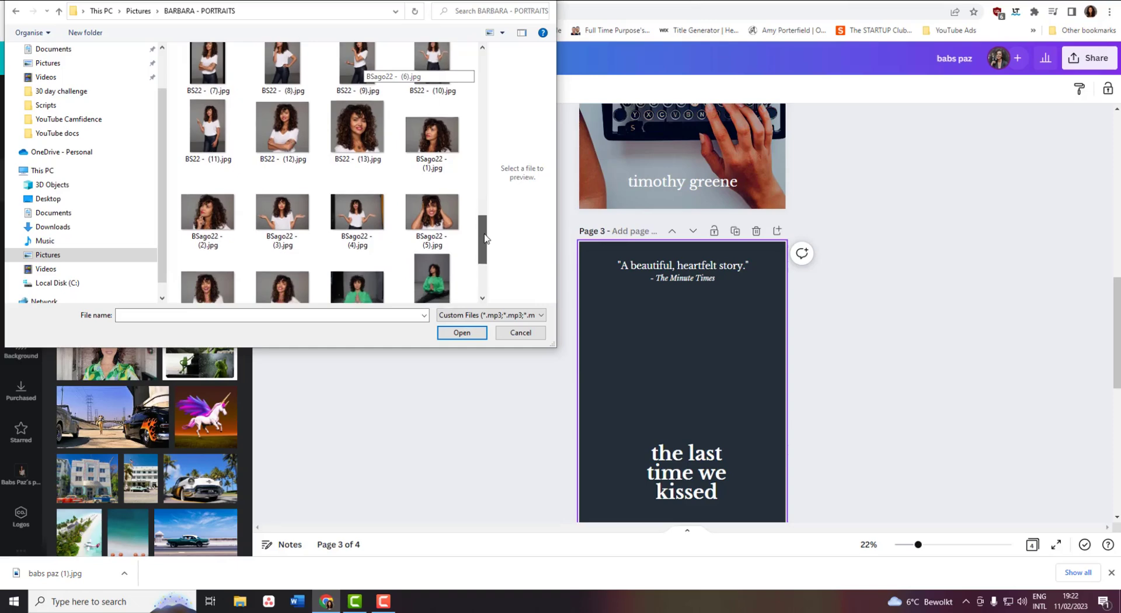
{"action": "left_click", "coordinate": [441, 227]}
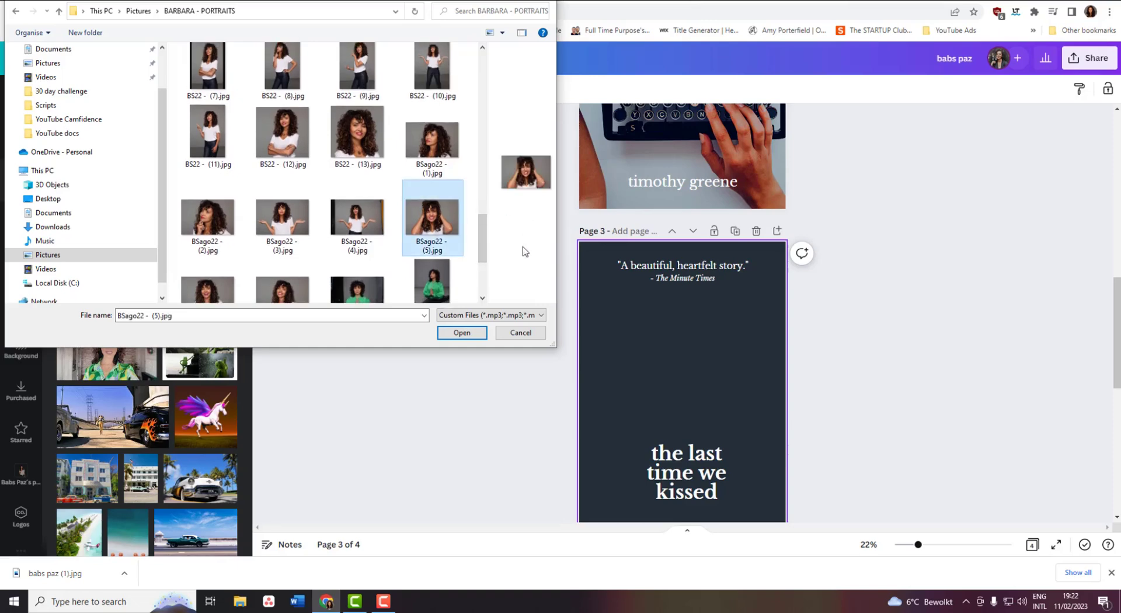
{"action": "left_click", "coordinate": [462, 333]}
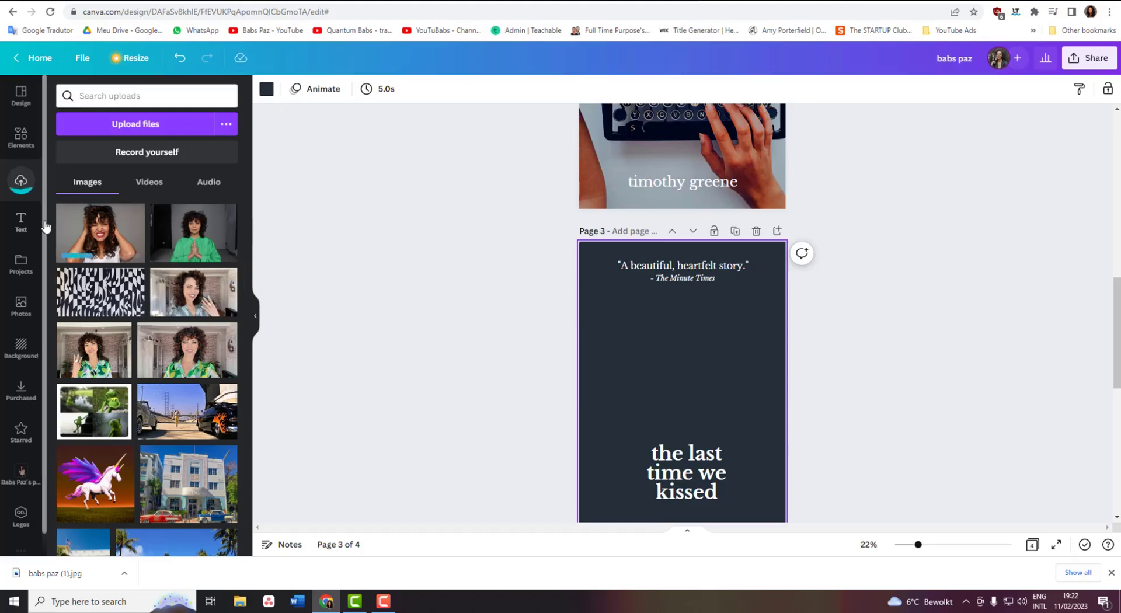
- Place the uploaded portrait on page 3 just below the quote
{"action": "left_click", "coordinate": [91, 236]}
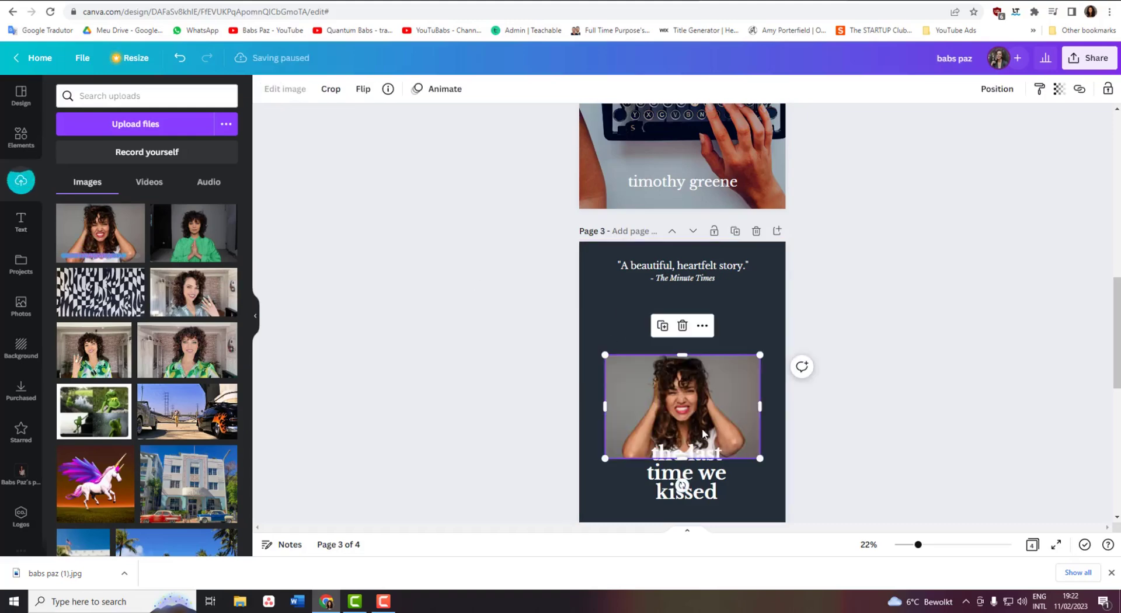
{"action": "left_click_drag", "start_coordinate": [703, 433], "coordinate": [704, 376]}
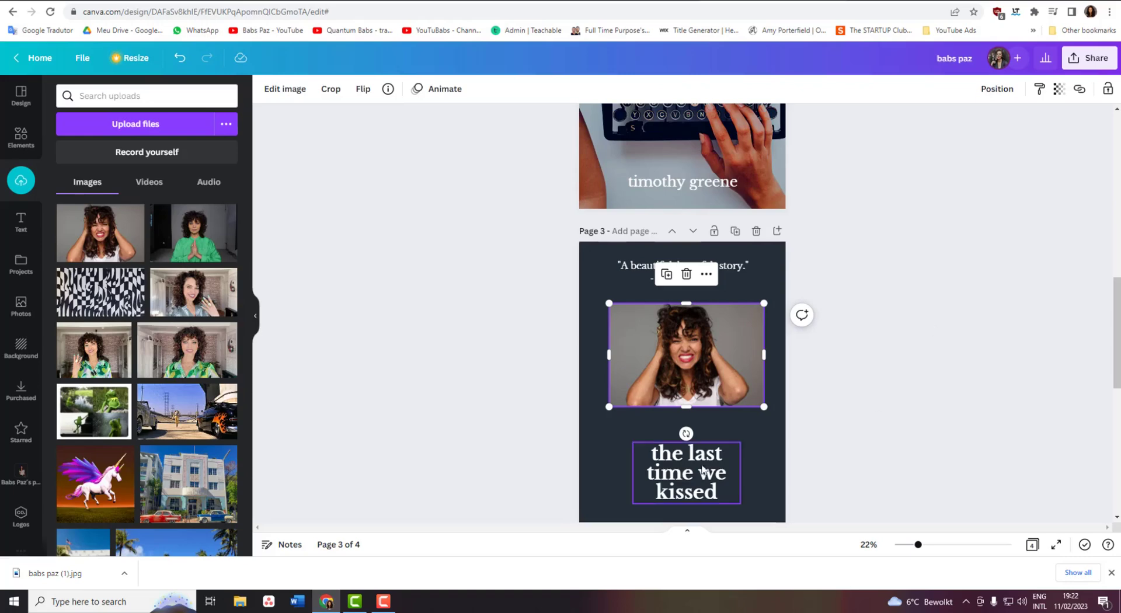
{"action": "left_click", "coordinate": [955, 315]}
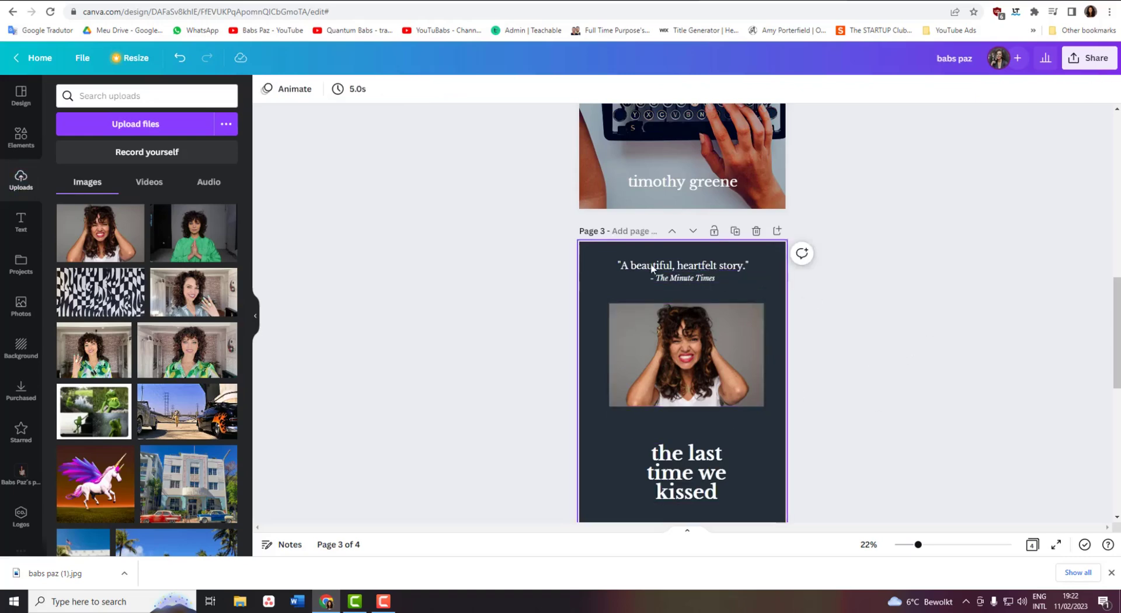
- Replace the page 3 title text with the placeholder 'blabla'
{"action": "left_click", "coordinate": [696, 474]}
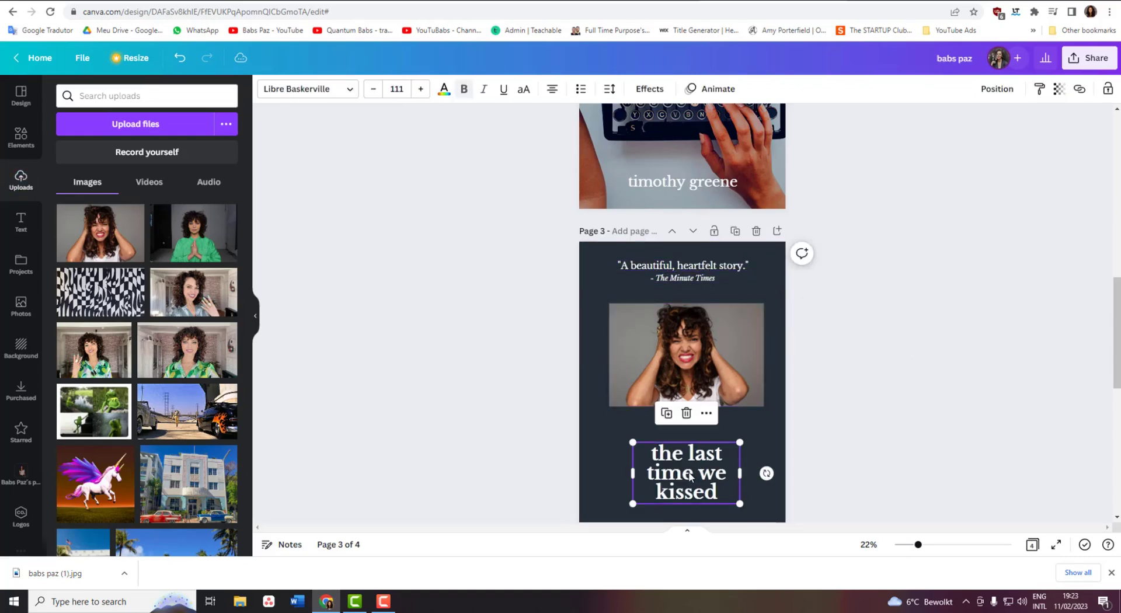
{"action": "left_click_drag", "start_coordinate": [719, 489], "coordinate": [646, 451]}
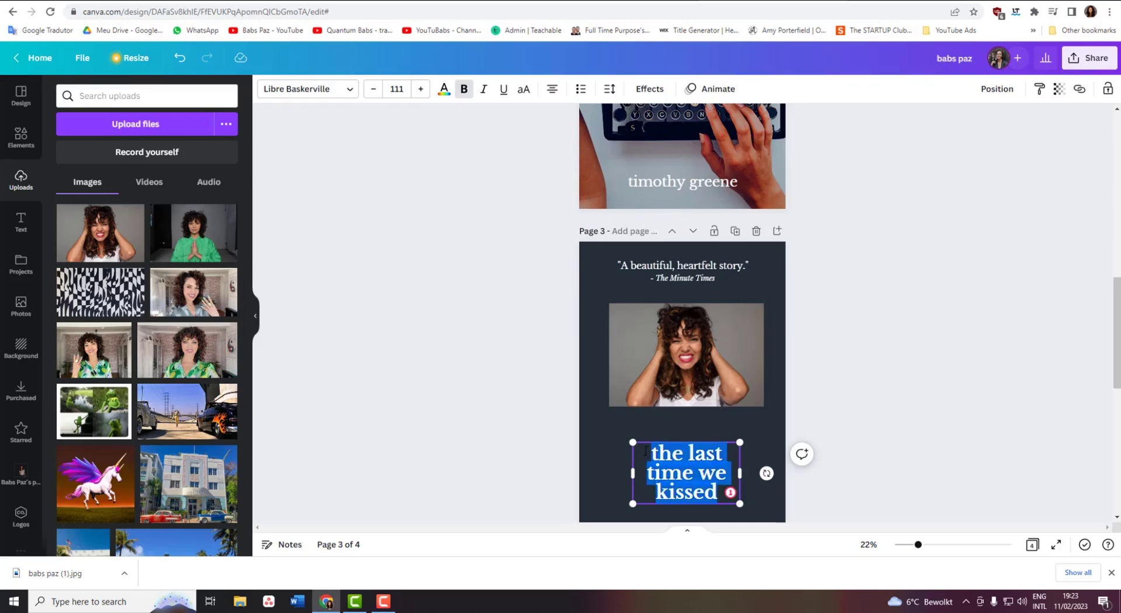
{"action": "type", "text": "blabla"}
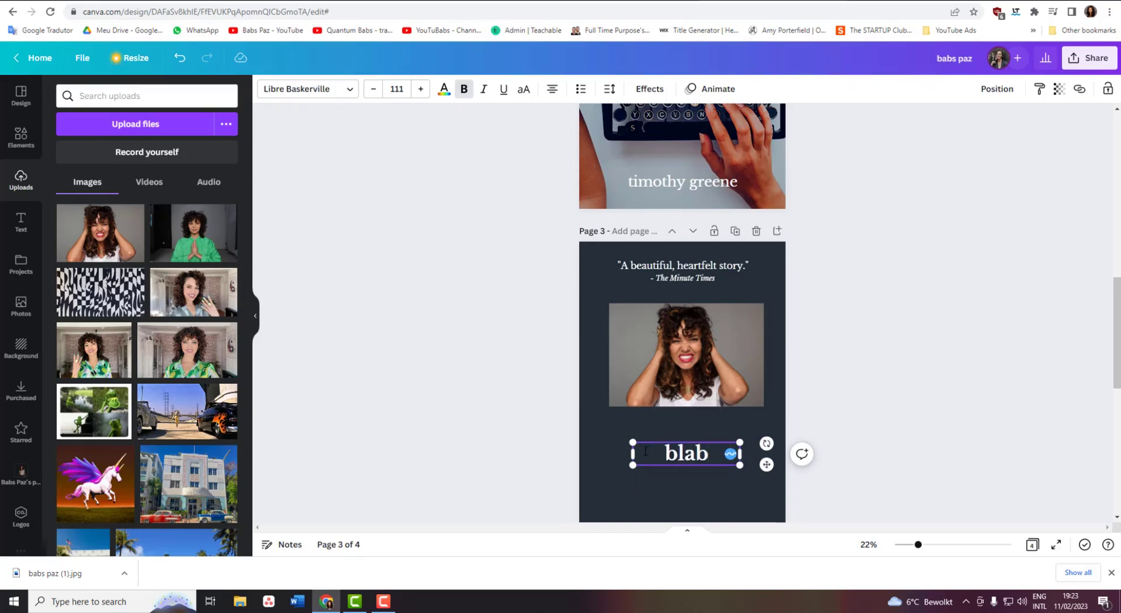
{"action": "left_click", "coordinate": [902, 347]}
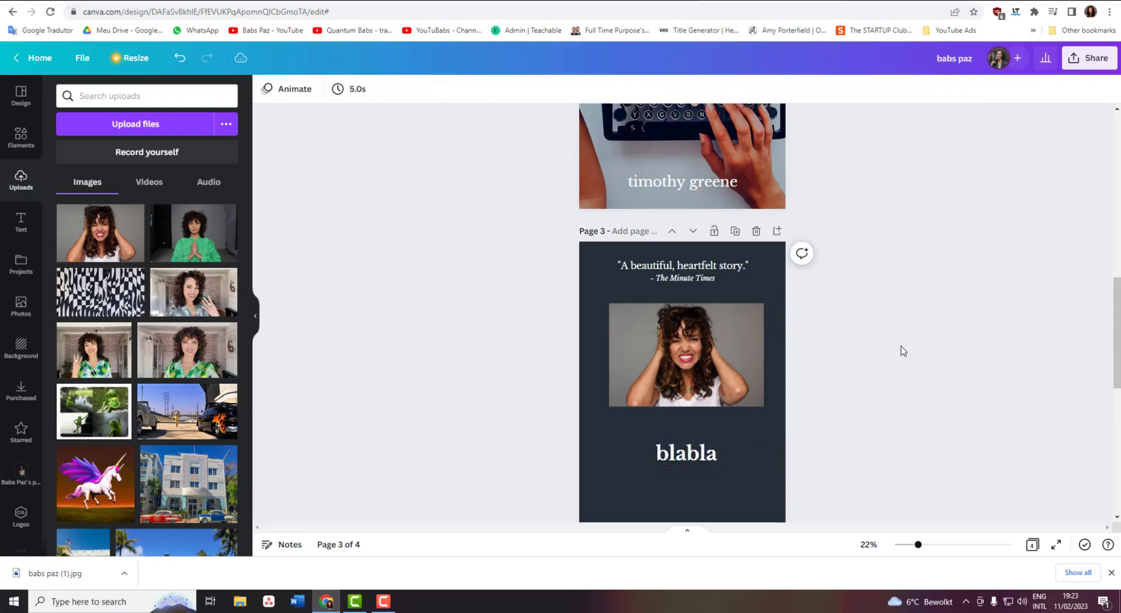